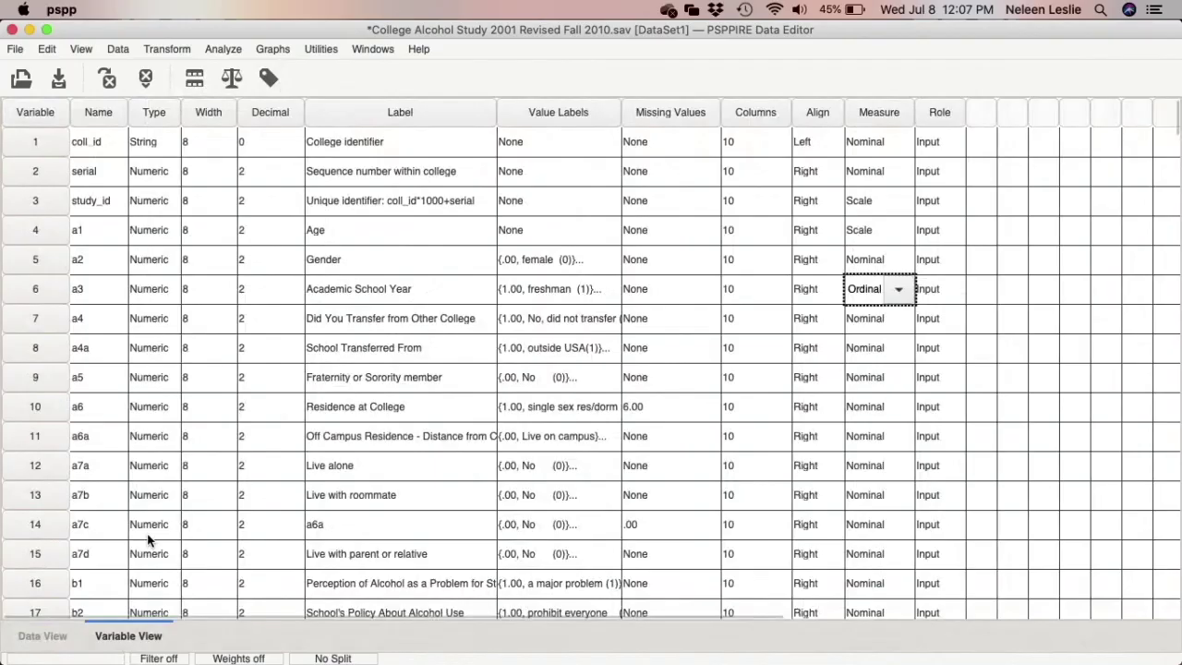
# Step: Look through the dataset's variable definitions and its case data
pyautogui.scroll(-17, 148, 540)
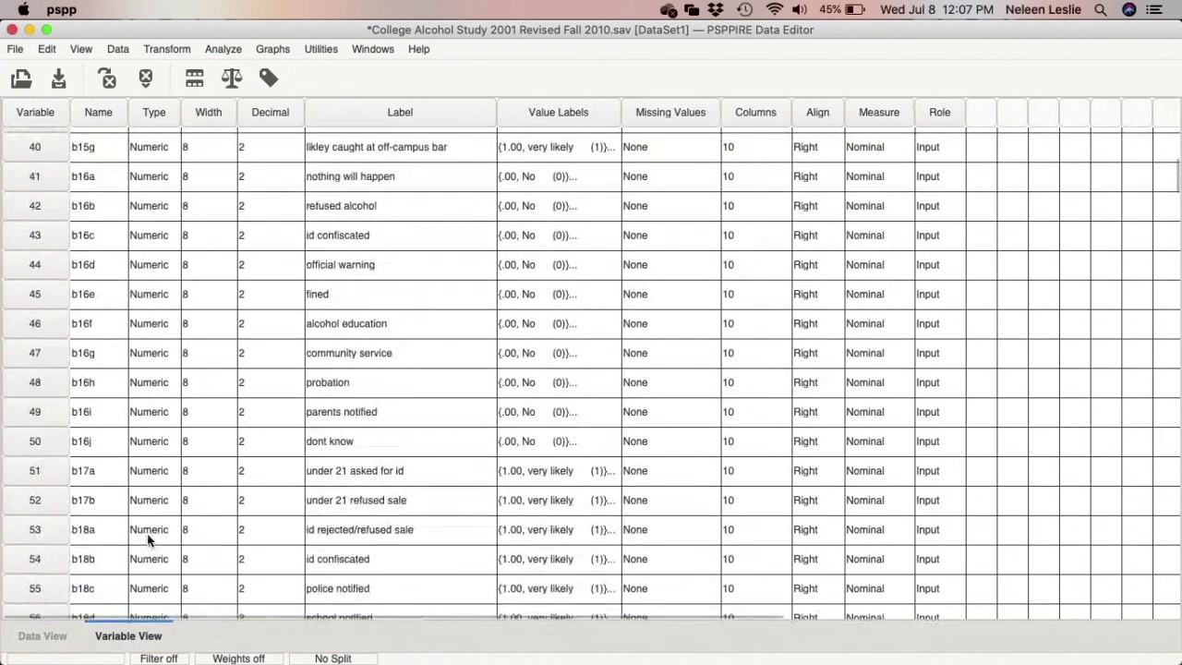
pyautogui.click(46, 49)
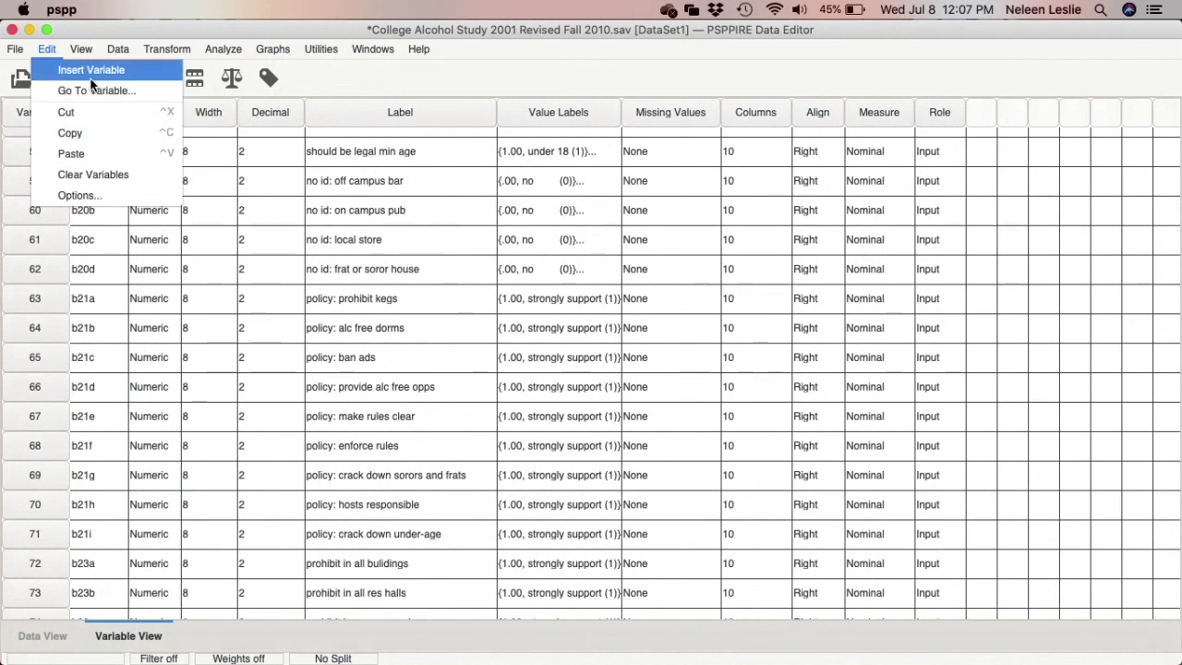
pyautogui.click(213, 442)
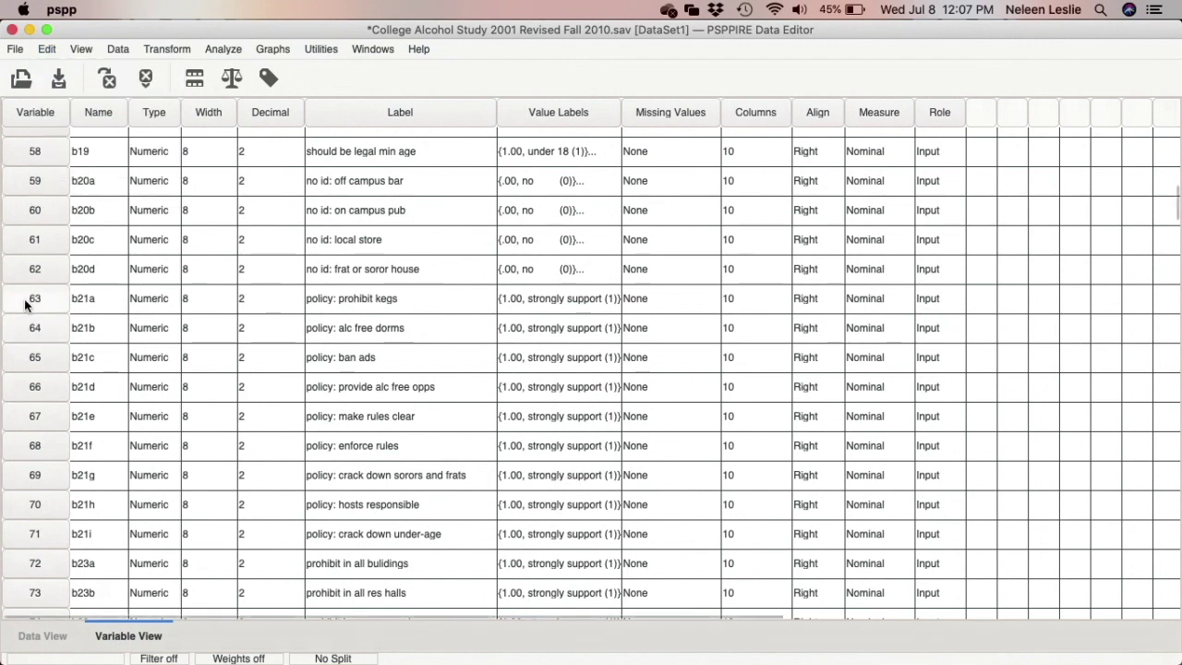
pyautogui.scroll(1, 96, 314)
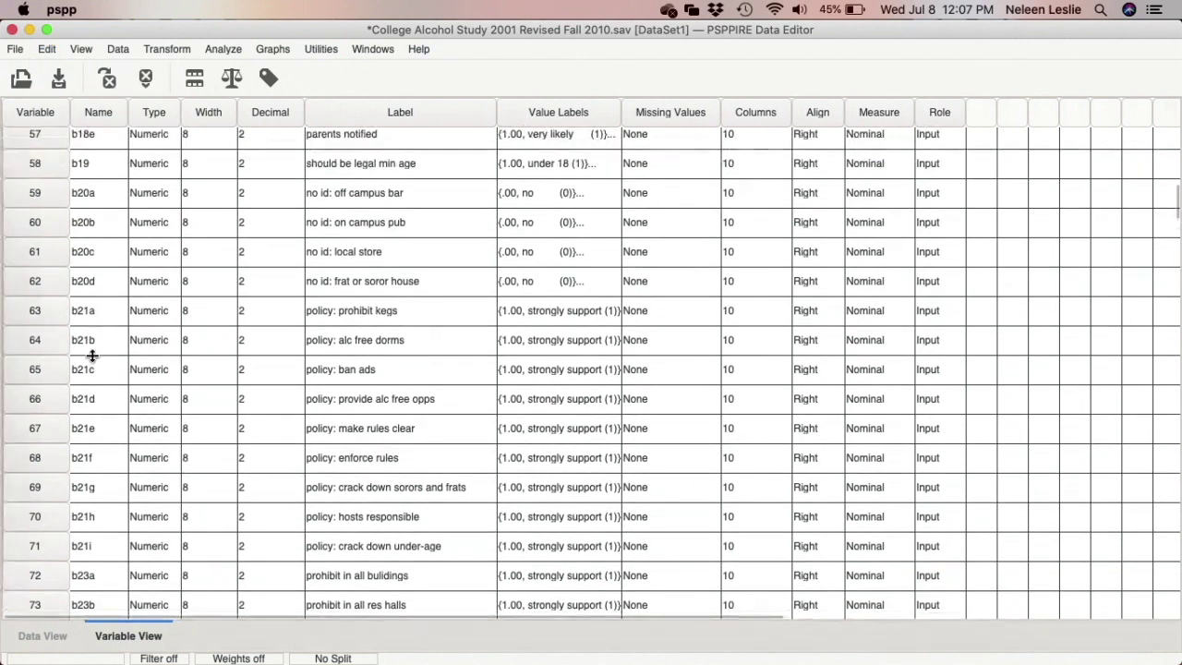
pyautogui.scroll(3, 27, 332)
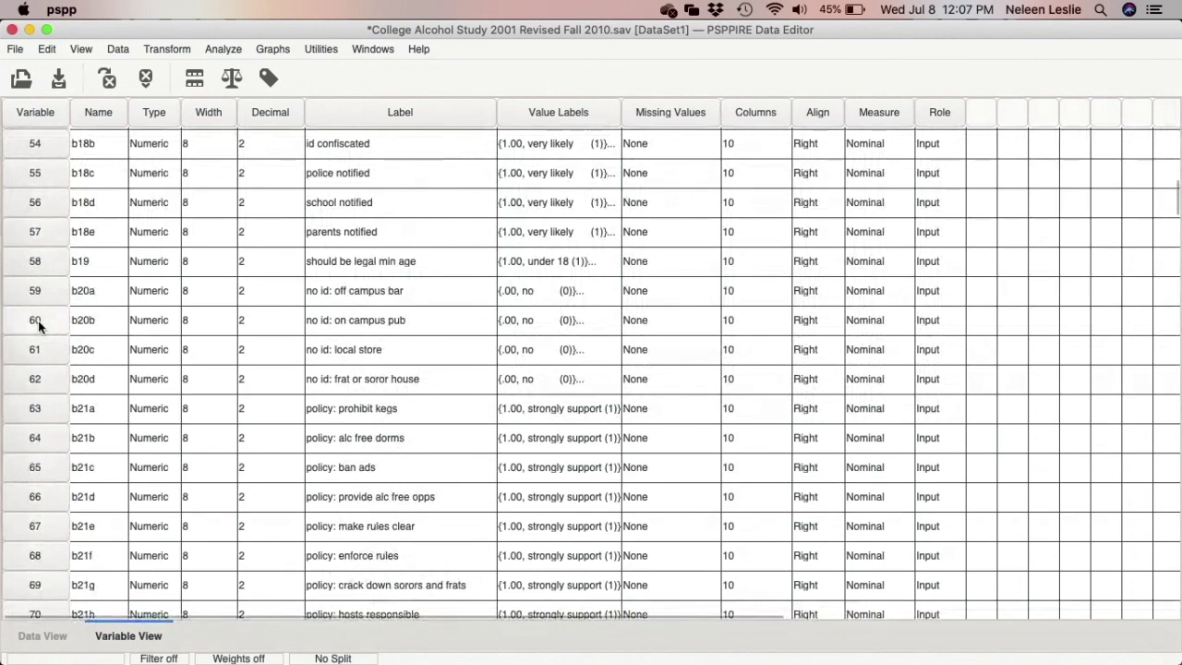
pyautogui.click(38, 320)
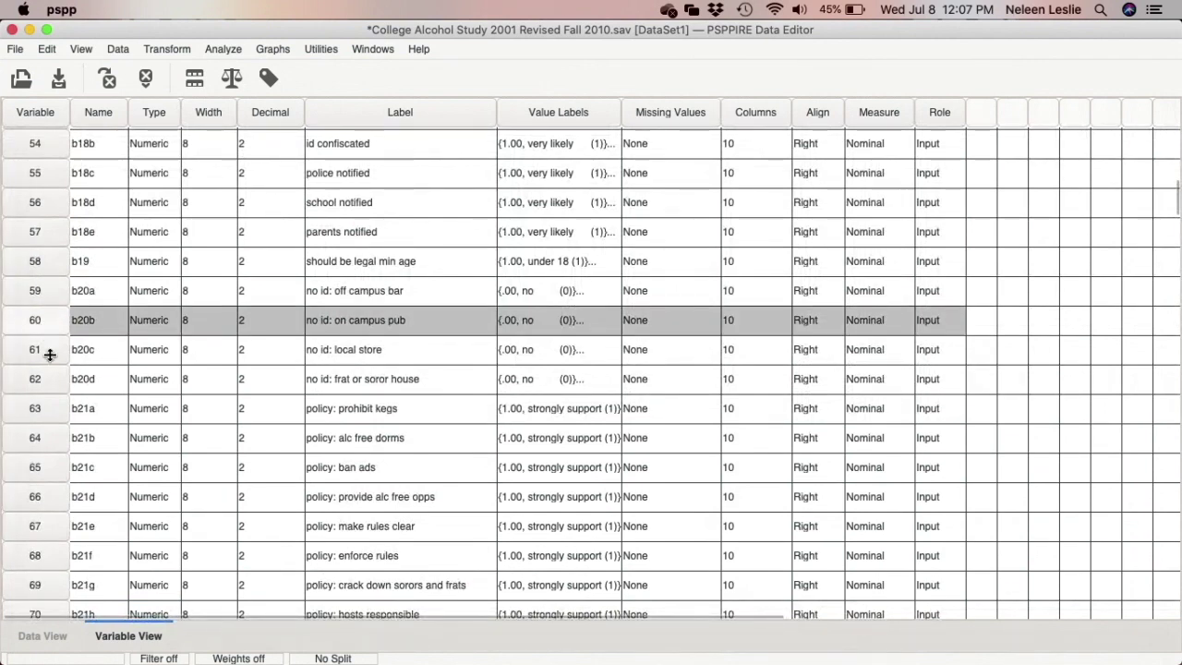
pyautogui.click(44, 636)
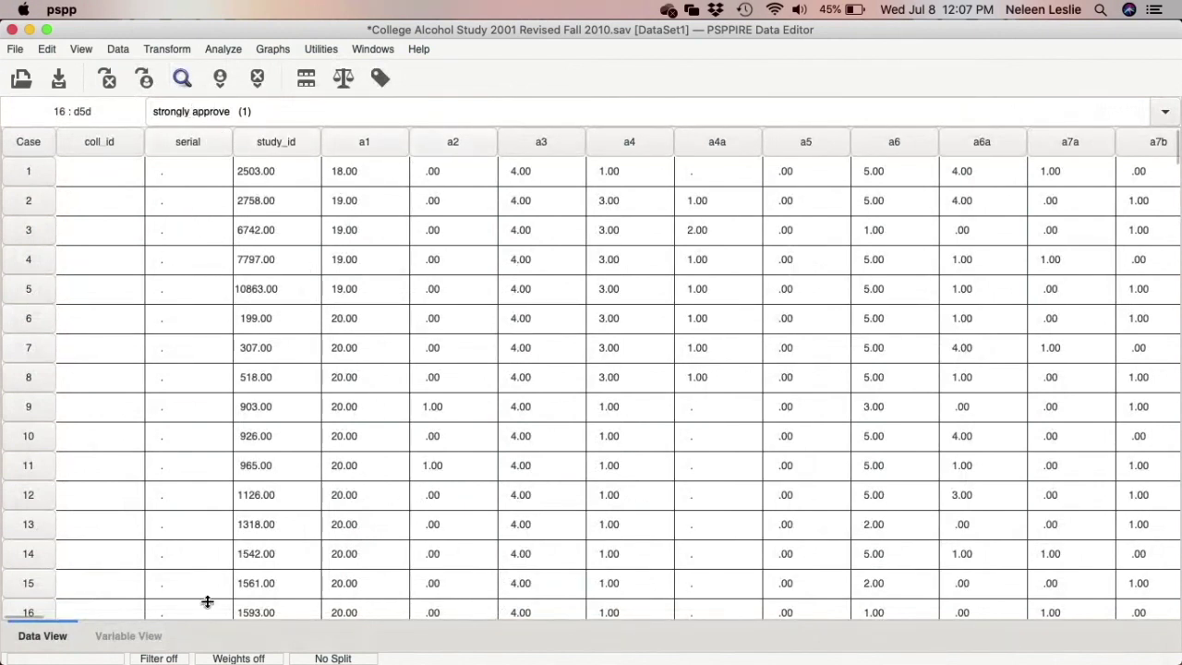
pyautogui.click(120, 636)
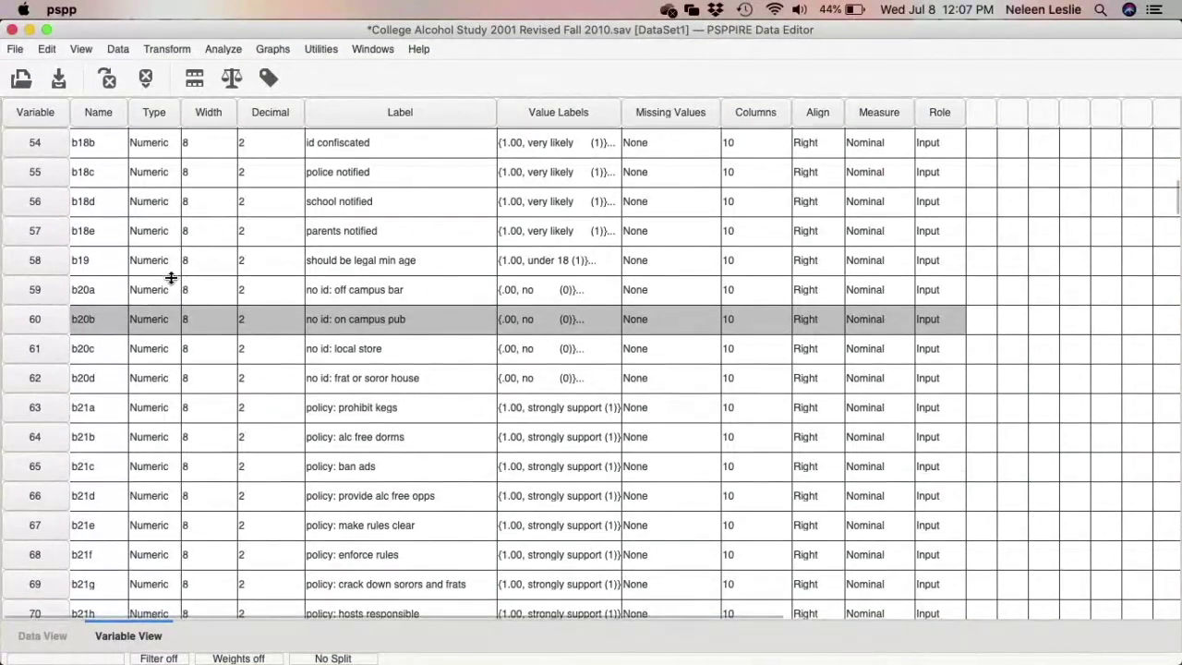
# Step: Add a new variable named eye_color in the first empty row below g18
pyautogui.scroll(-5, 171, 278)
pyautogui.scroll(-15, 171, 278)
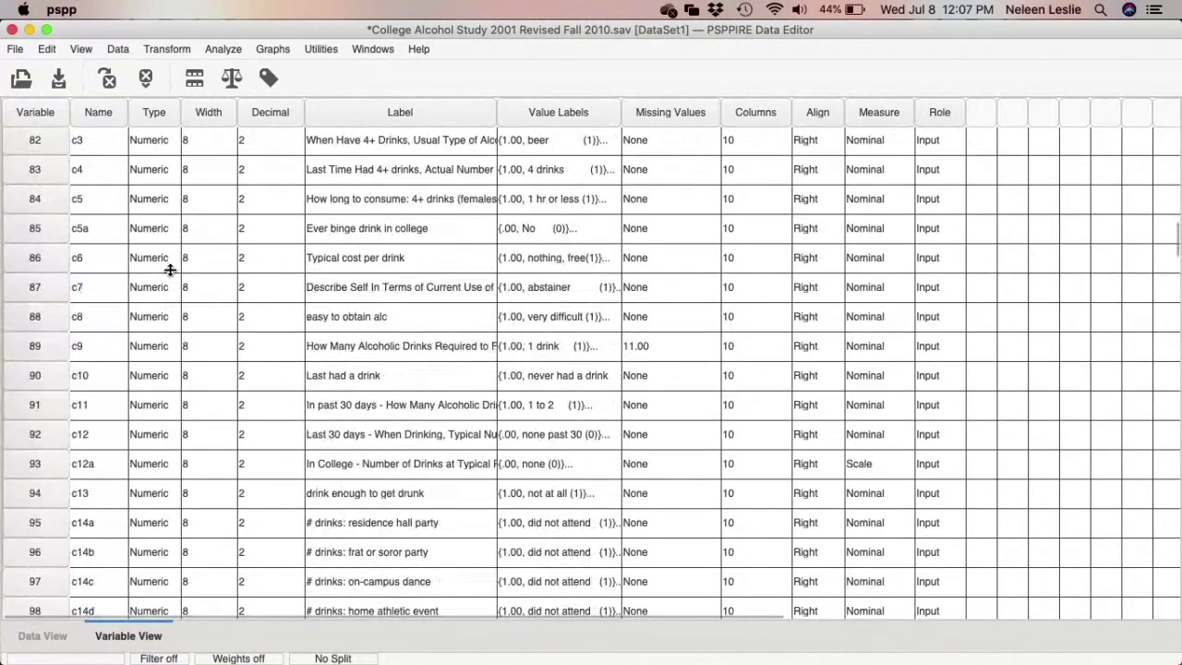
pyautogui.scroll(-1, 171, 270)
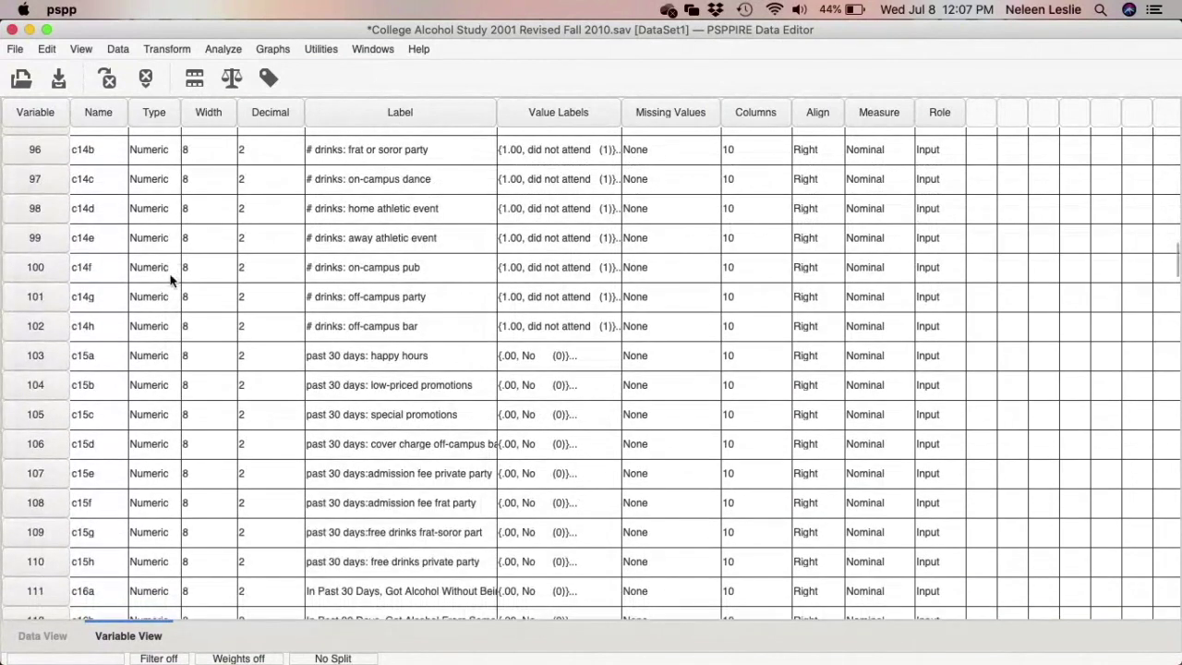
pyautogui.scroll(-20, 183, 310)
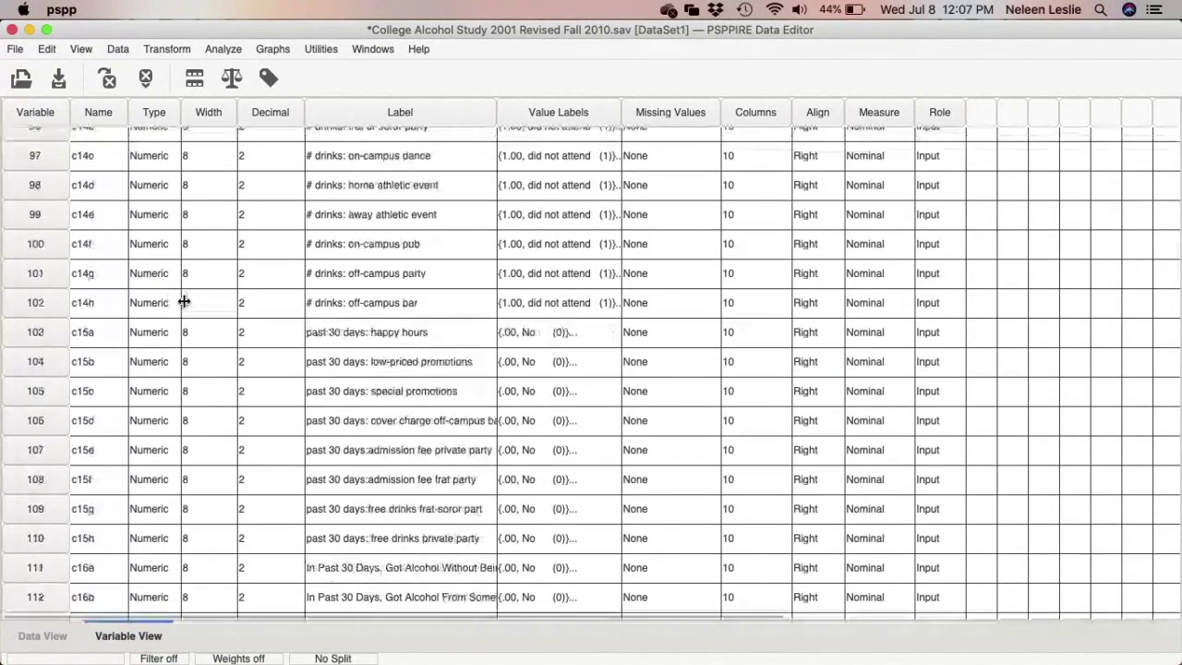
pyautogui.scroll(-20, 184, 295)
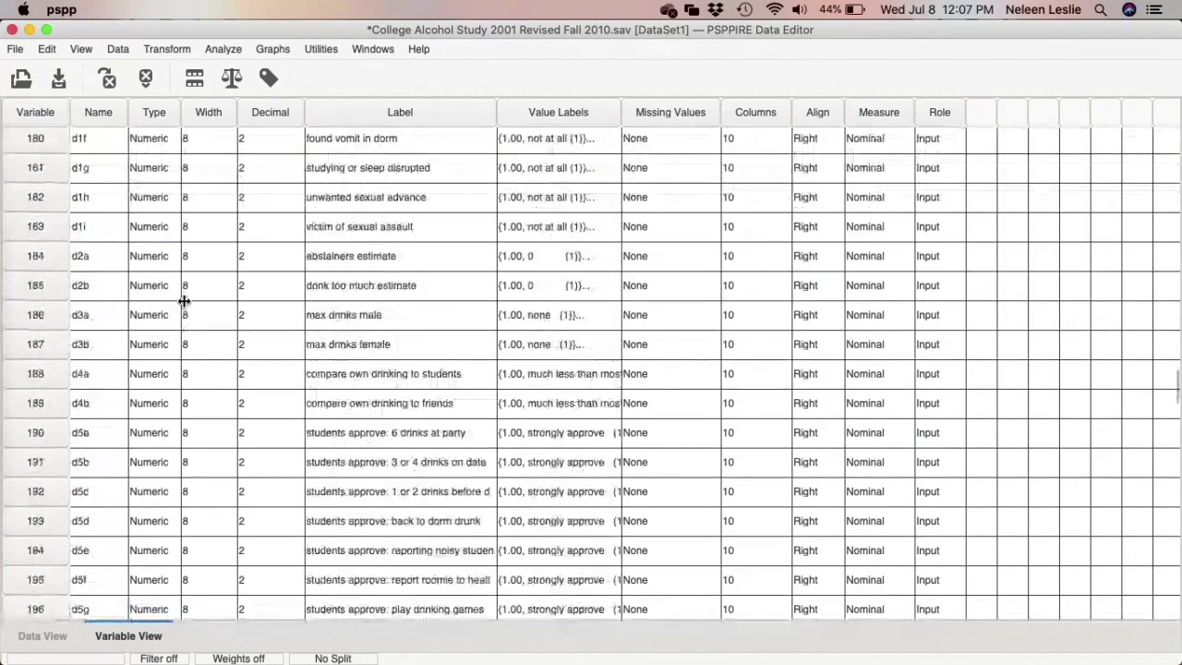
pyautogui.scroll(-20, 190, 289)
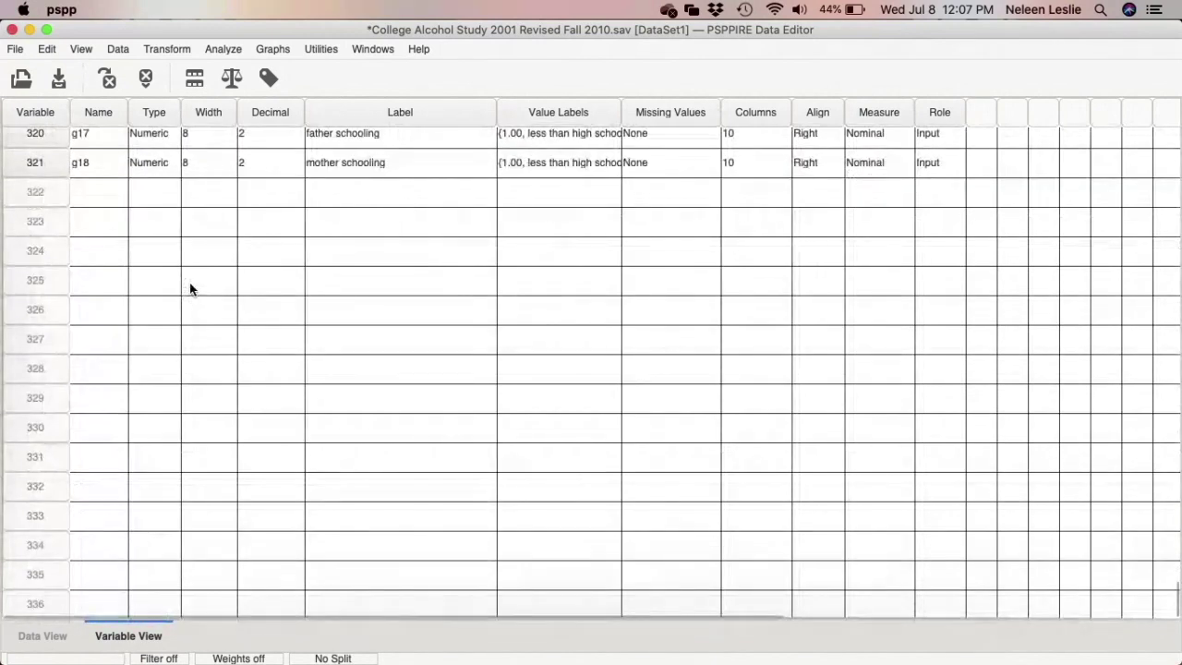
pyautogui.click(93, 194)
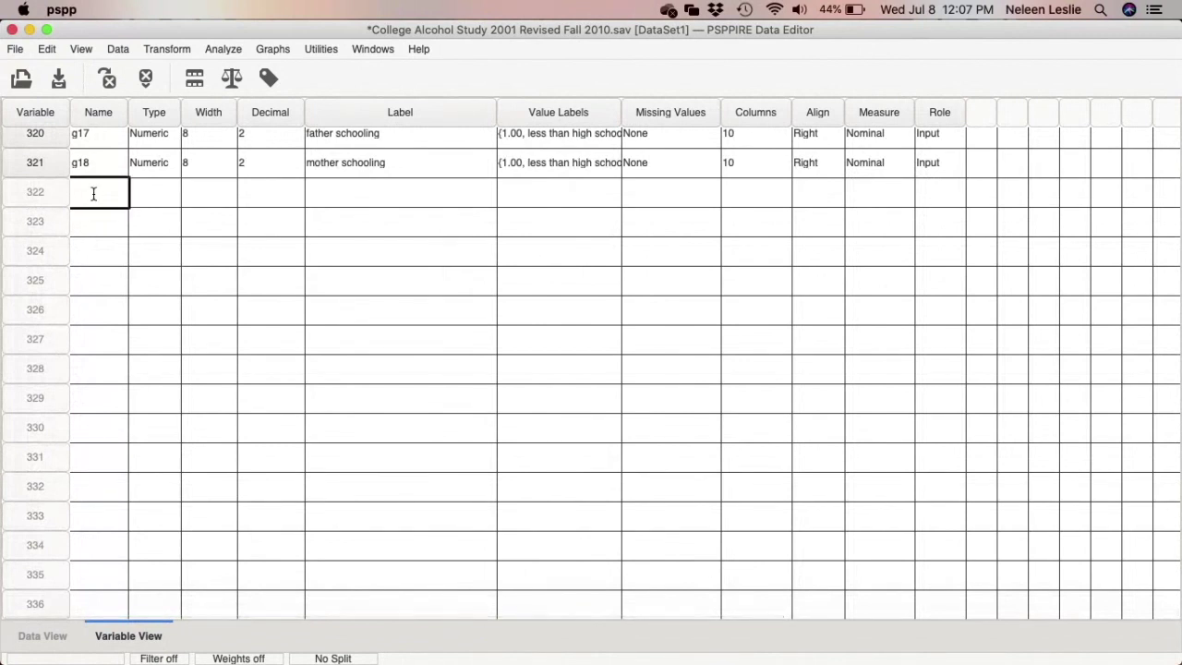
pyautogui.click(93, 193)
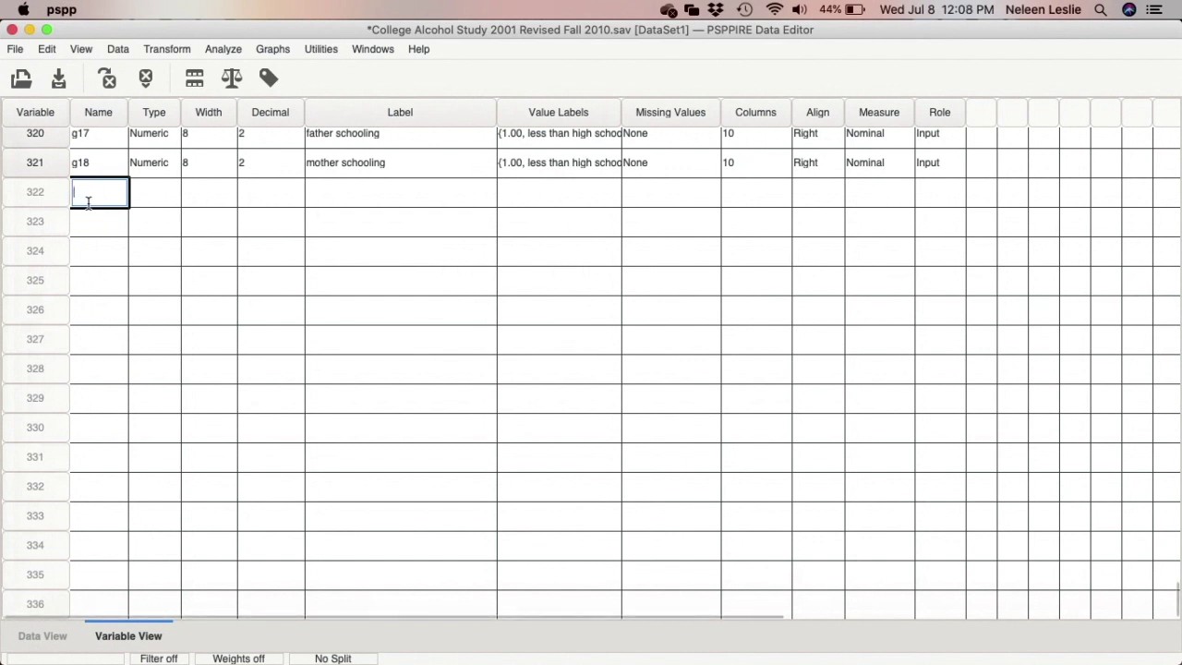
pyautogui.write('eye color')
pyautogui.click(95, 191)
pyautogui.press('BackSpace')
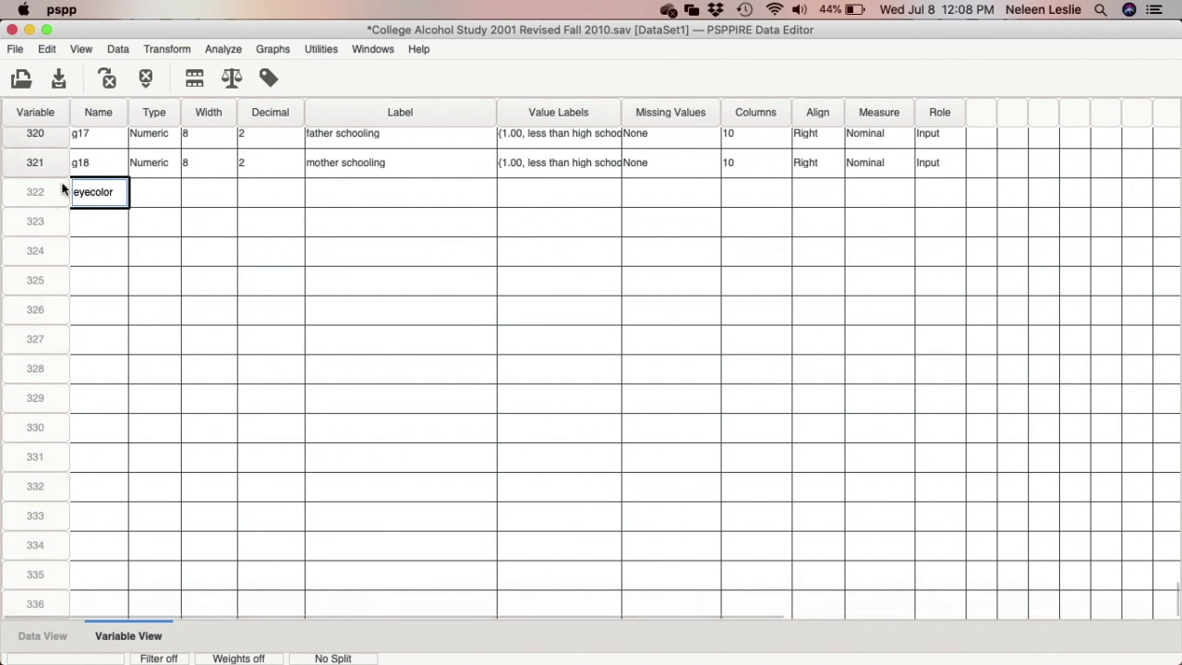
pyautogui.write('_')
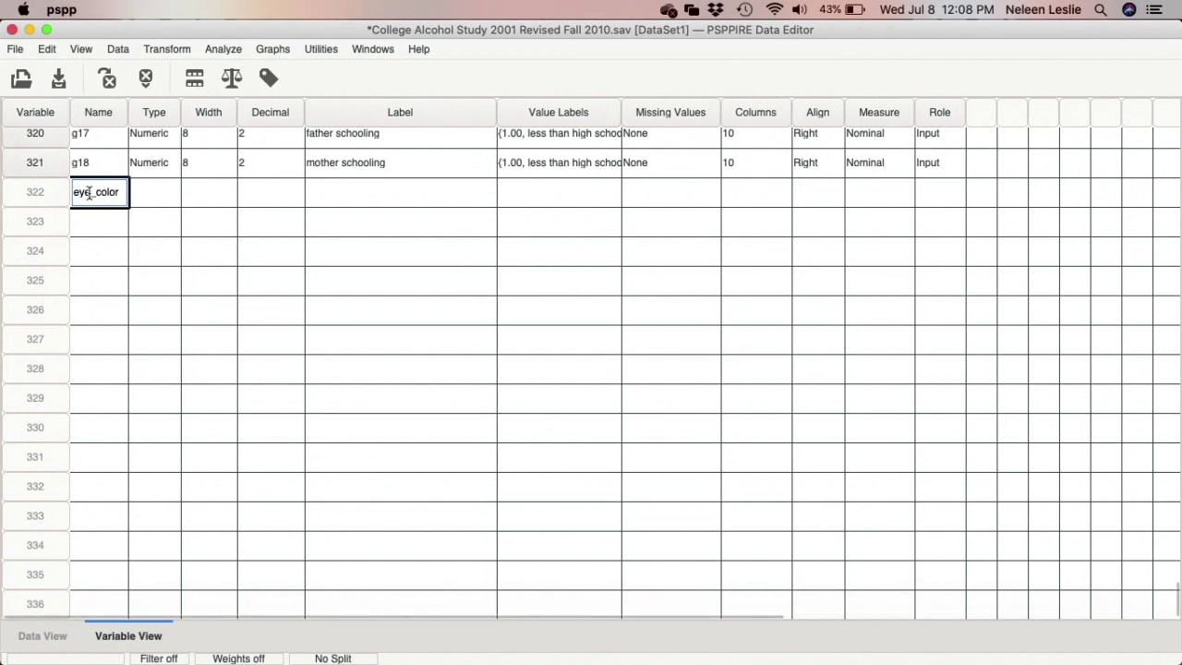
pyautogui.press('Return')
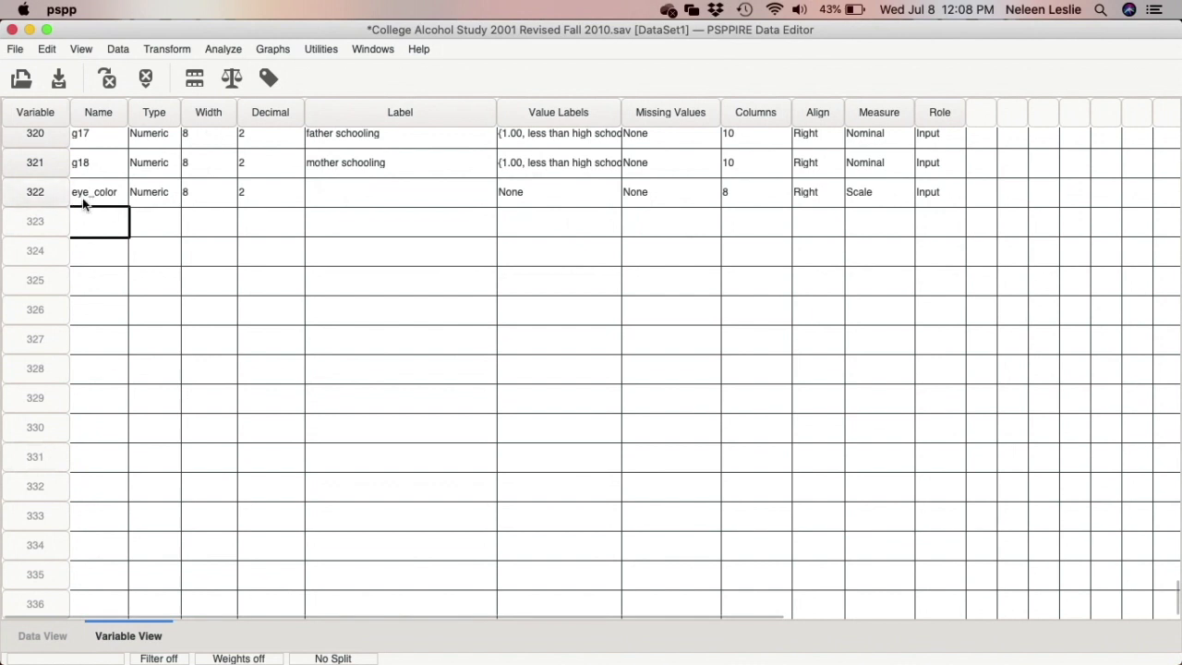
pyautogui.click(318, 191)
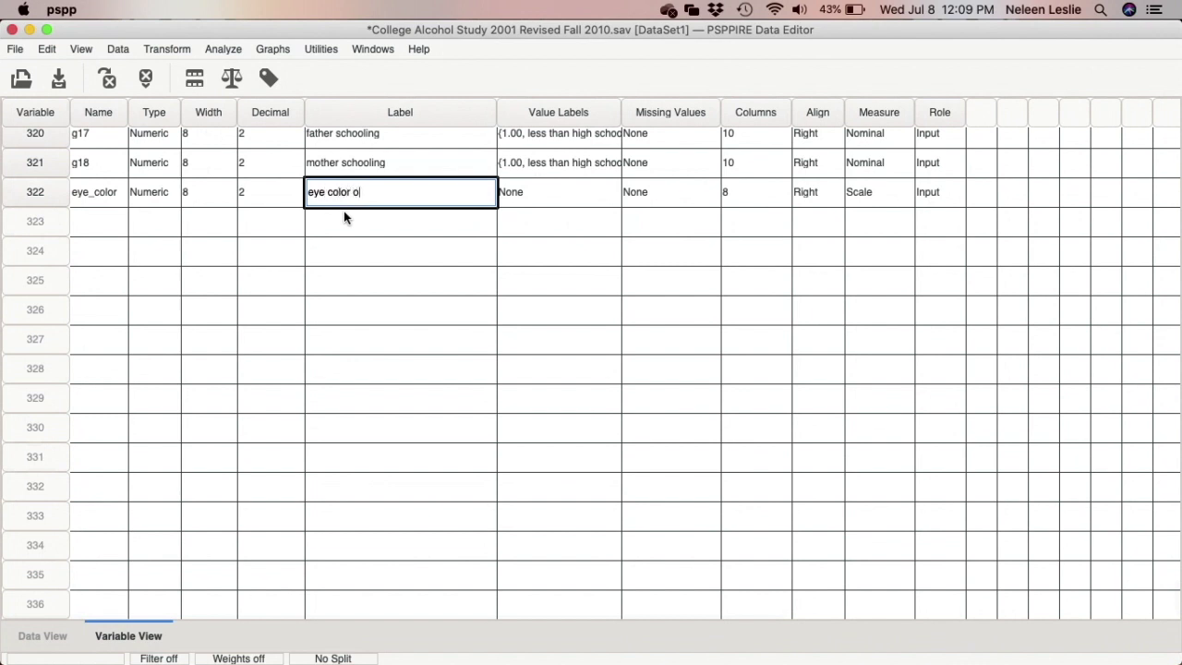
pyautogui.write('respondents')
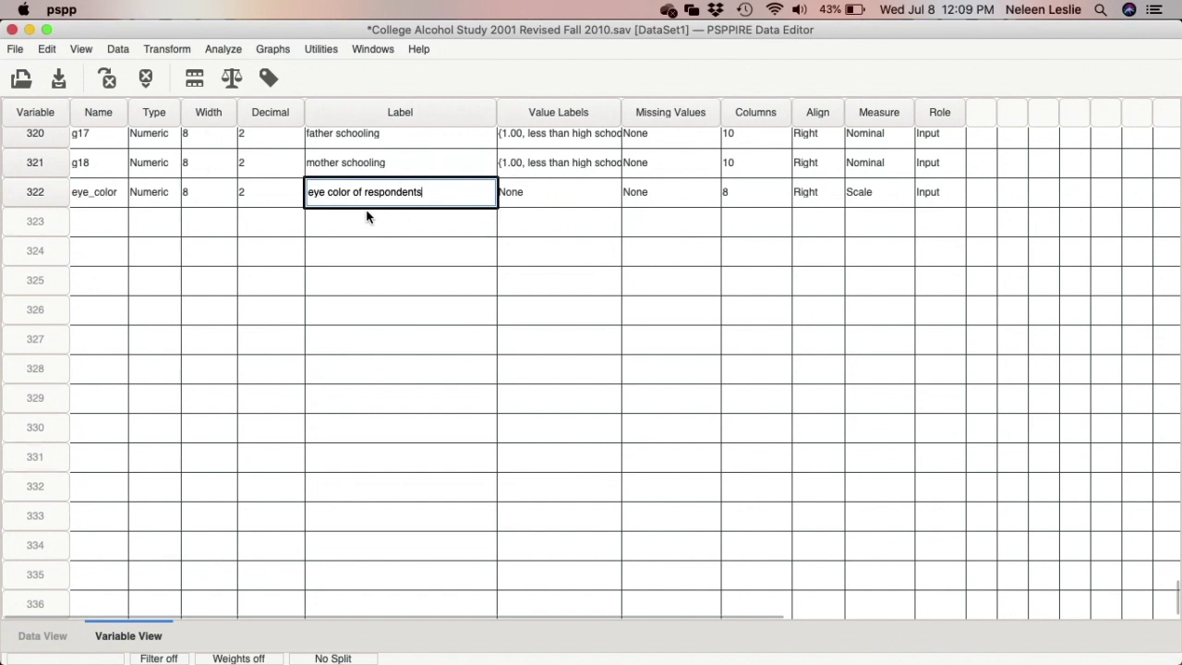
pyautogui.click(520, 193)
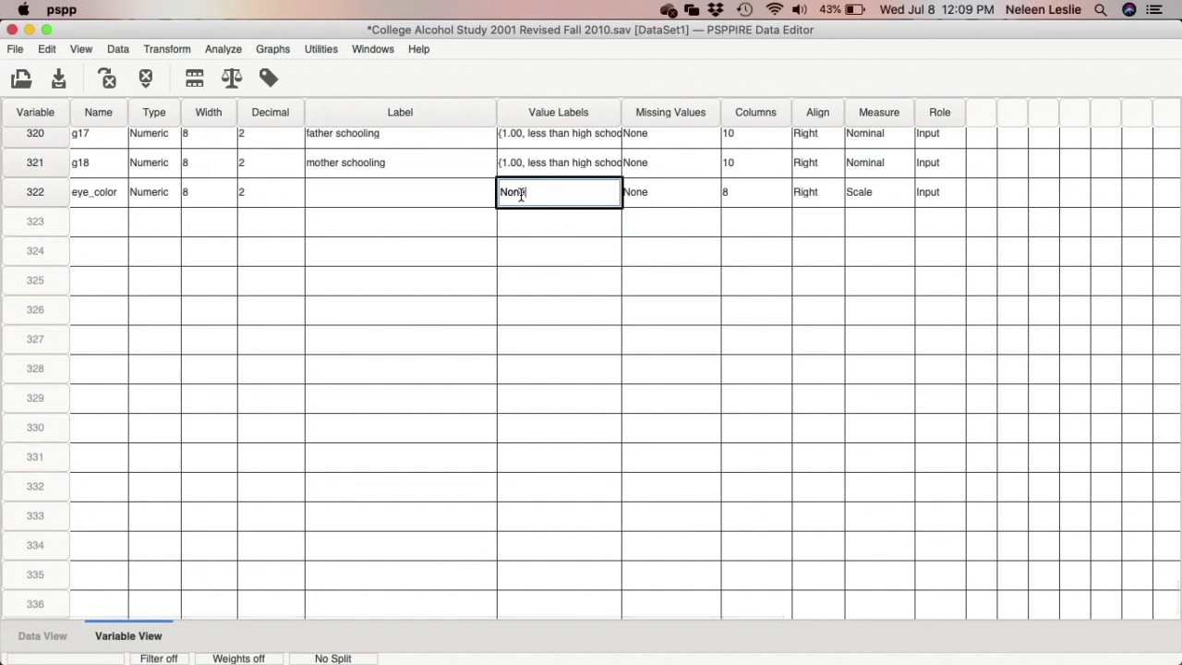
# Step: Enter "eye color of respondents" as the label of the eye_color variable
pyautogui.click(435, 195)
pyautogui.write('e')
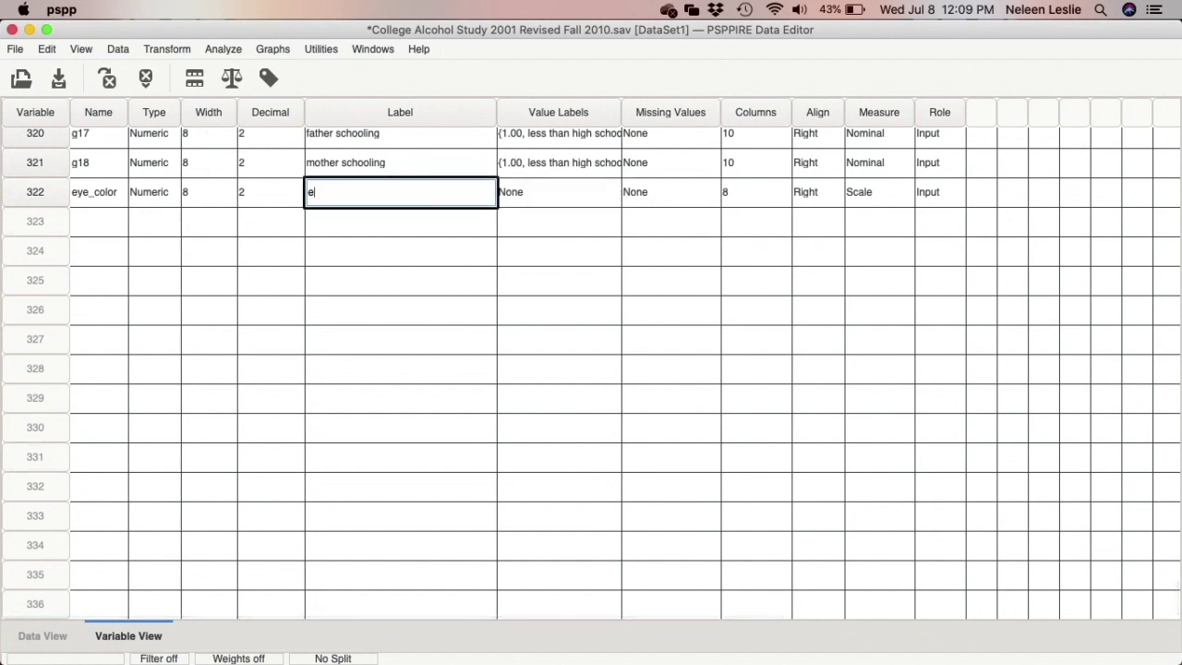
pyautogui.write('ye color of responden')
pyautogui.press('Return')
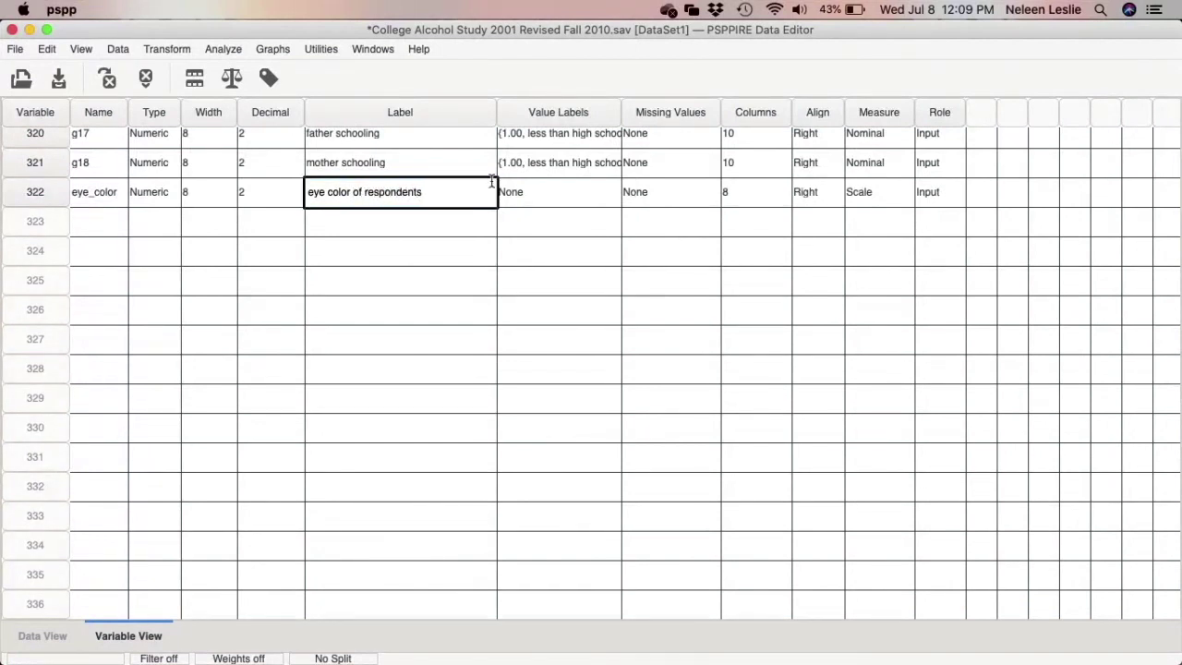
# Step: Open the value labels of eye_color and add the value 1 labelled "Black"
pyautogui.click(543, 194)
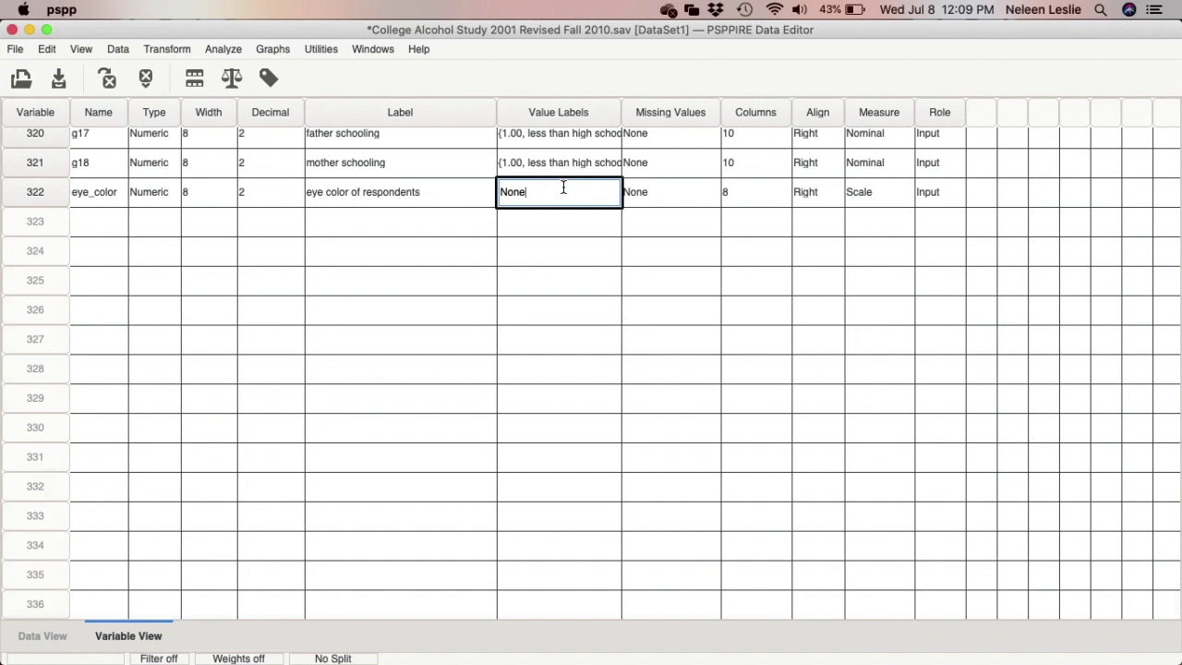
pyautogui.click(563, 187)
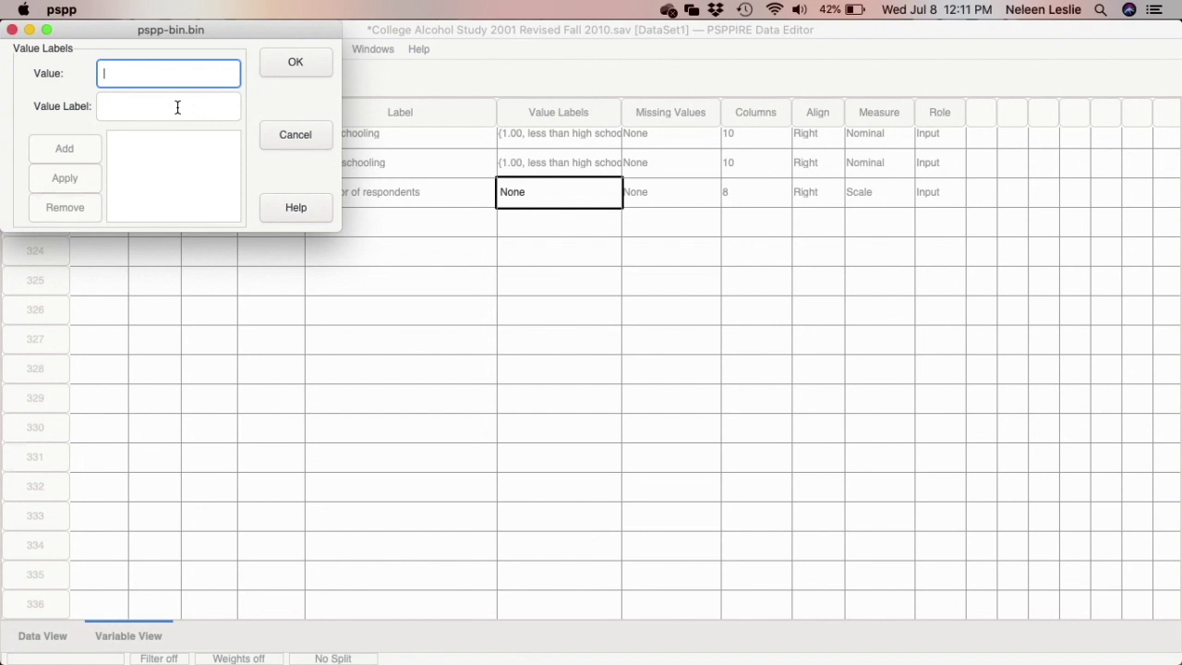
pyautogui.write('1')
pyautogui.click(176, 107)
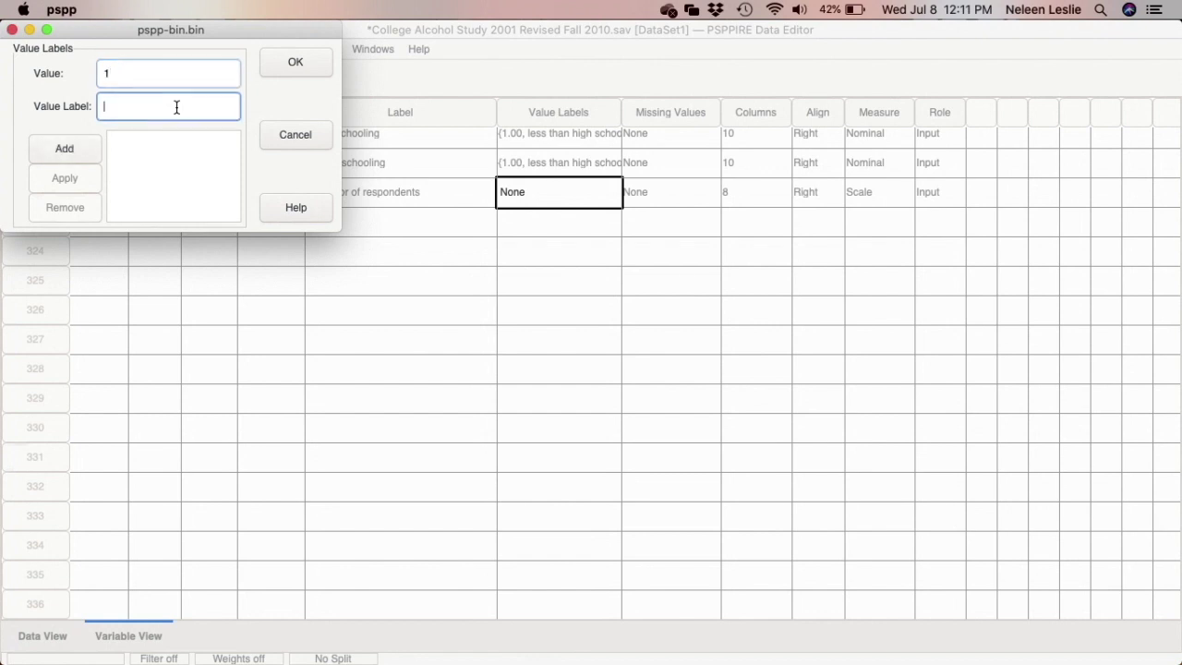
pyautogui.write('Black')
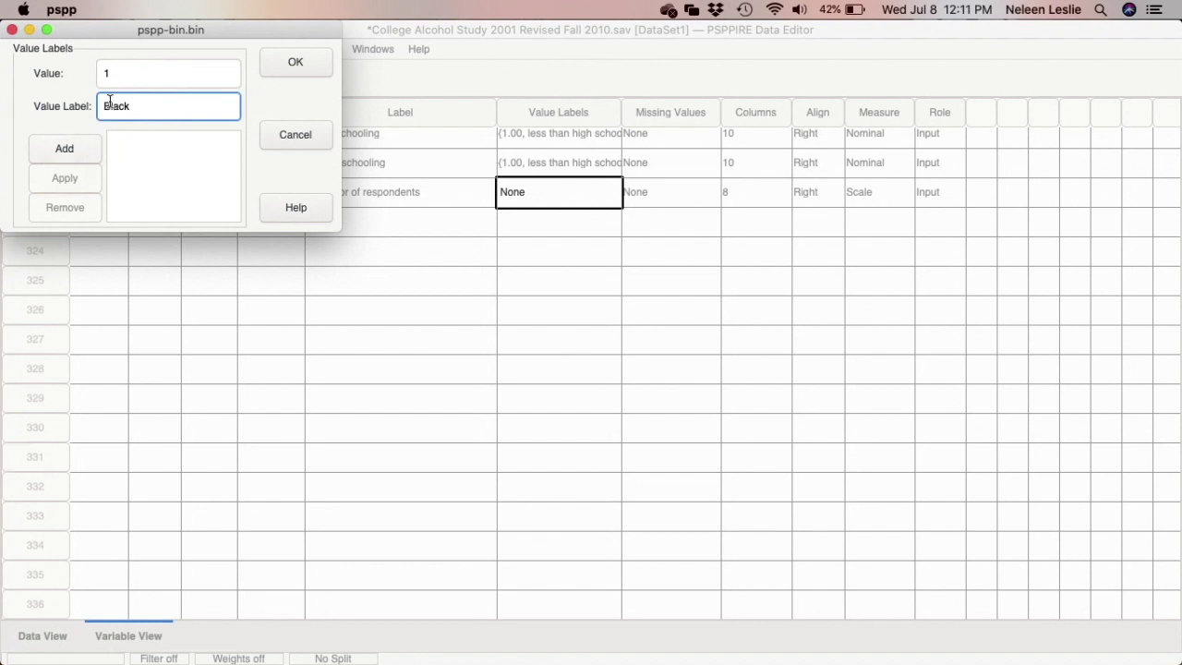
pyautogui.click(125, 73)
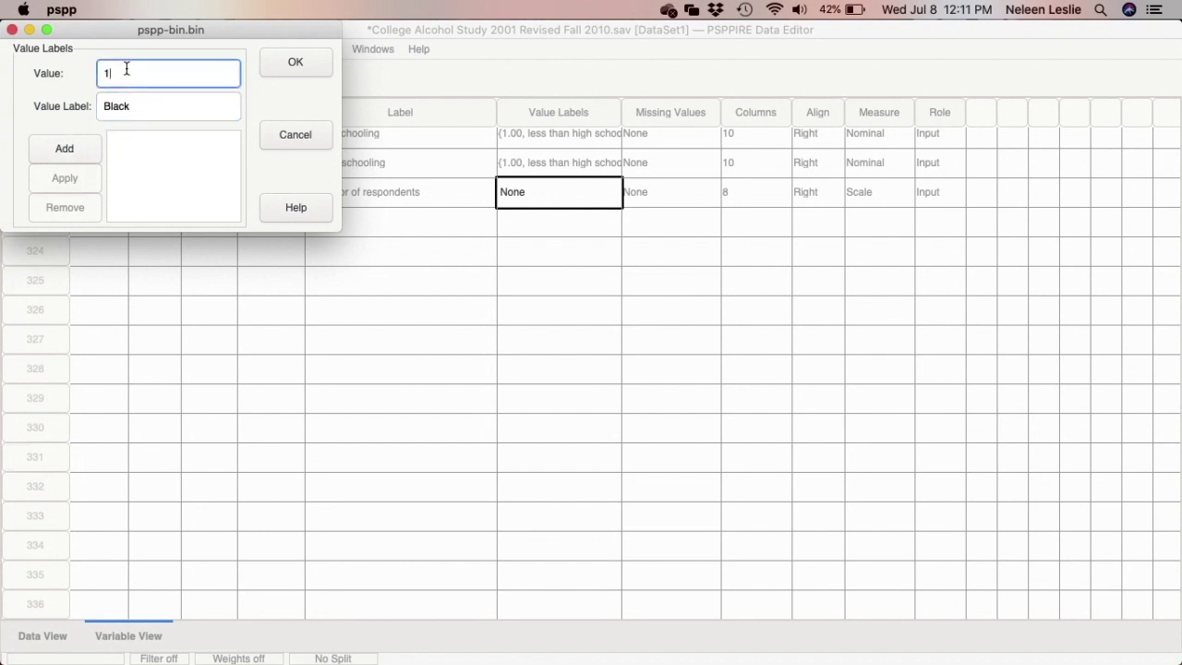
pyautogui.click(158, 110)
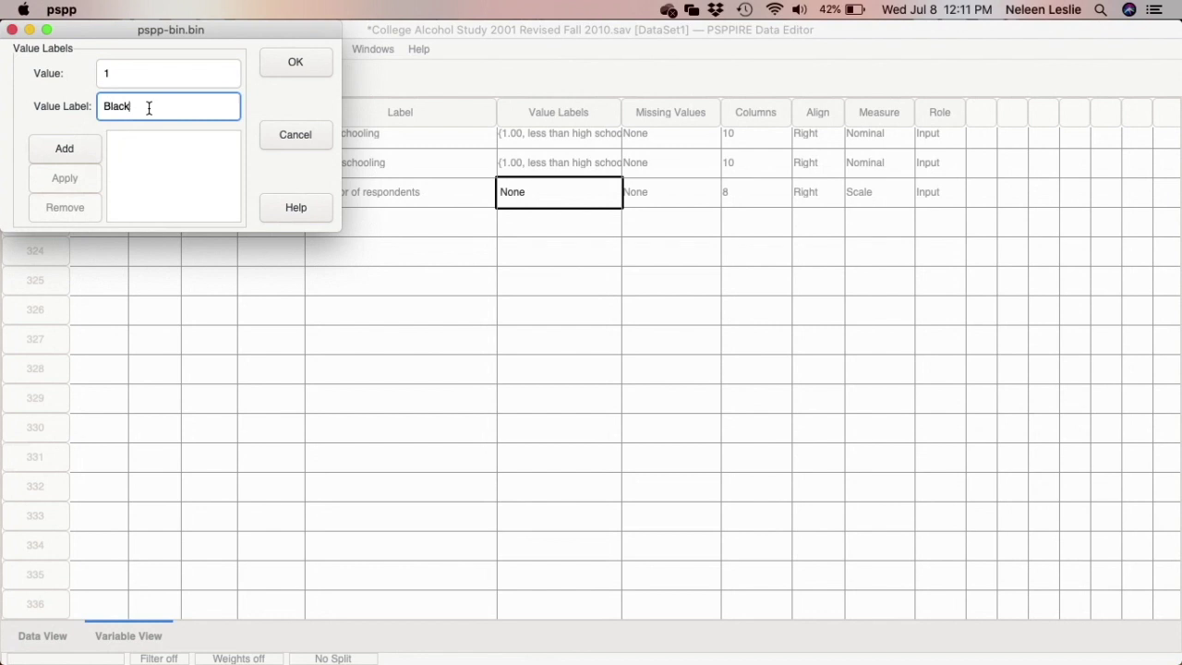
pyautogui.click(63, 149)
# Step: Add the value 2 labelled "Brown" to the value labels of eye_color
pyautogui.write('2')
pyautogui.click(115, 98)
pyautogui.write('Brown')
pyautogui.press('BackSpace')
pyautogui.press('BackSpace')
pyautogui.press('BackSpace')
pyautogui.press('BackSpace')
pyautogui.write('rown')
pyautogui.click(74, 156)
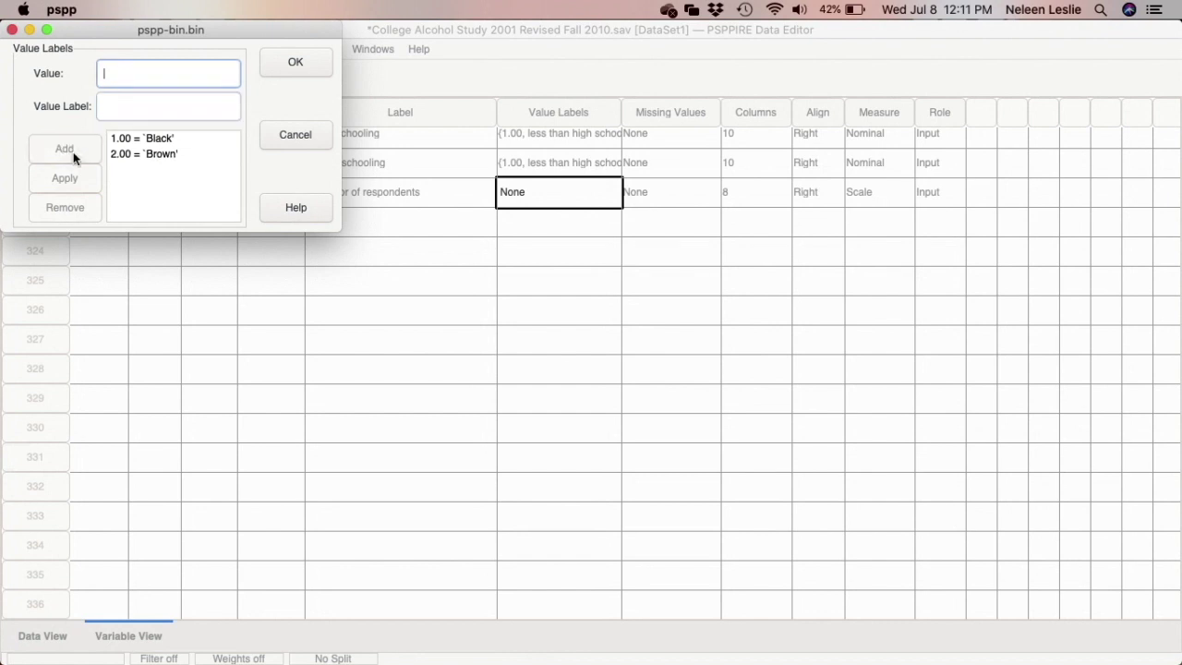
# Step: Add the value 3 labelled "Green" and apply the value labels to eye_color
pyautogui.write('3')
pyautogui.click(107, 108)
pyautogui.write('Green')
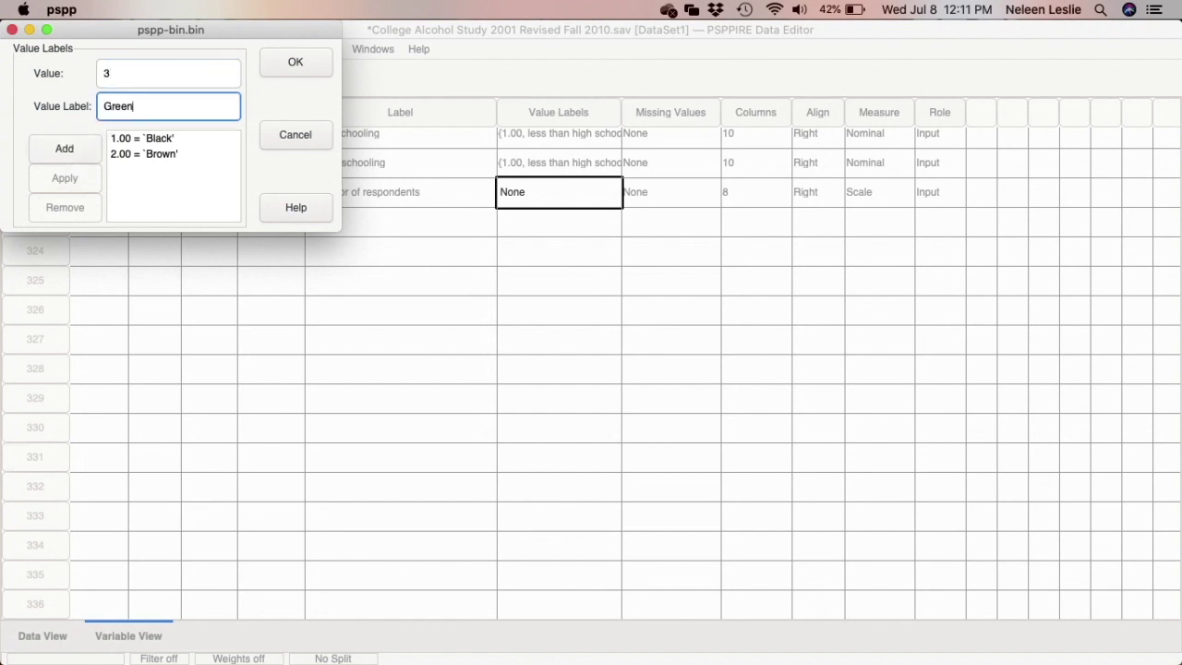
pyautogui.click(63, 148)
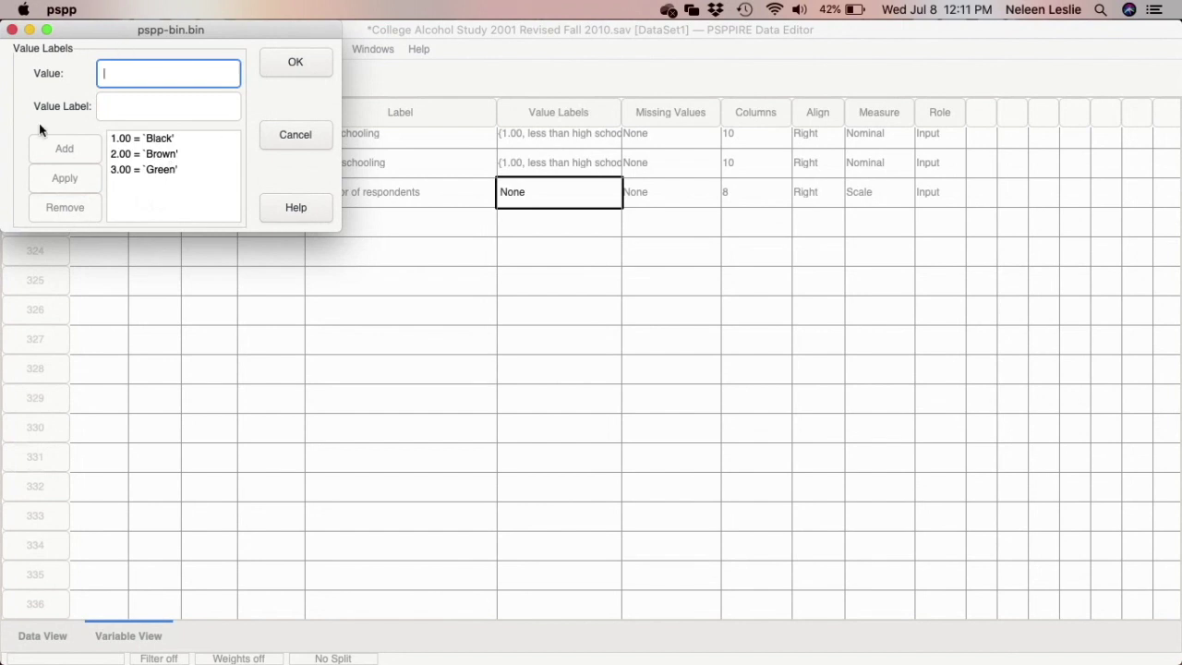
pyautogui.click(295, 61)
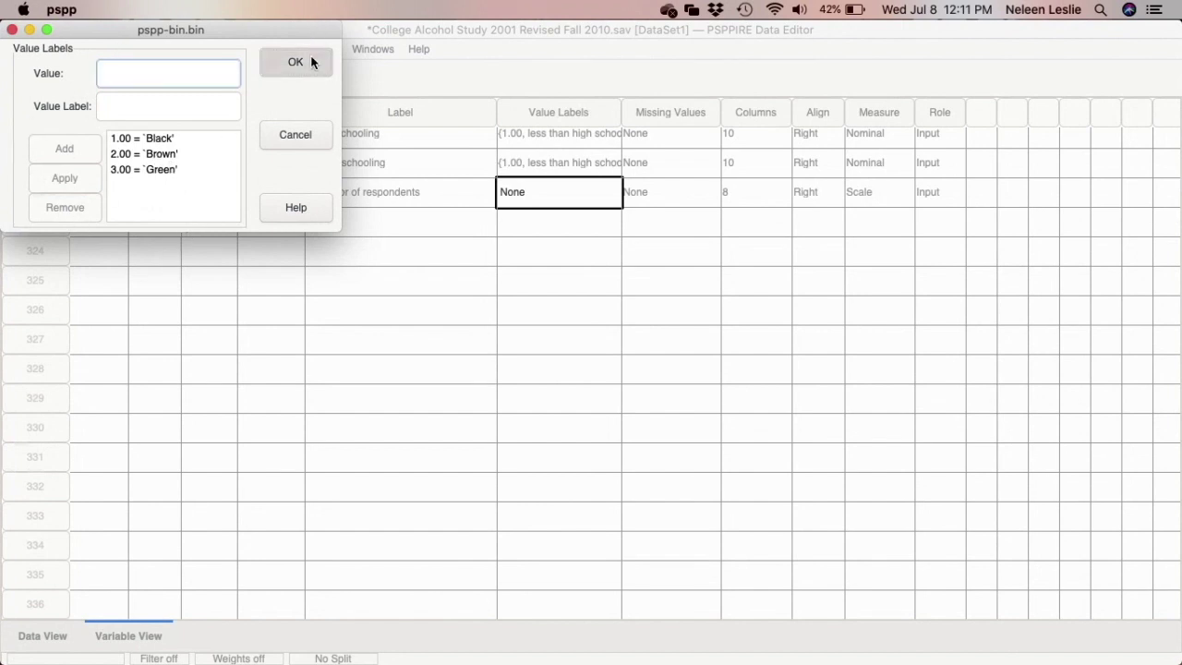
# Step: Reopen the value labels of eye_color, add the value 9 labelled "Prefer not to say" and apply them
pyautogui.click(581, 193)
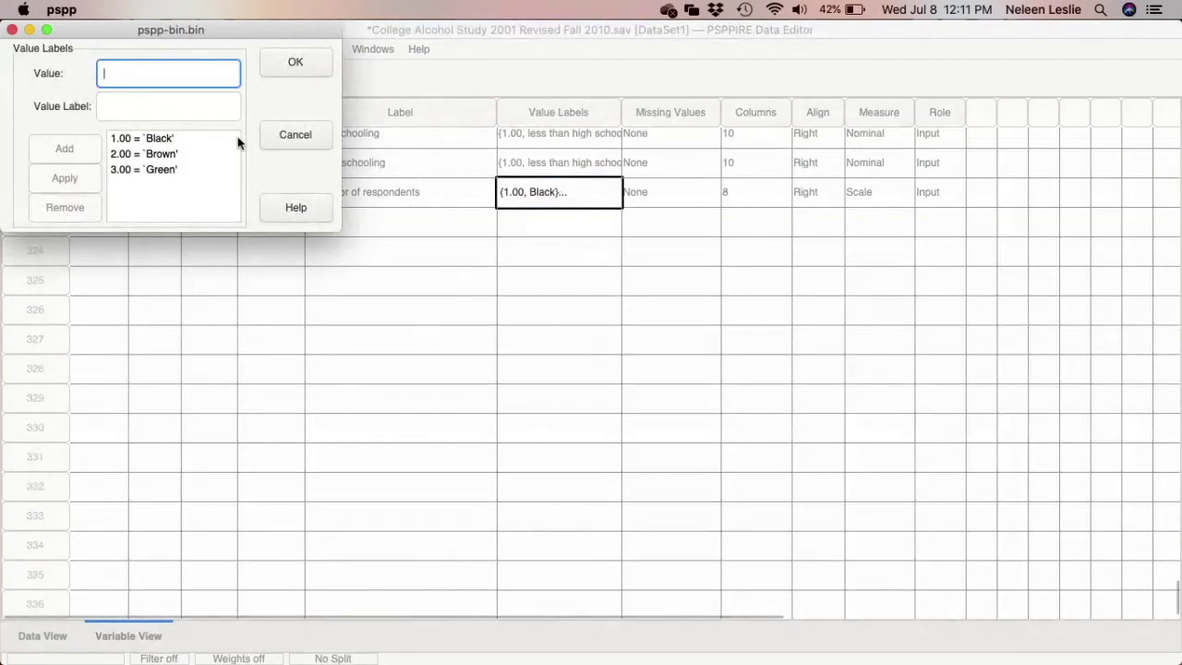
pyautogui.write('9')
pyautogui.click(129, 107)
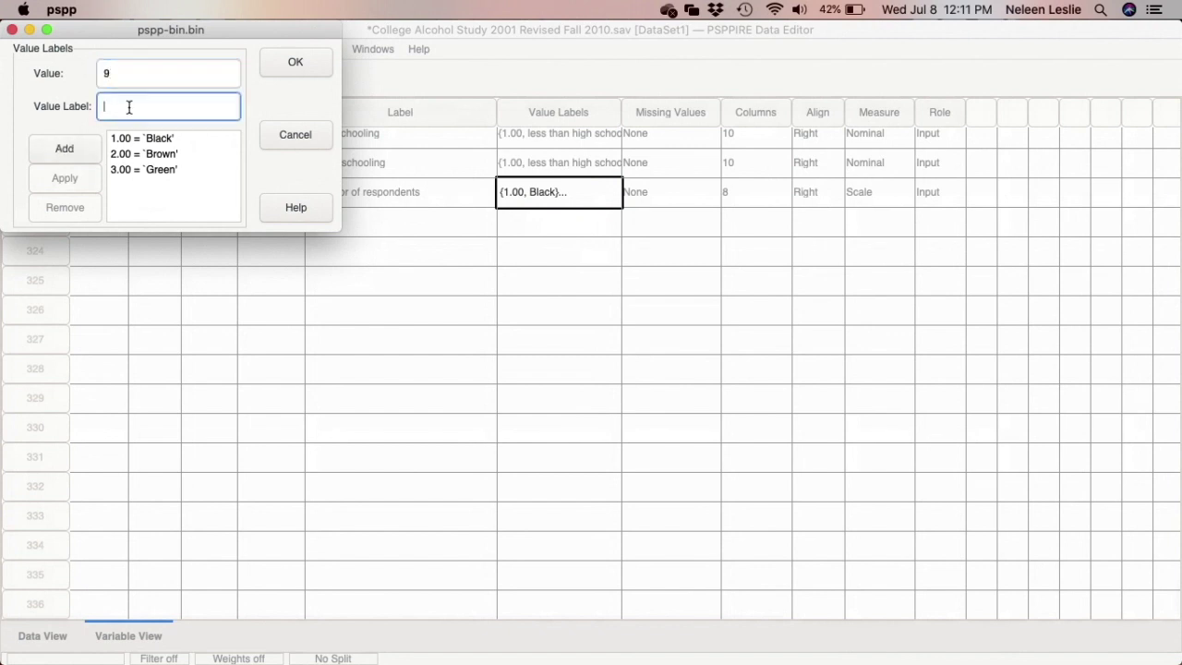
pyautogui.write('Prefe')
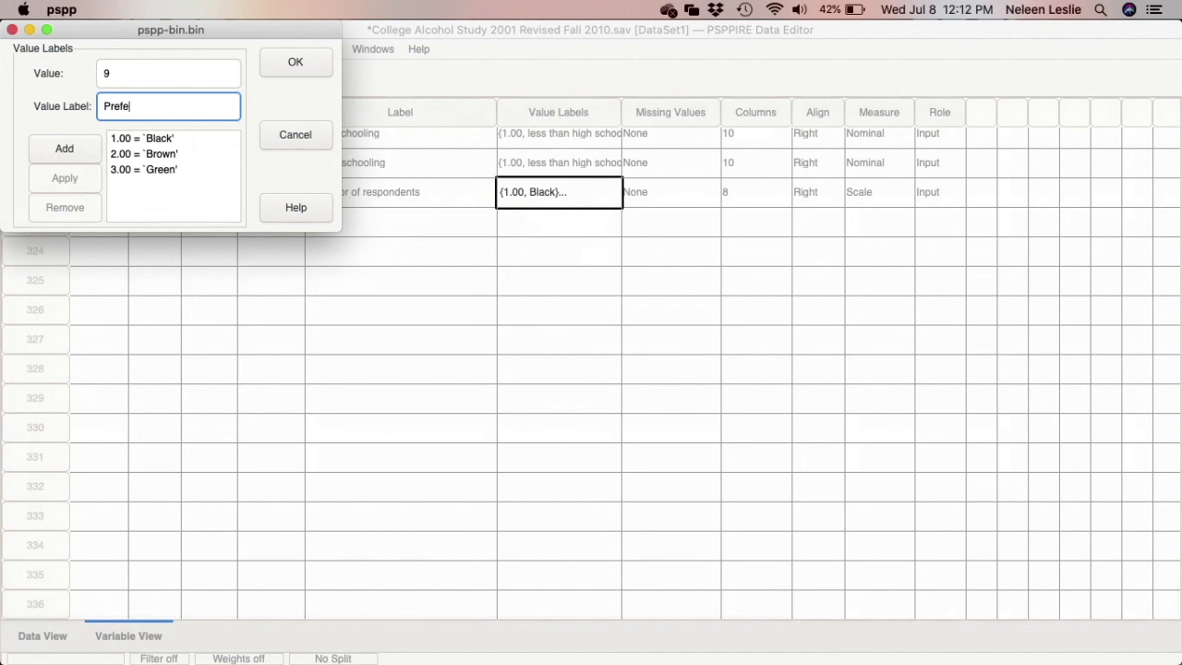
pyautogui.write('r not to say')
pyautogui.click(63, 147)
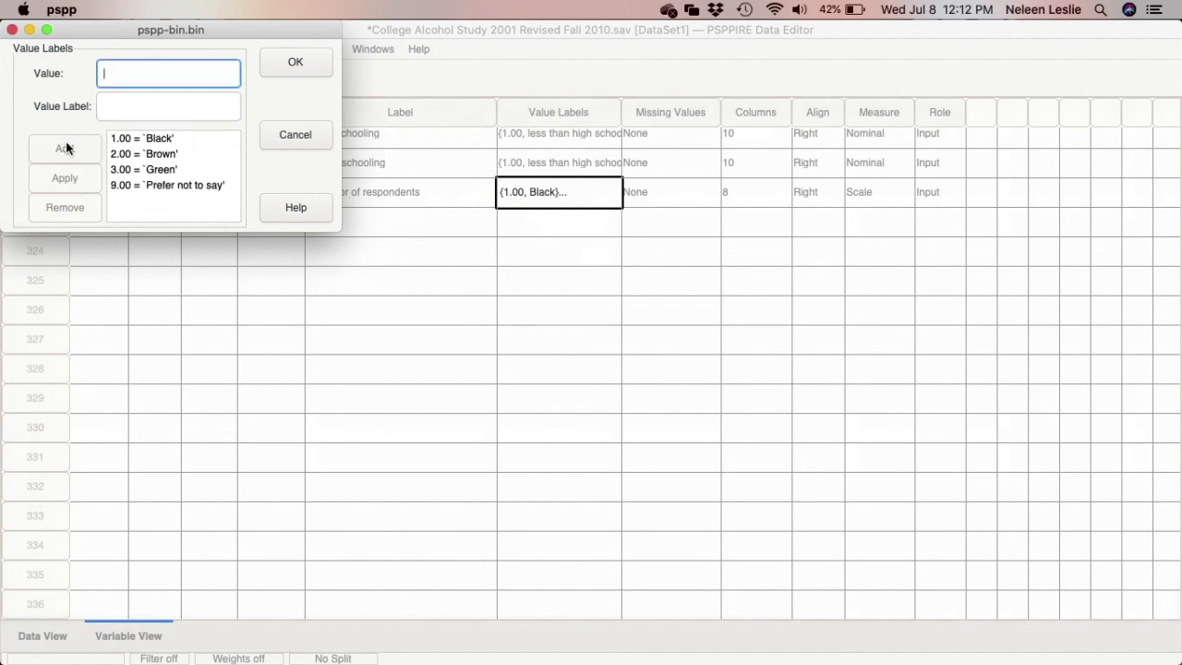
pyautogui.click(299, 61)
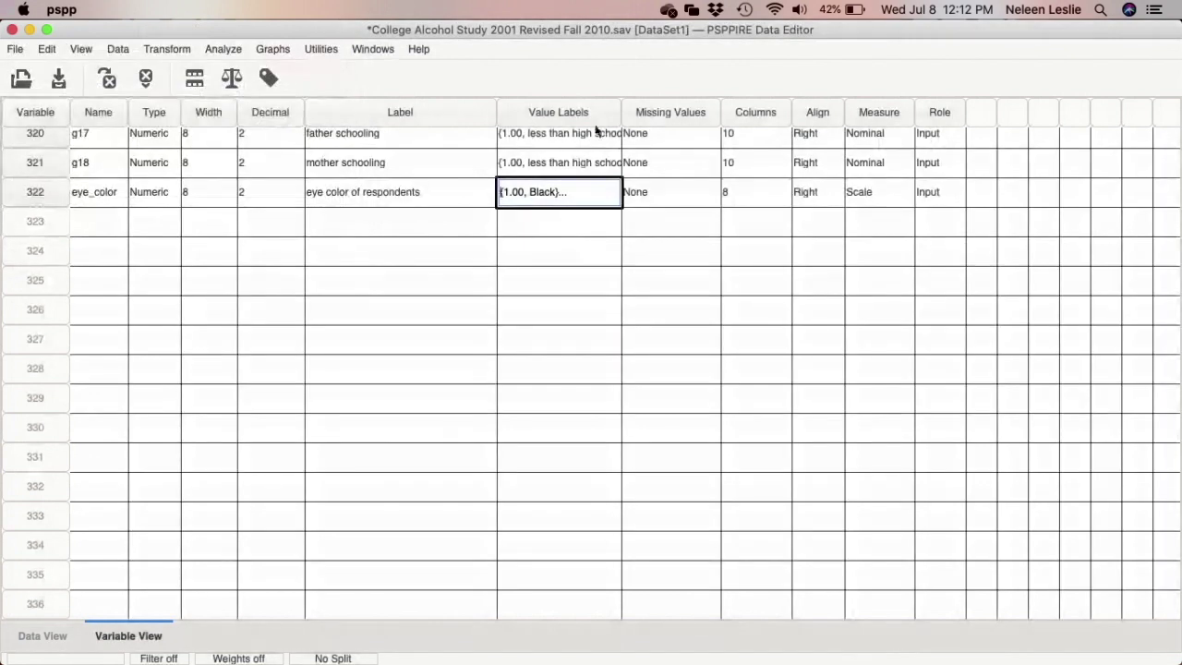
pyautogui.click(697, 195)
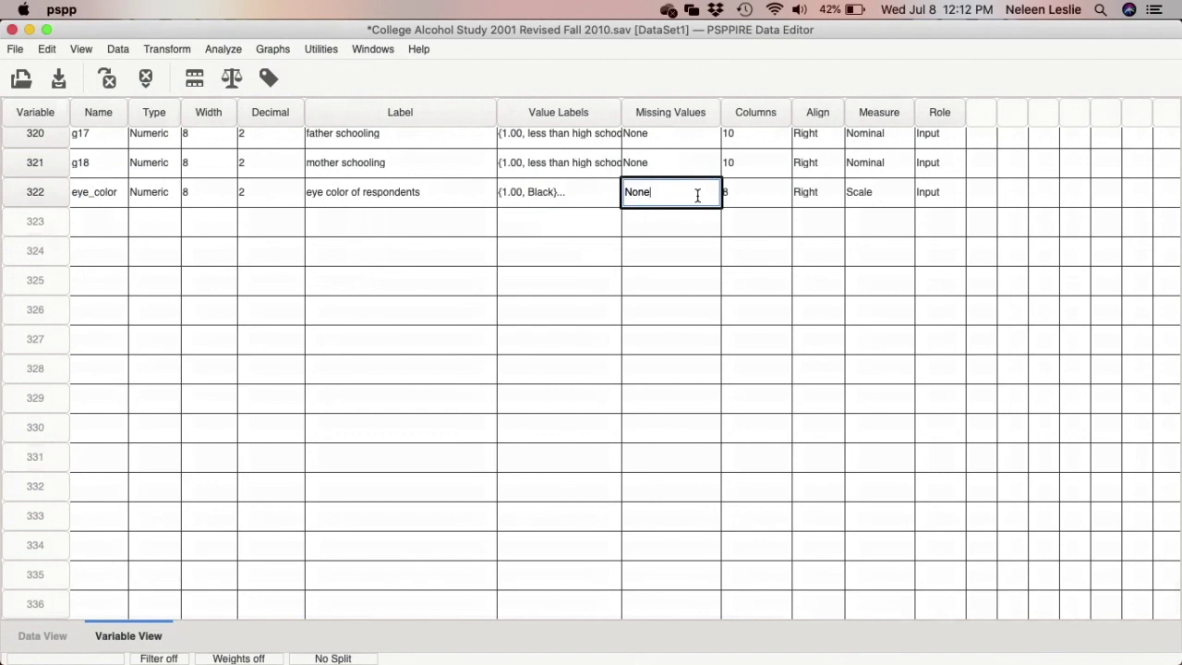
pyautogui.click(698, 195)
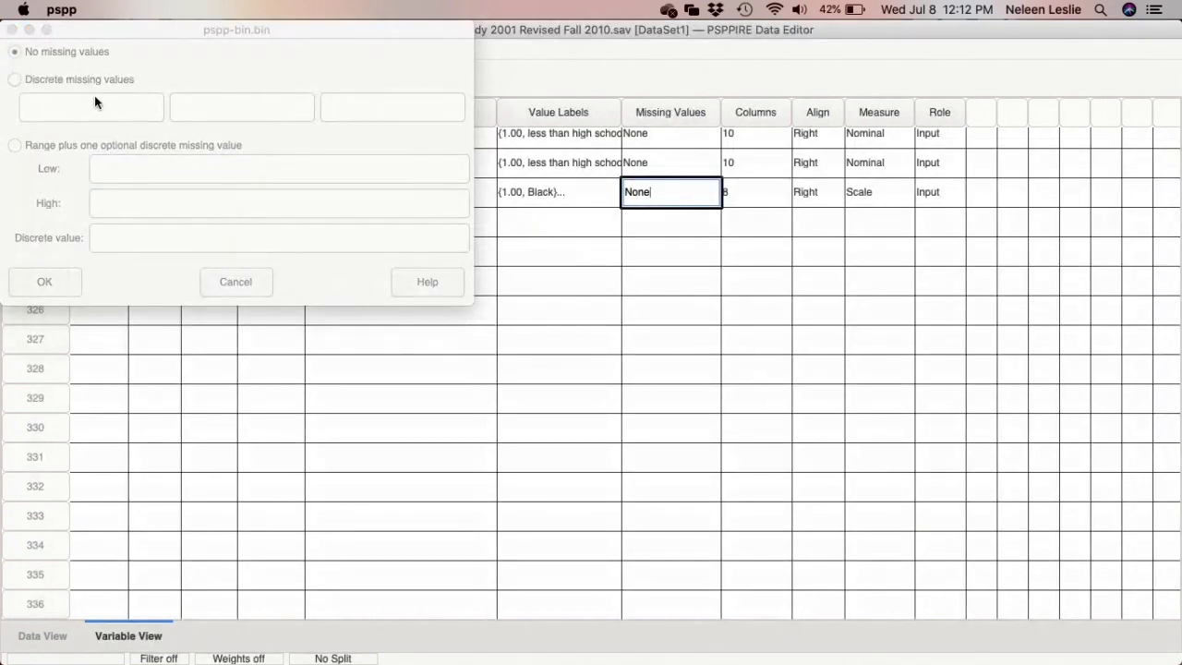
pyautogui.click(14, 81)
pyautogui.click(14, 81)
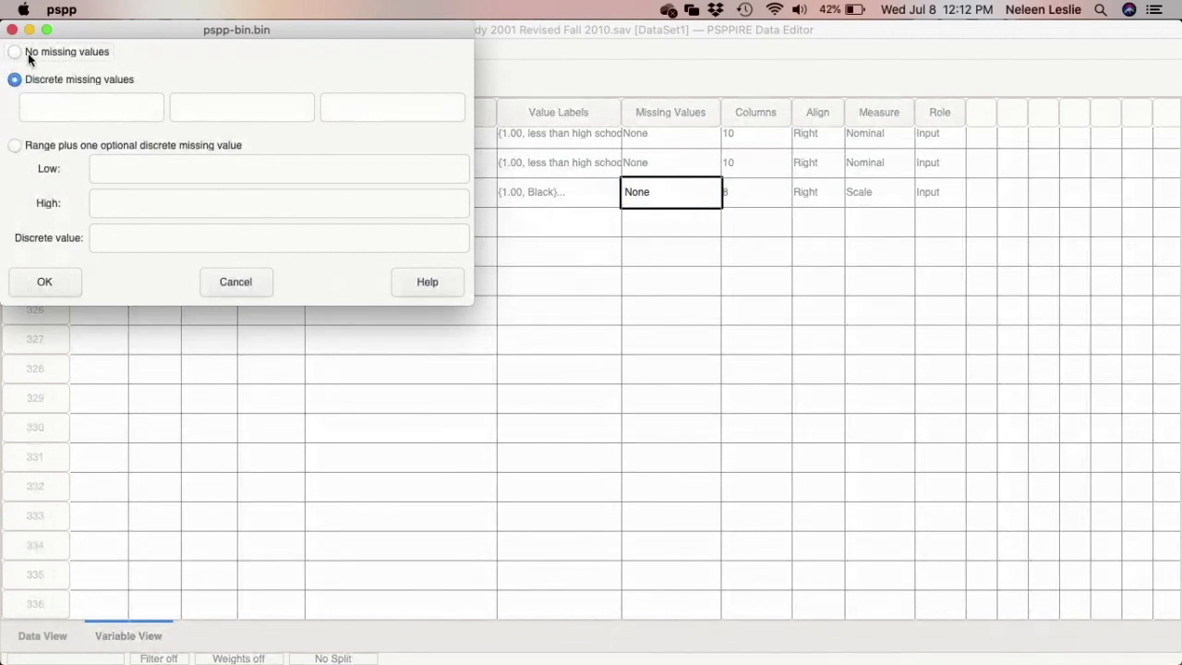
pyautogui.click(19, 54)
pyautogui.click(12, 84)
pyautogui.click(48, 100)
pyautogui.write('9')
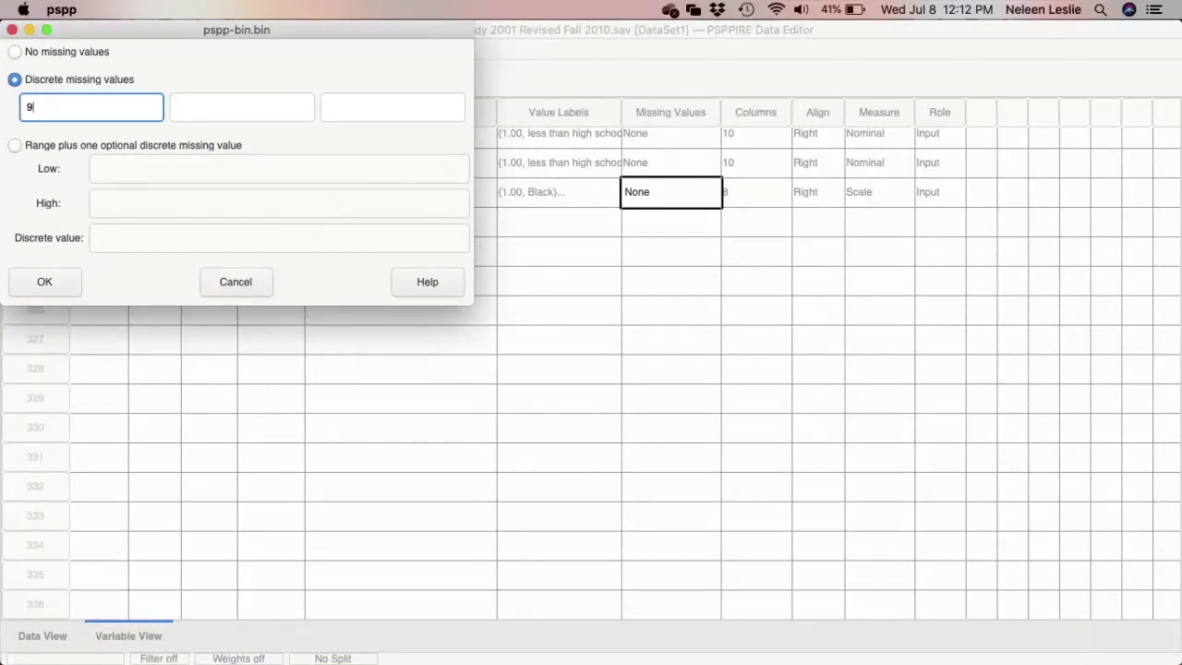
pyautogui.click(275, 106)
pyautogui.click(404, 100)
pyautogui.click(249, 115)
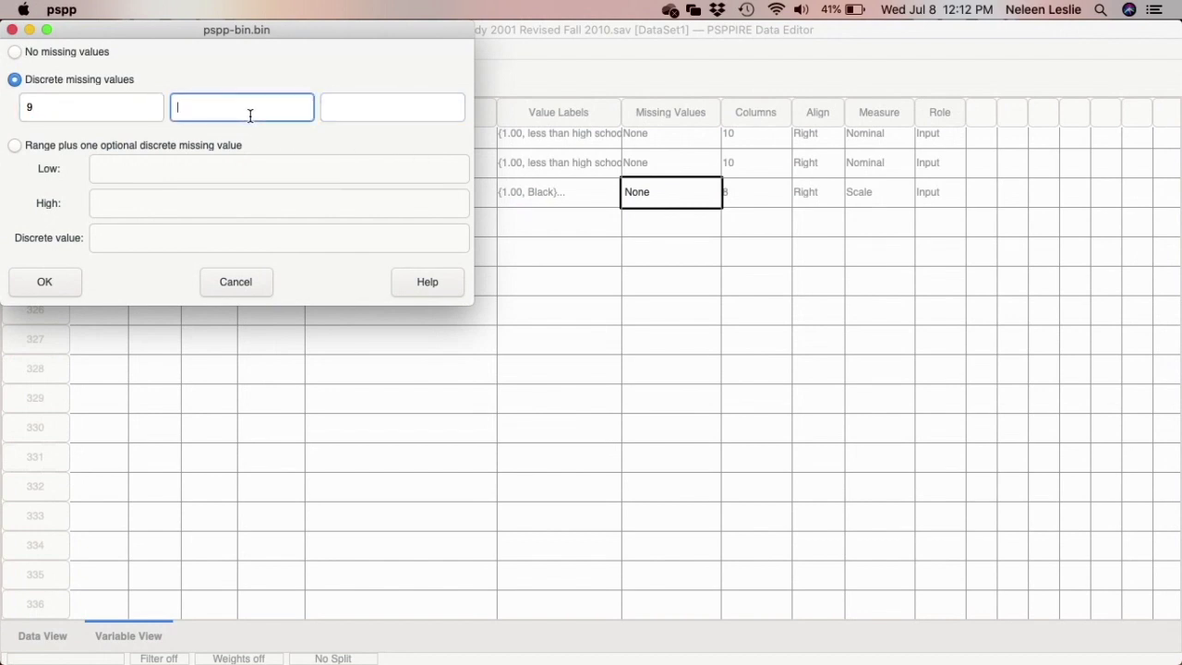
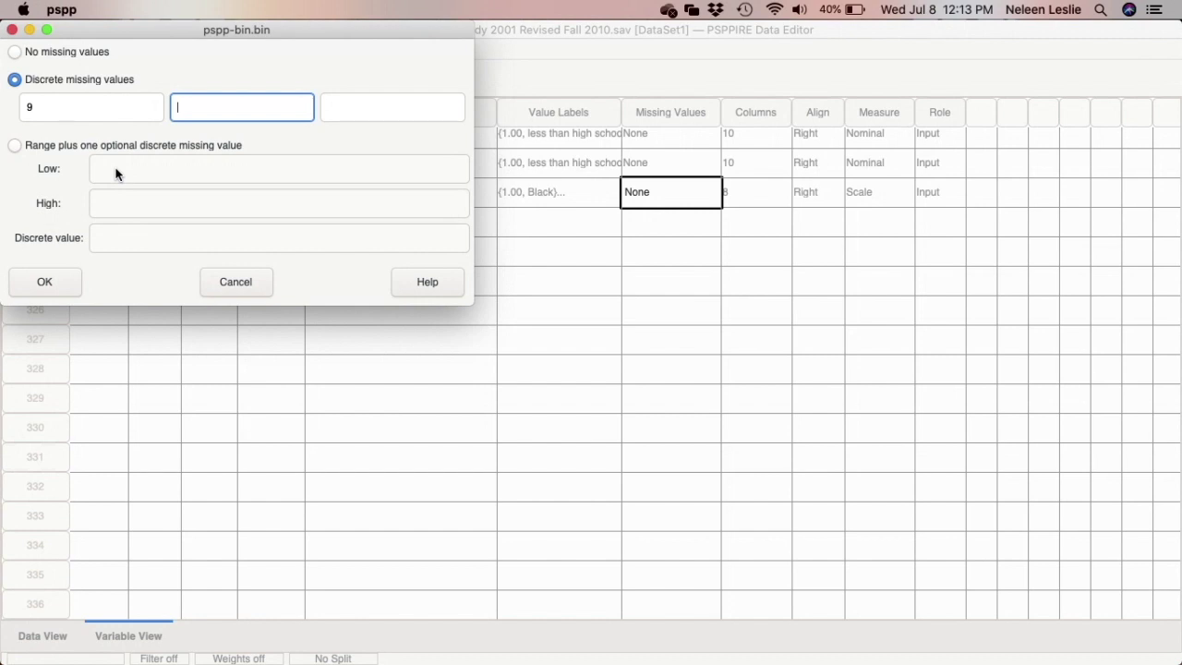
pyautogui.click(14, 146)
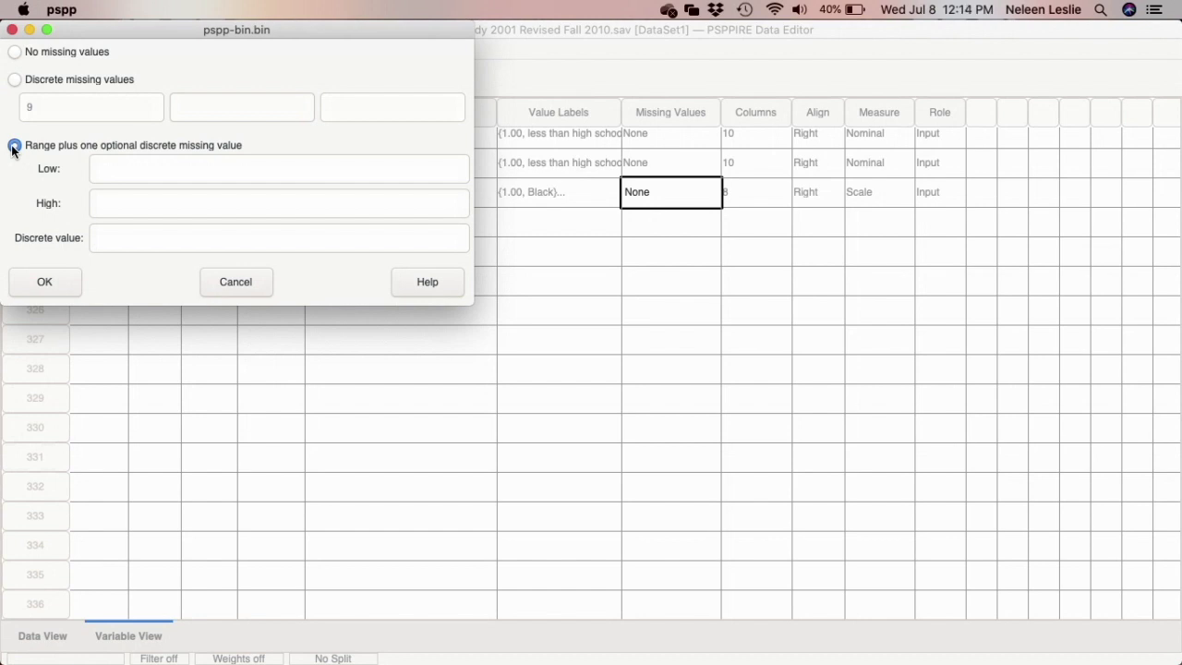
pyautogui.click(14, 148)
pyautogui.click(97, 168)
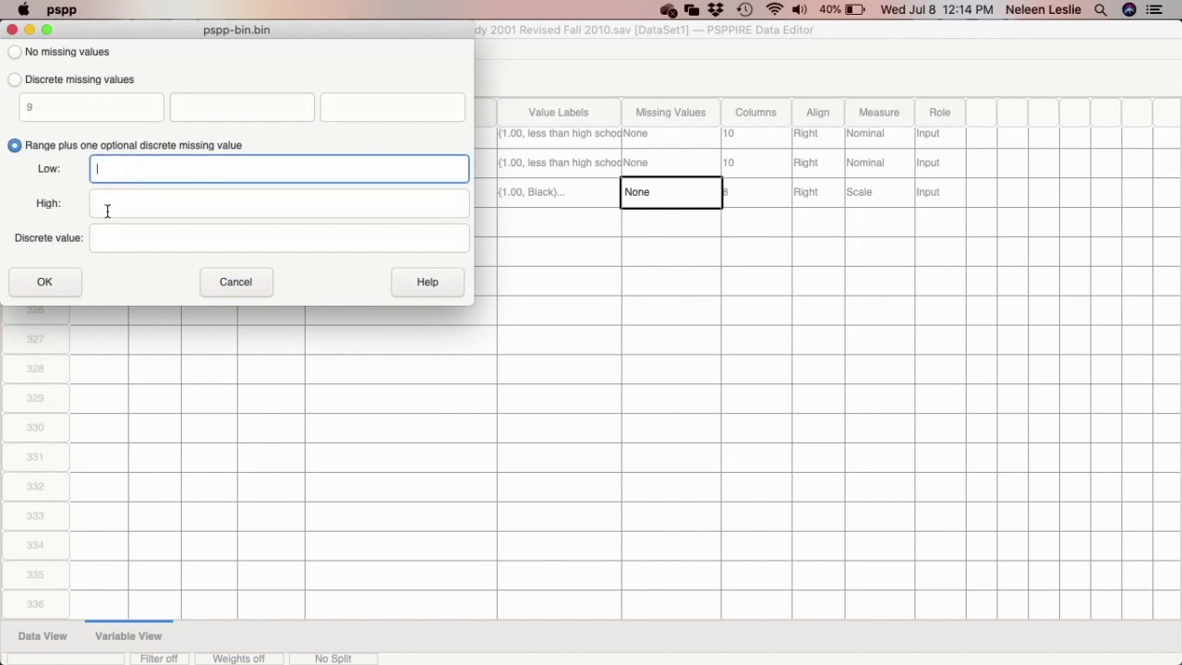
pyautogui.click(108, 203)
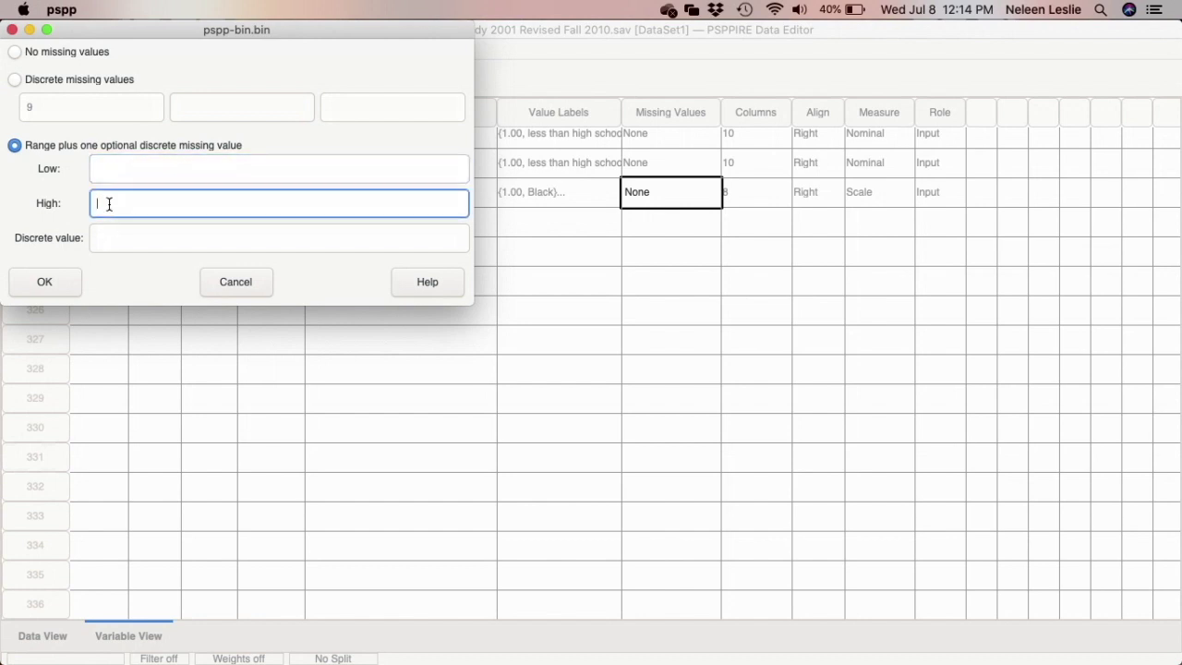
pyautogui.click(191, 246)
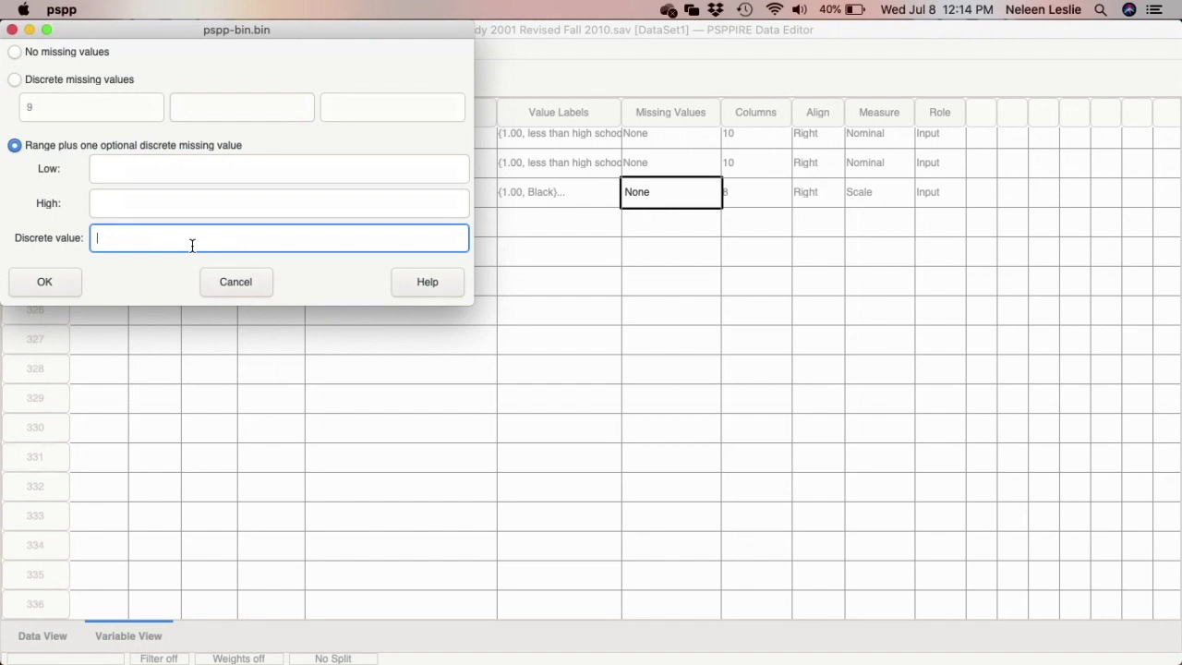
pyautogui.click(237, 286)
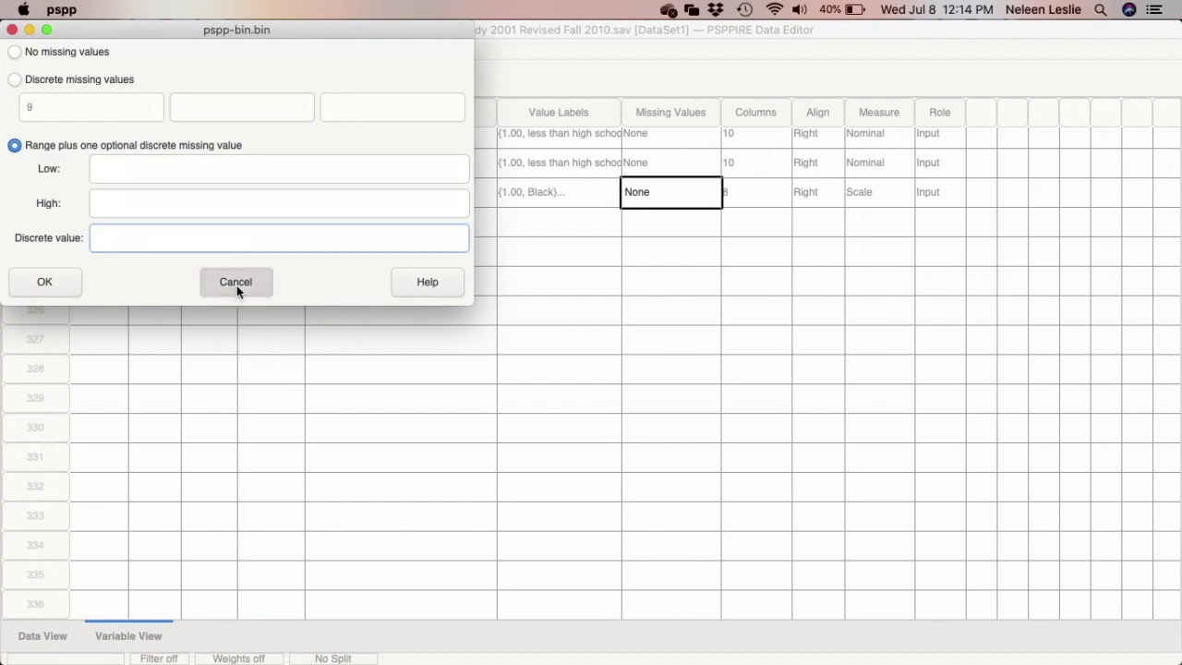
# Step: Open the value labels of eye_color and add the value 0 labelled "NAP"
pyautogui.click(591, 194)
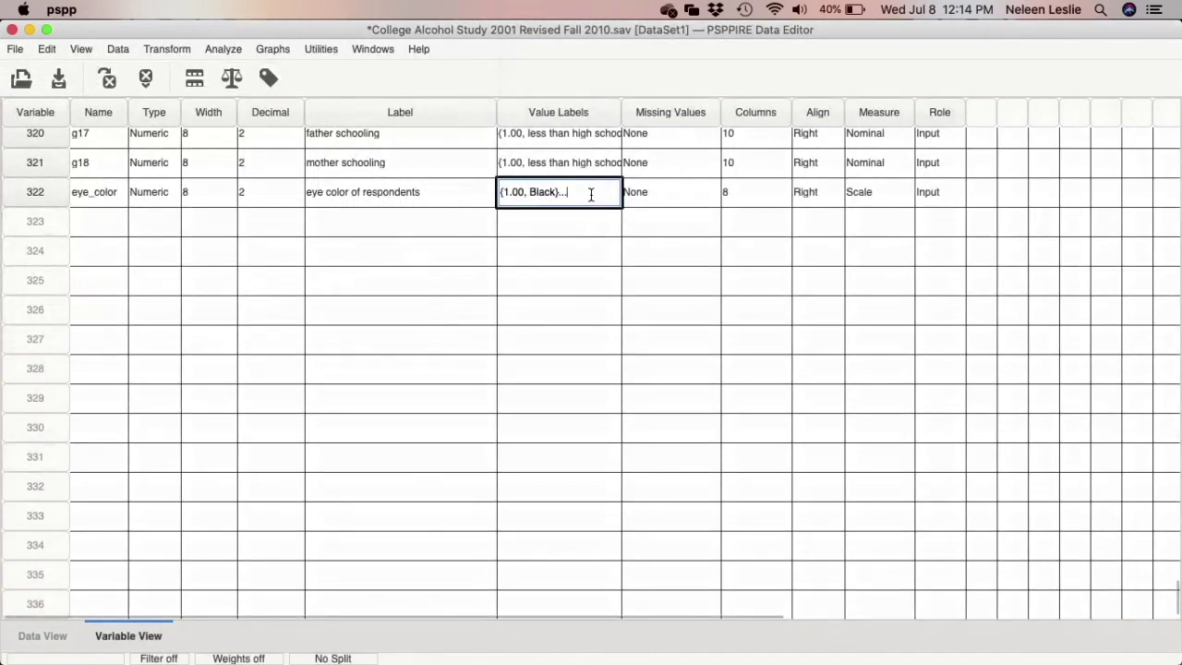
pyautogui.click(591, 194)
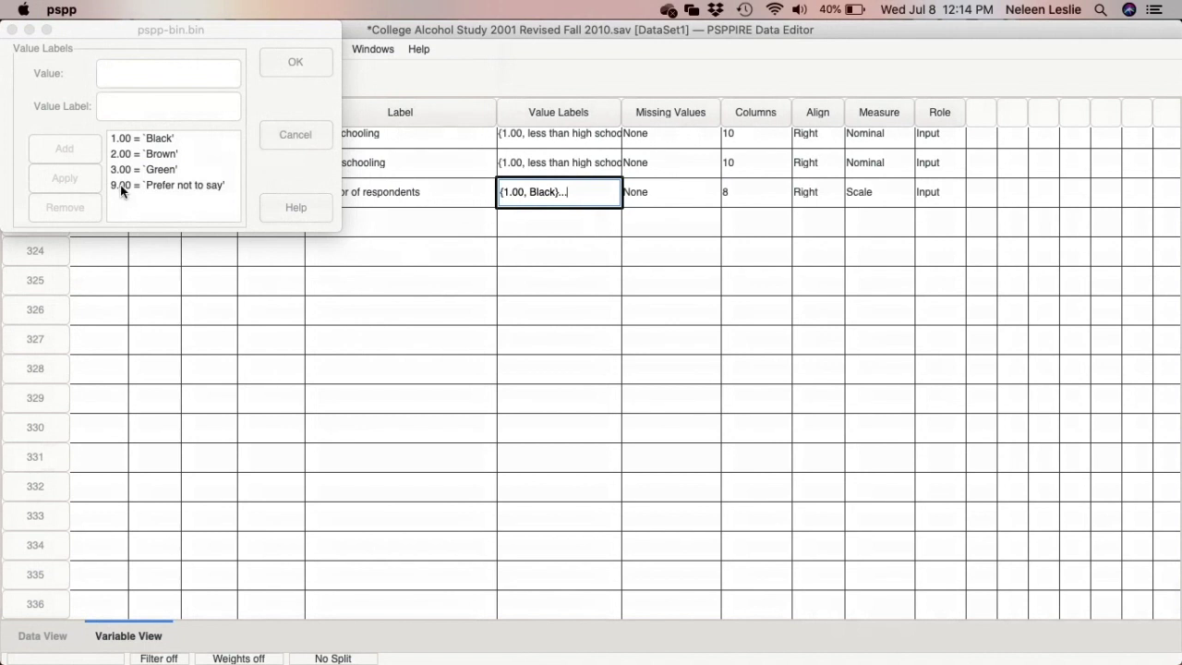
pyautogui.click(124, 82)
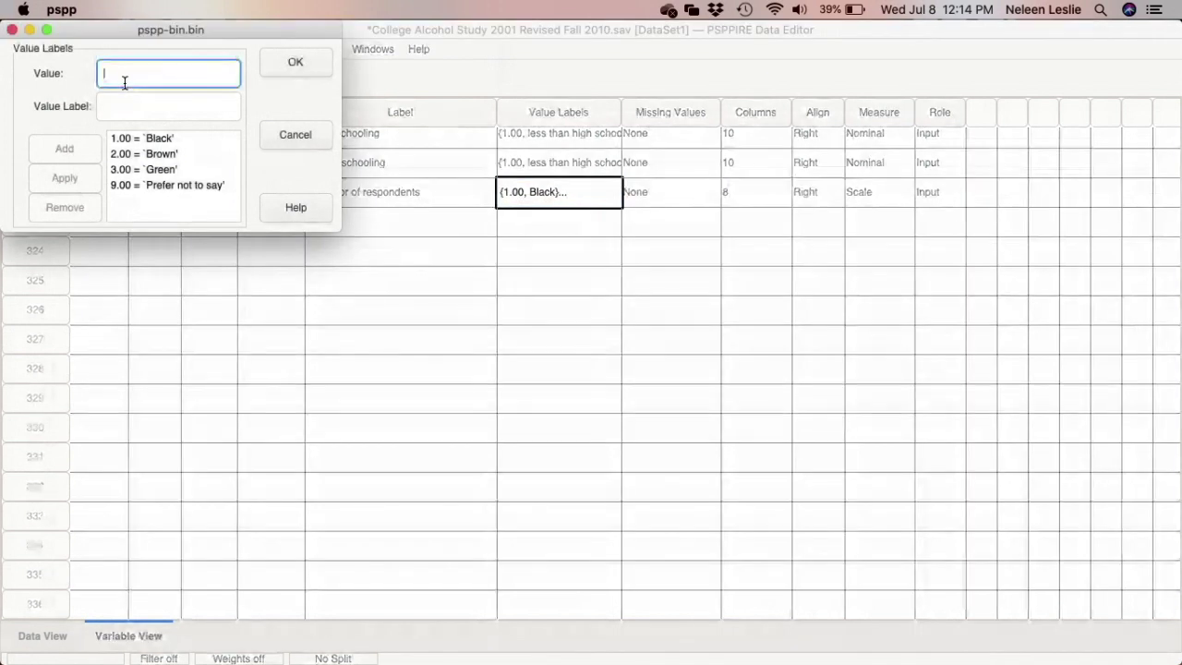
pyautogui.write('0')
pyautogui.click(128, 110)
pyautogui.write('NAP')
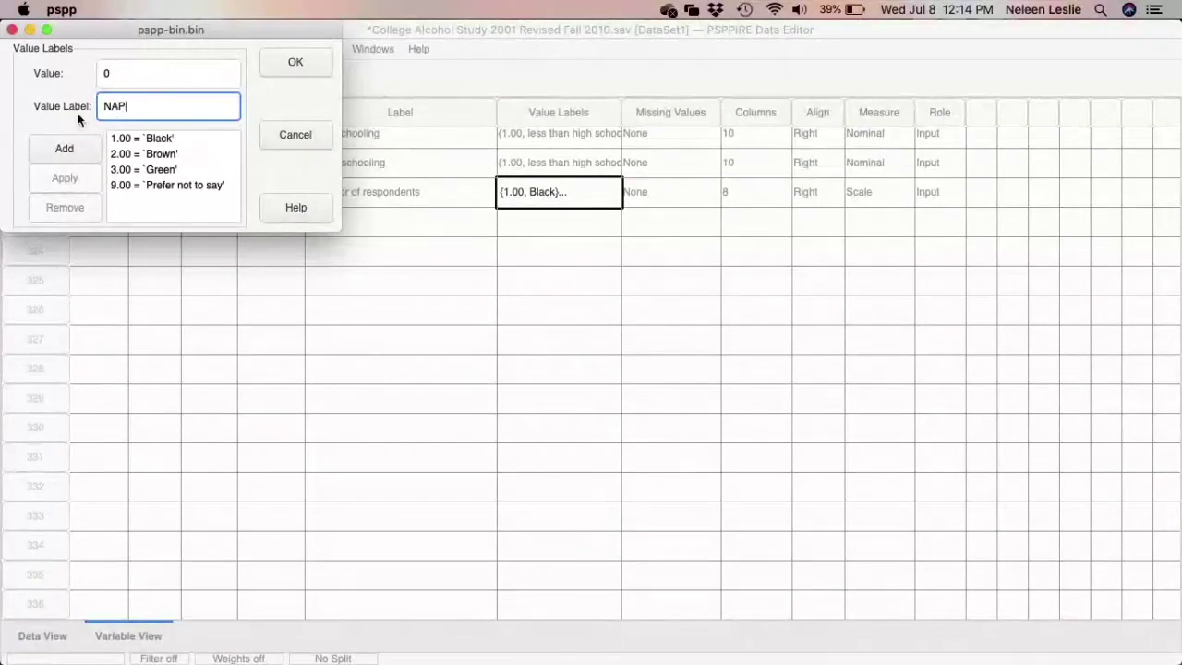
pyautogui.click(69, 146)
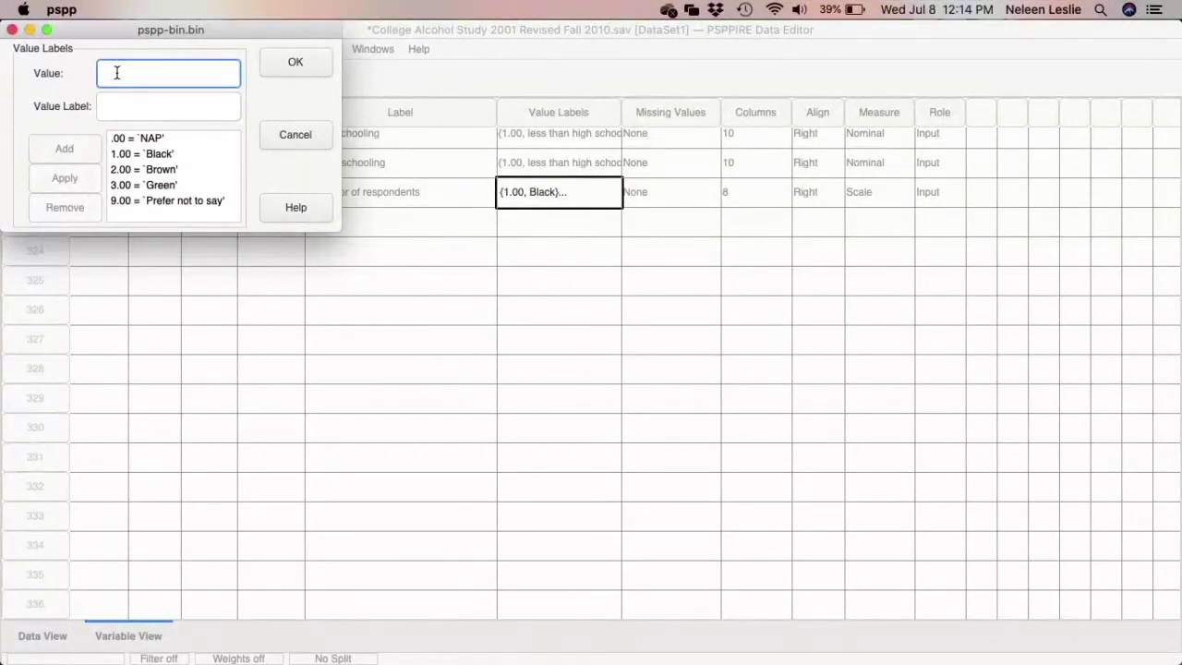
# Step: Add the value 98 labelled "DK" to the value labels of eye_color
pyautogui.write('98')
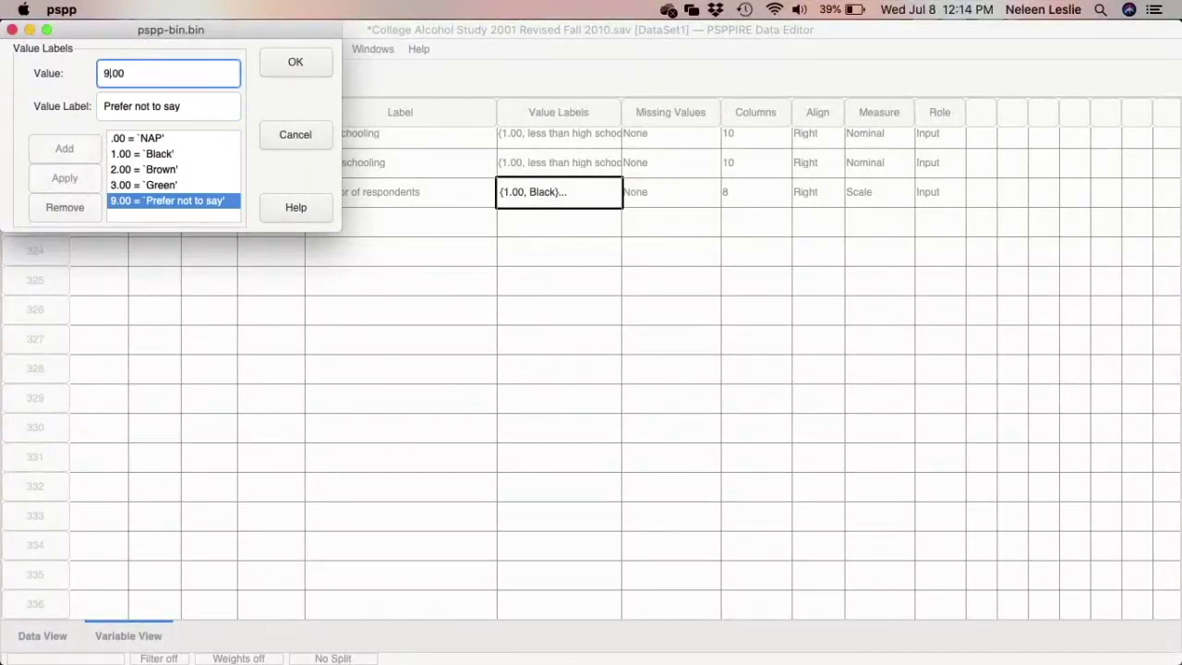
pyautogui.click(119, 109)
pyautogui.write('DK')
pyautogui.click(58, 152)
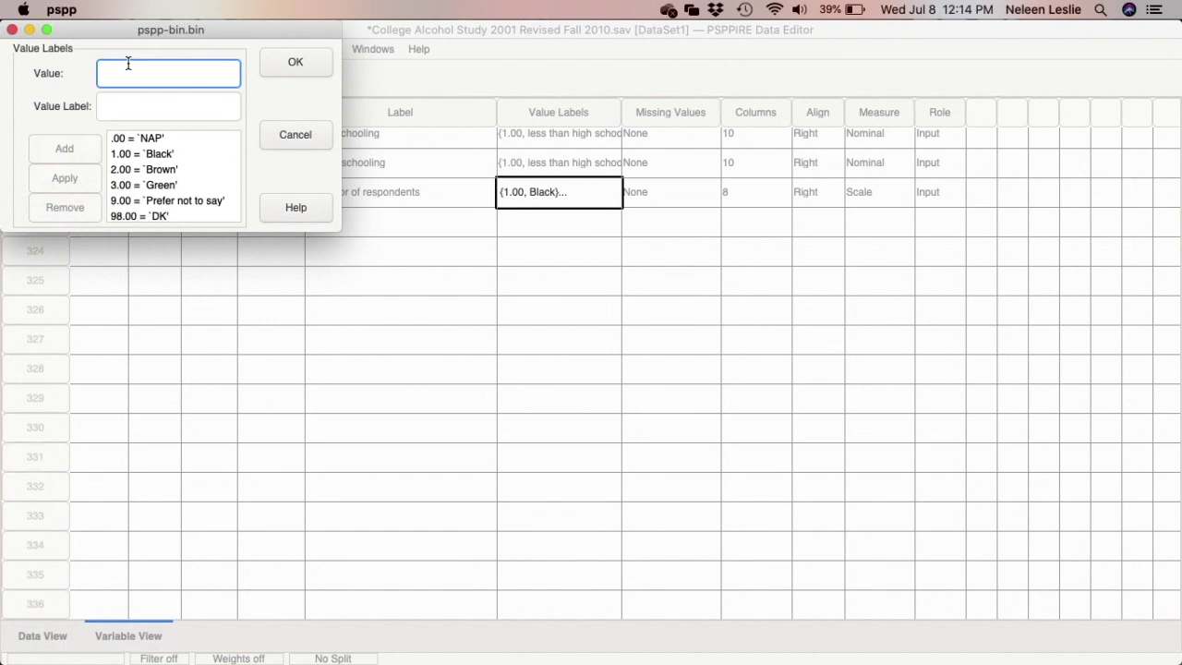
# Step: Add the value 99 labelled "NA" and apply the extended value labels to eye_color
pyautogui.write('99')
pyautogui.click(129, 103)
pyautogui.write('NAP')
pyautogui.press('BackSpace')
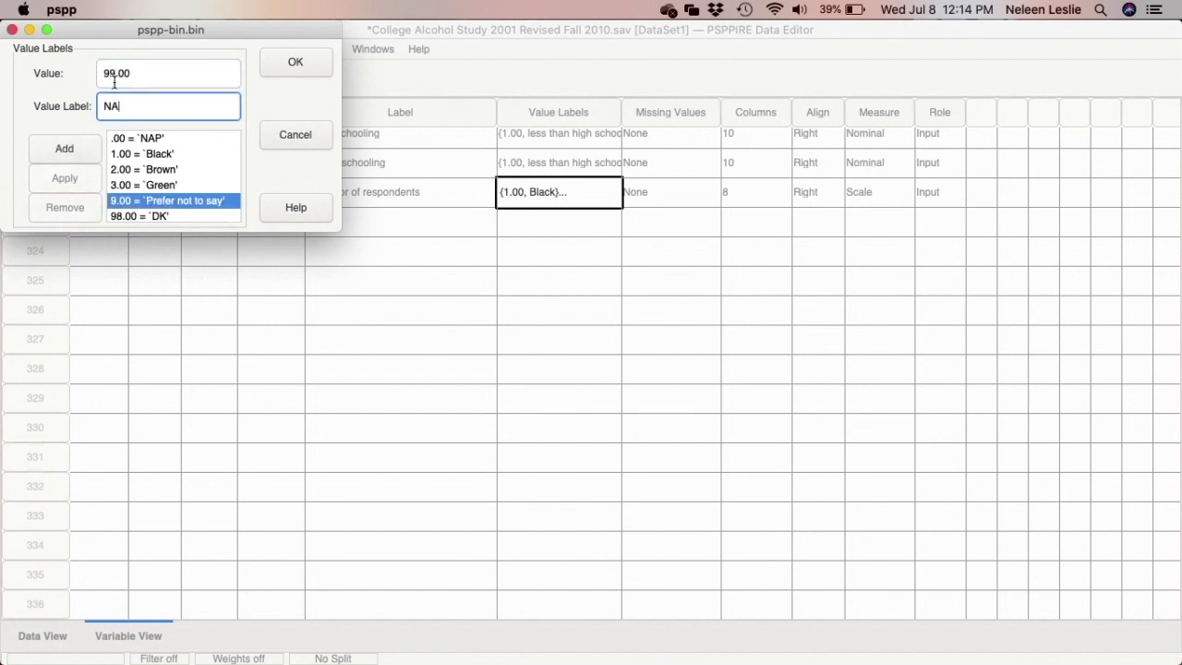
pyautogui.click(58, 143)
pyautogui.scroll(-1, 118, 200)
pyautogui.scroll(1, 118, 200)
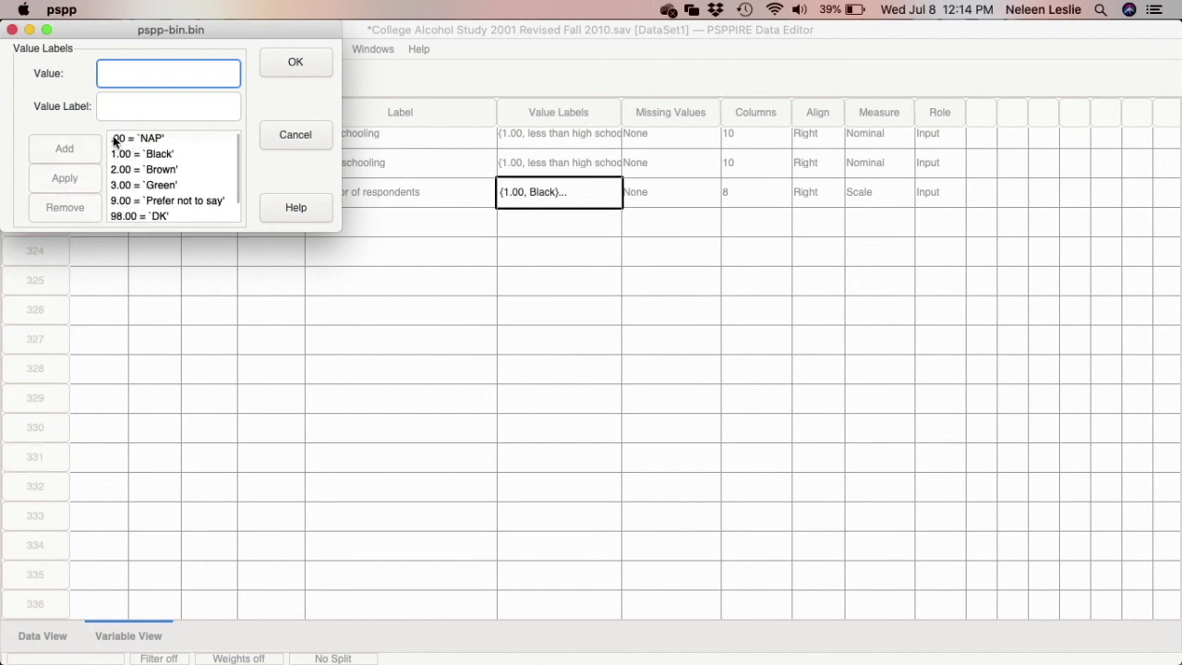
pyautogui.scroll(-1, 118, 158)
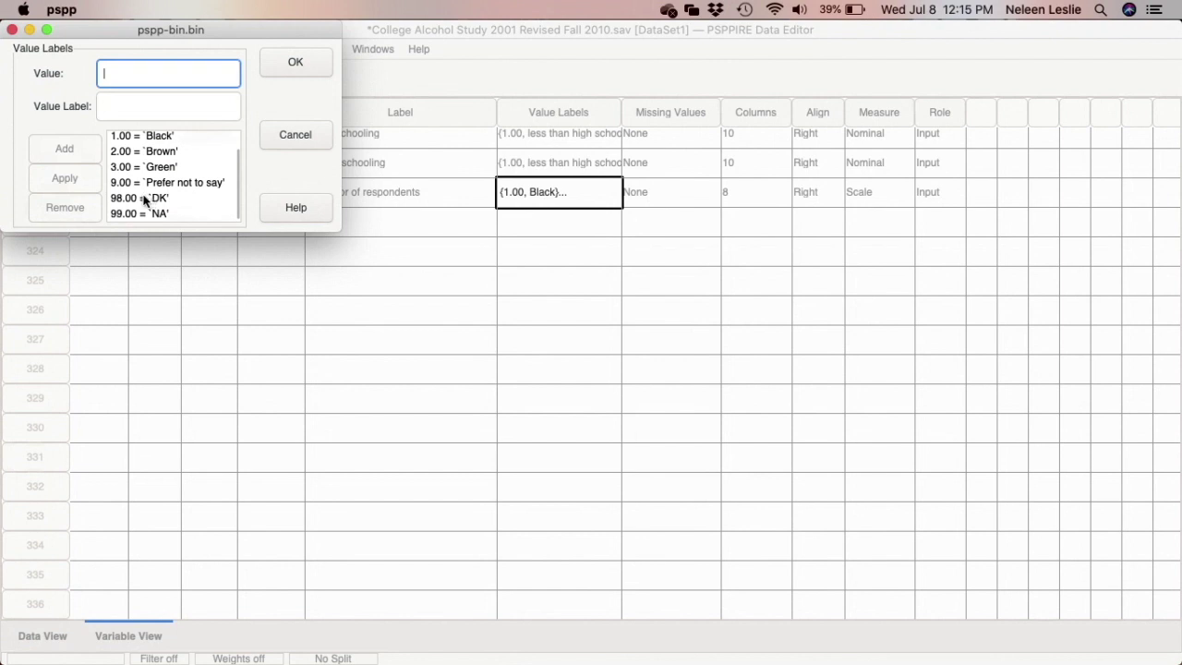
pyautogui.click(283, 65)
# Step: Define the missing values of eye_color as the range 9 to 99 plus the discrete value 0
pyautogui.click(704, 193)
pyautogui.click(703, 194)
pyautogui.click(703, 195)
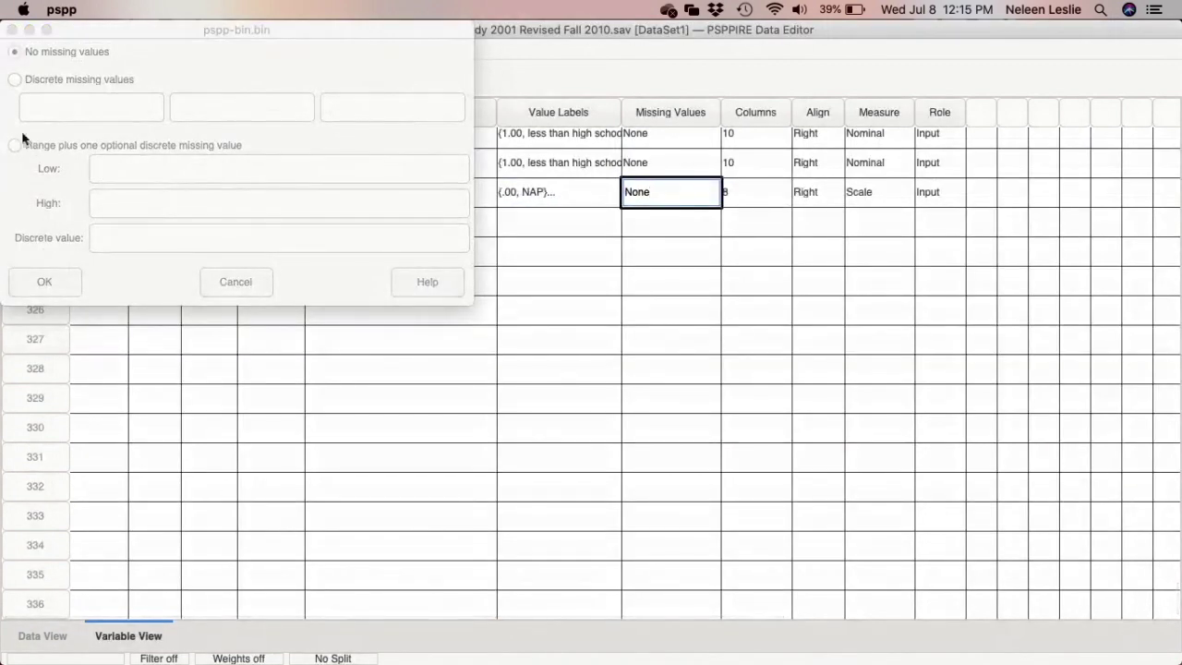
pyautogui.click(13, 146)
pyautogui.click(126, 166)
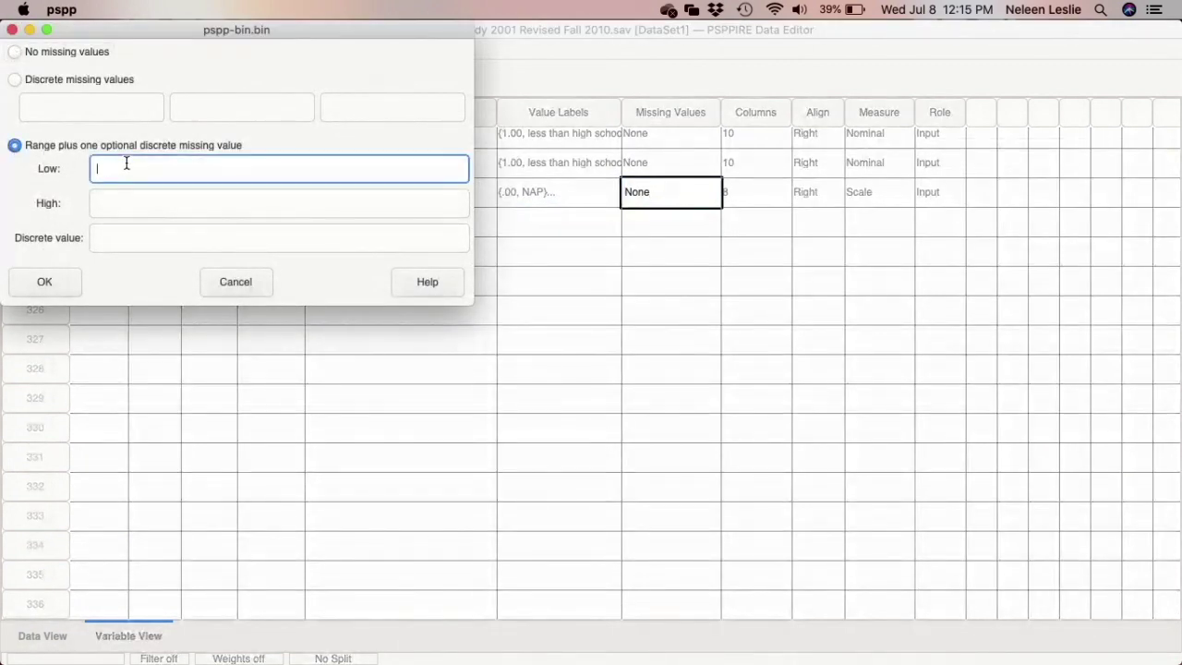
pyautogui.write('9')
pyautogui.click(121, 196)
pyautogui.write('99')
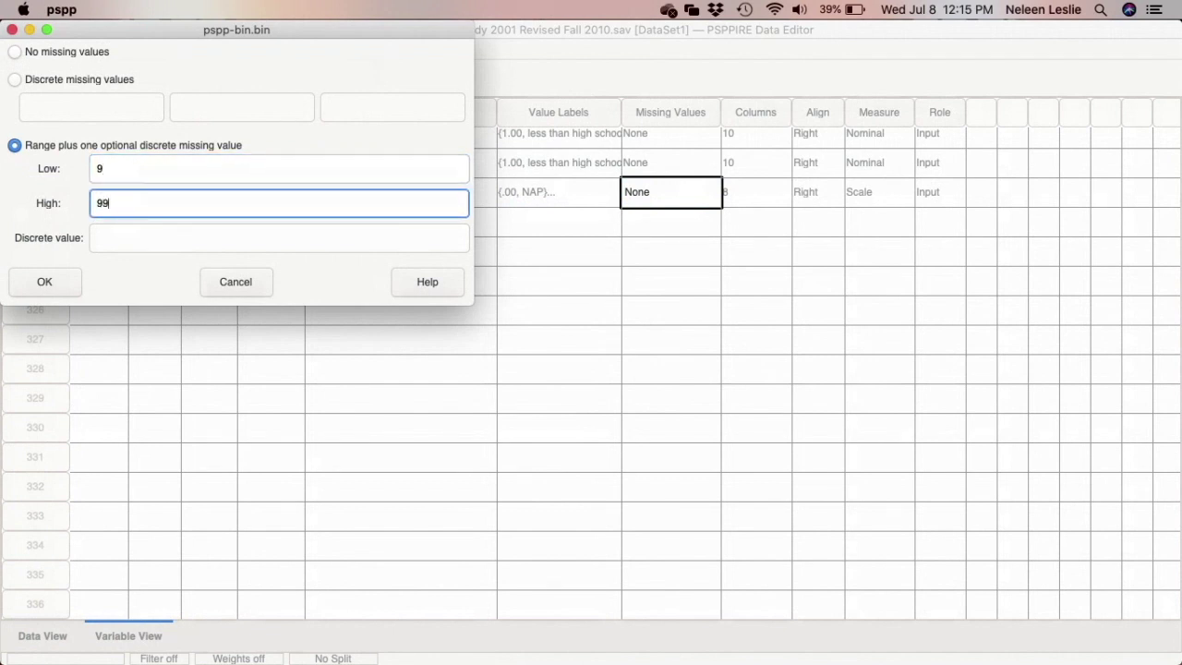
pyautogui.click(134, 242)
pyautogui.write('0')
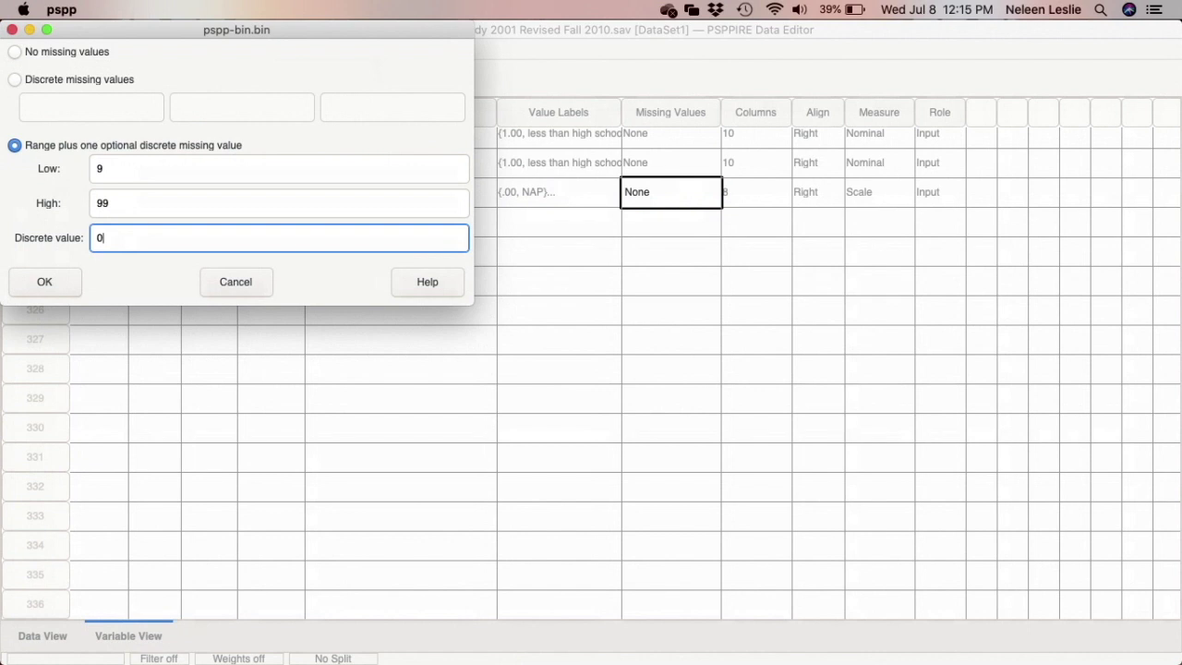
pyautogui.click(52, 285)
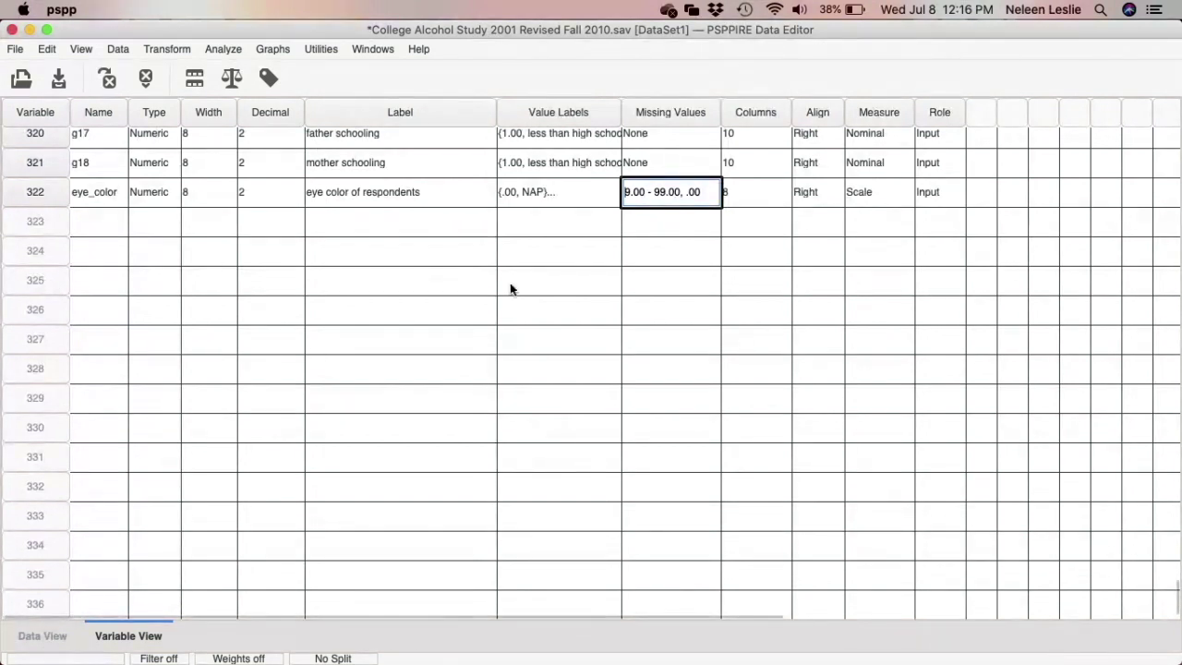
# Step: Set the measurement level of the eye_color variable to Nominal
pyautogui.click(901, 192)
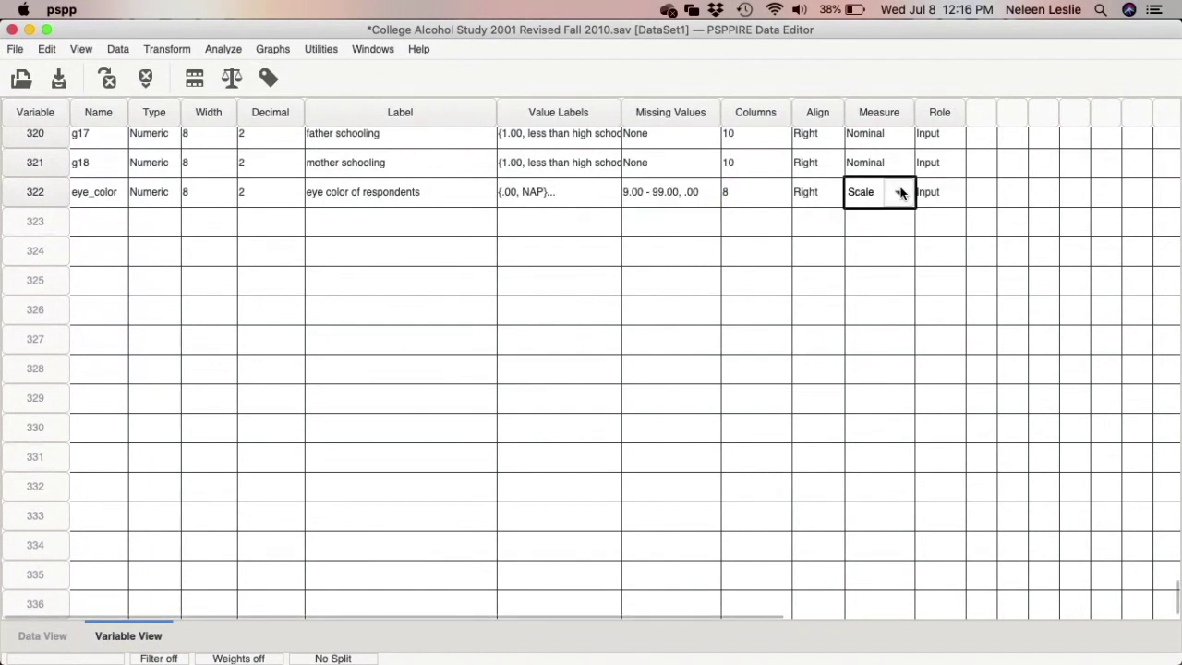
pyautogui.click(900, 192)
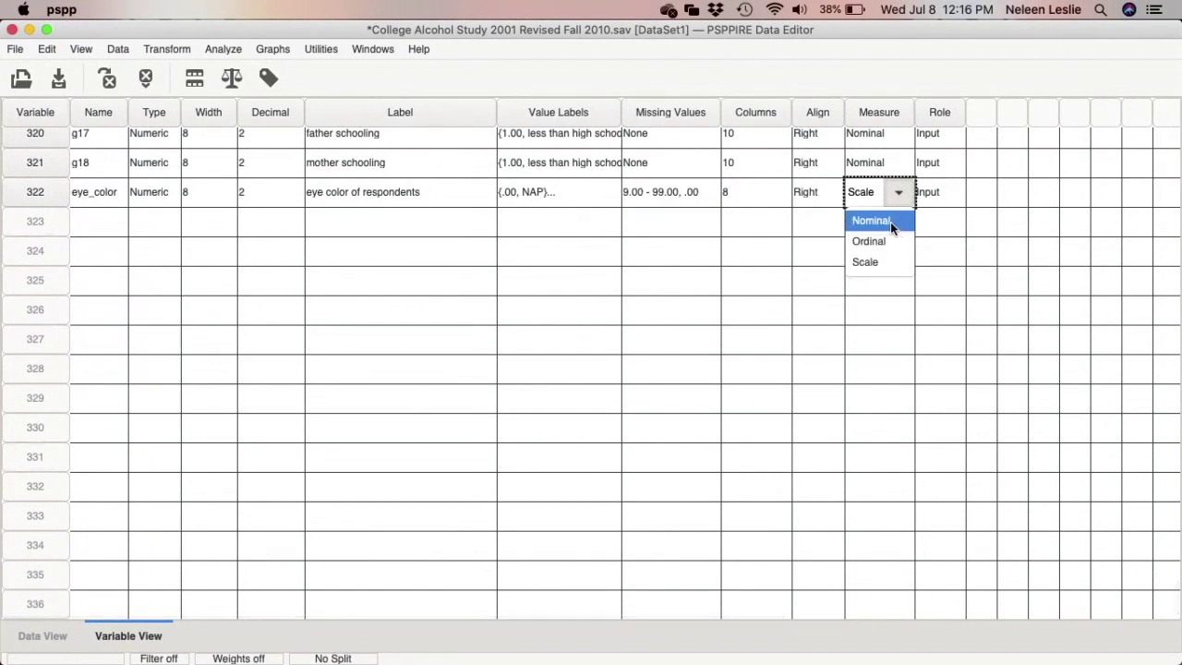
pyautogui.click(890, 221)
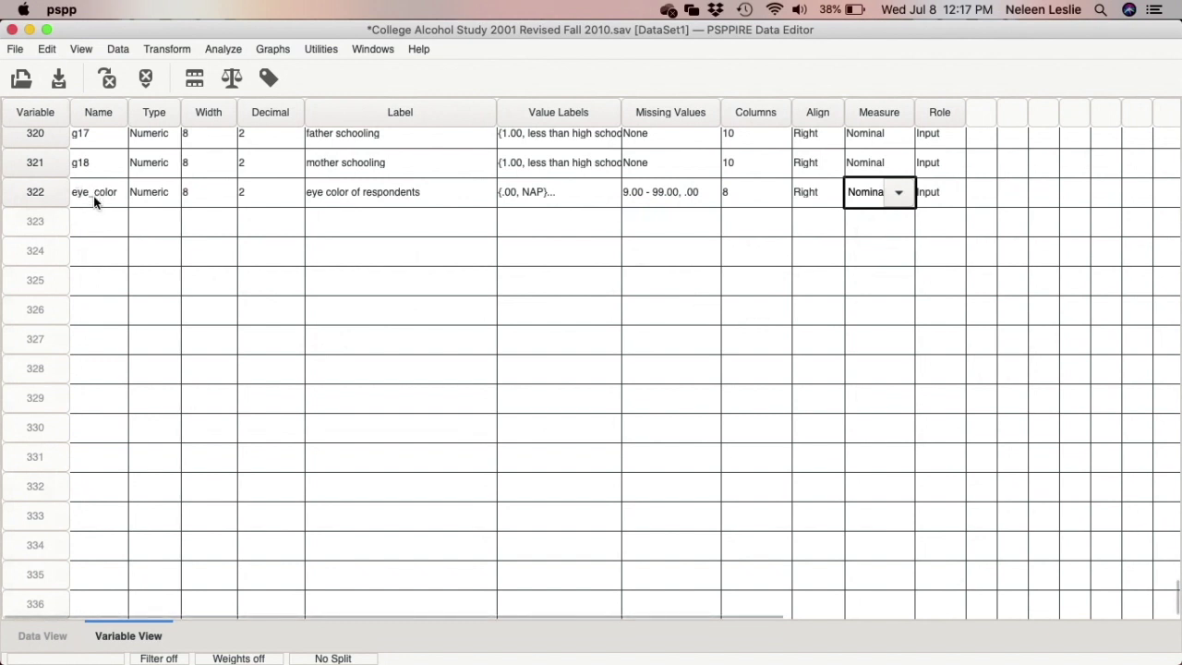
# Step: Set the number of decimals of the eye_color variable to 0
pyautogui.click(277, 196)
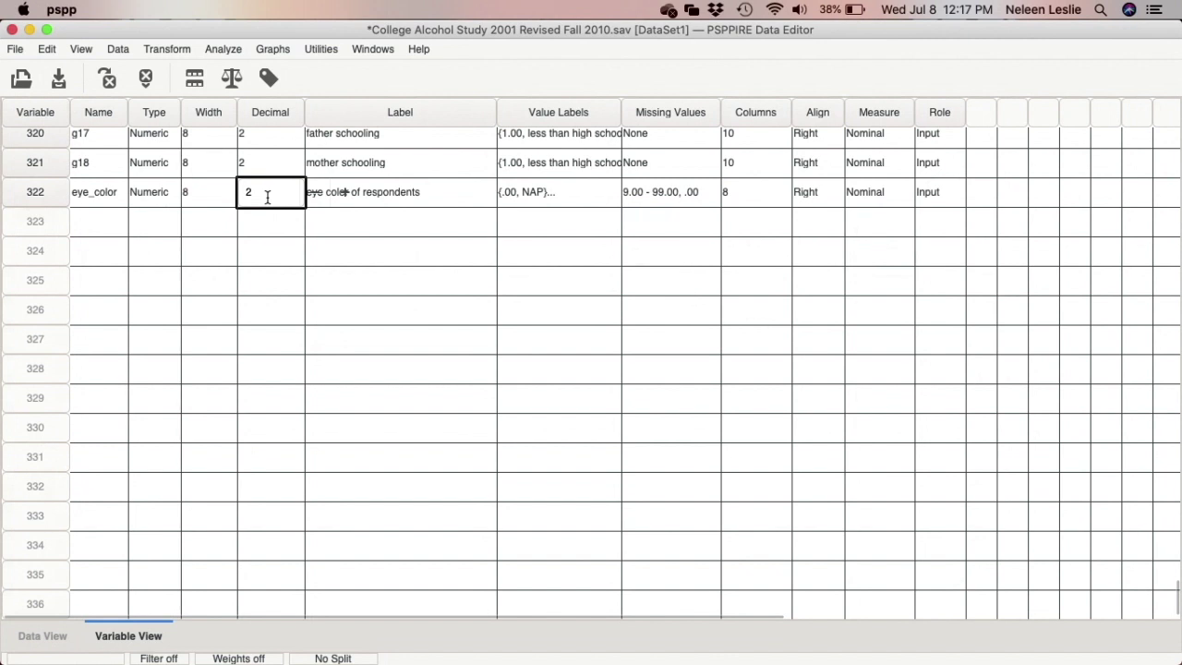
pyautogui.moveTo(267, 196); pyautogui.dragTo(237, 190)
pyautogui.press('Return')
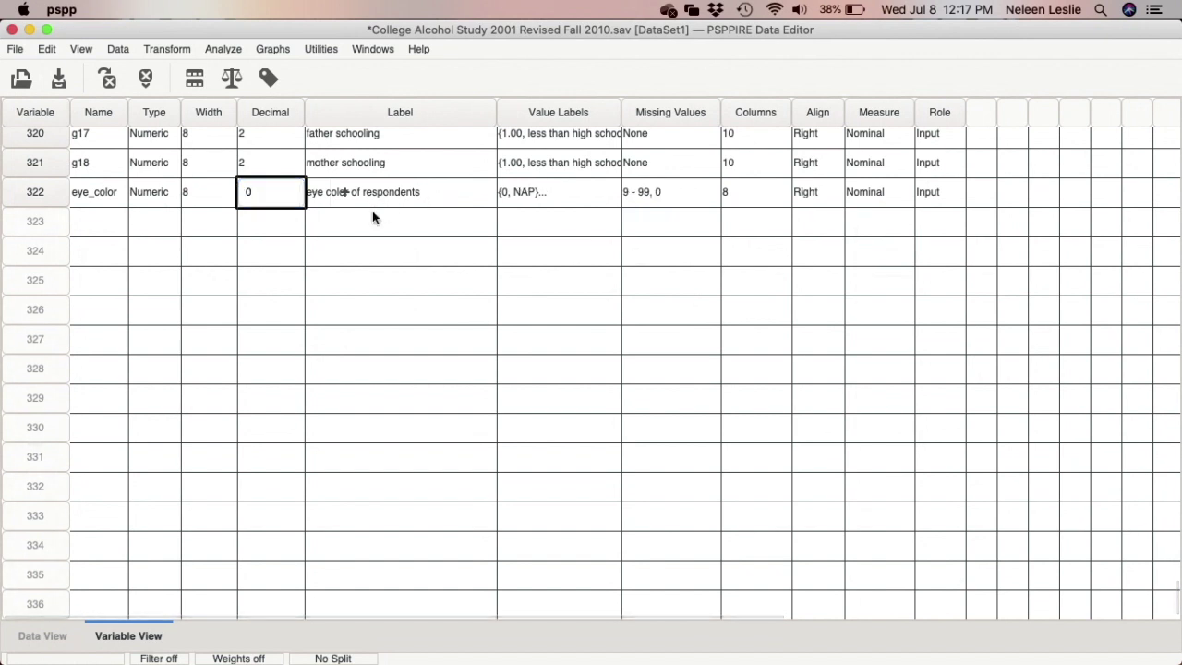
pyautogui.click(442, 187)
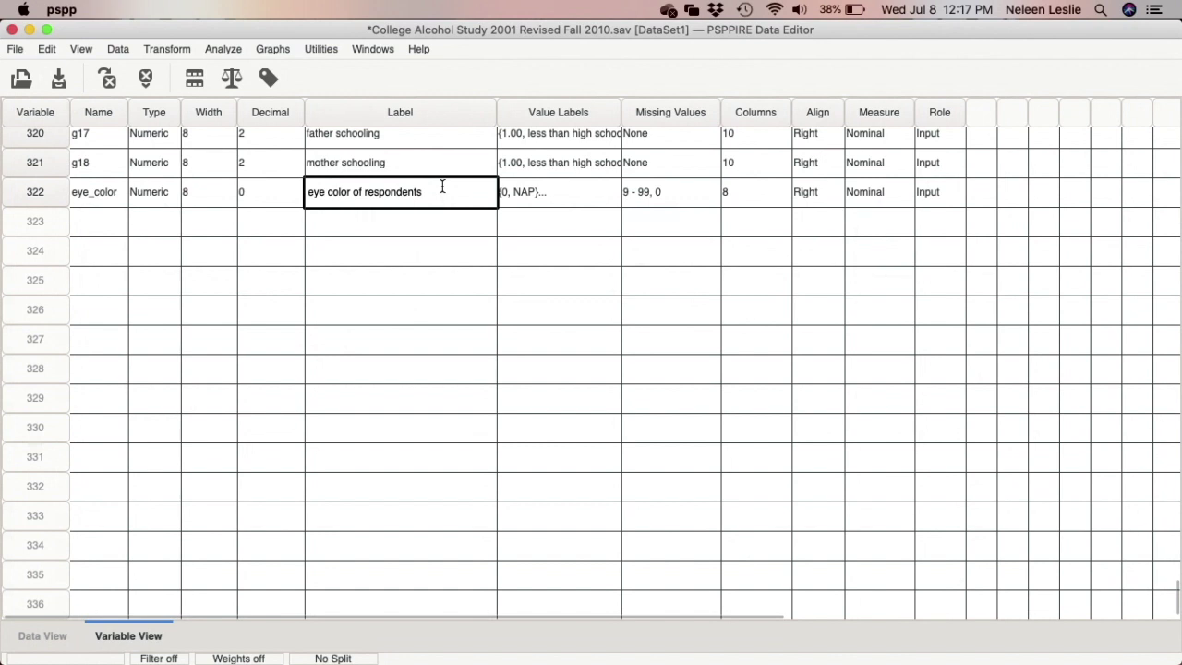
# Step: Review the value labels defined for the eye_color variable without changing them
pyautogui.click(580, 194)
pyautogui.click(579, 194)
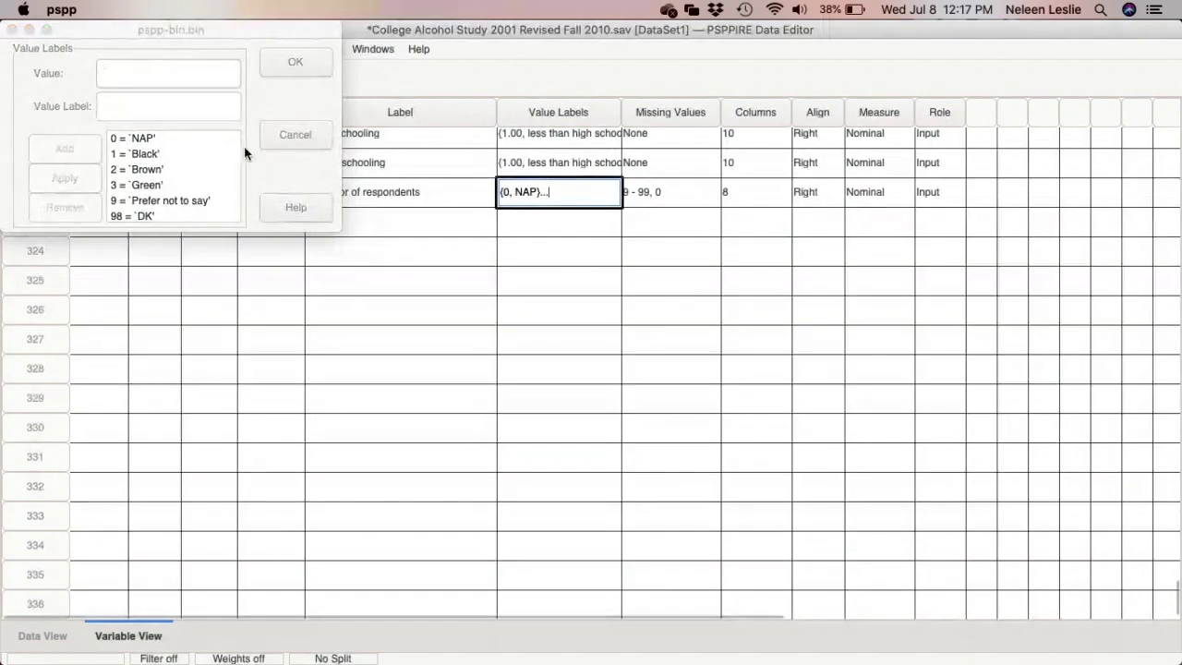
pyautogui.click(113, 74)
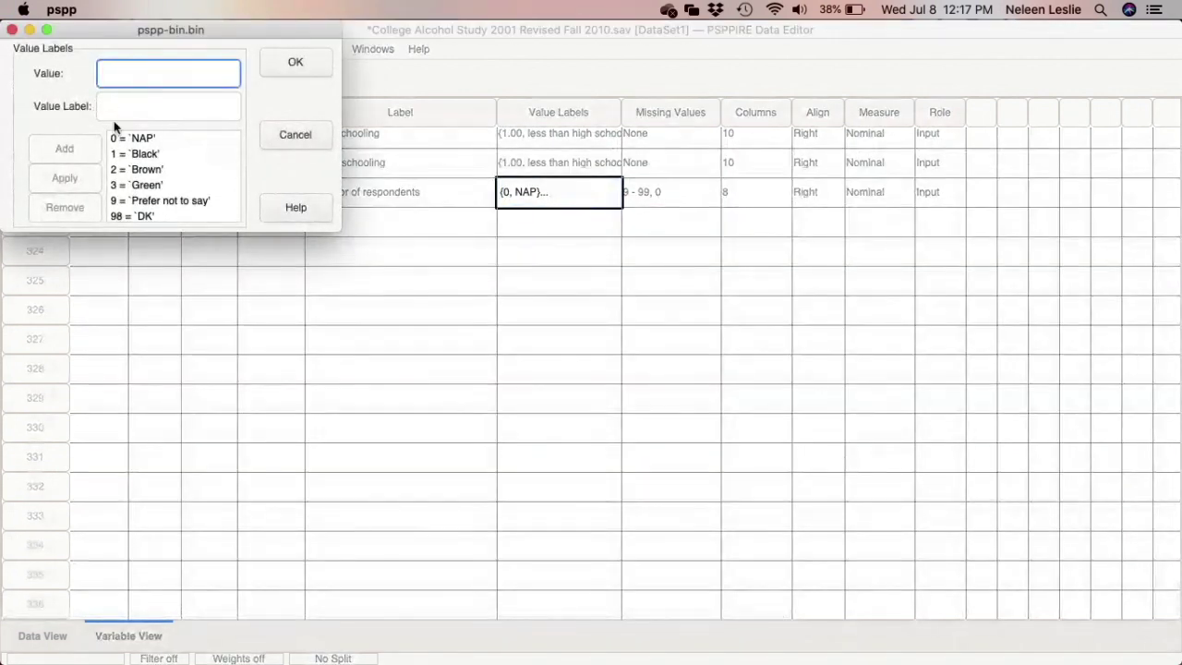
pyautogui.click(114, 106)
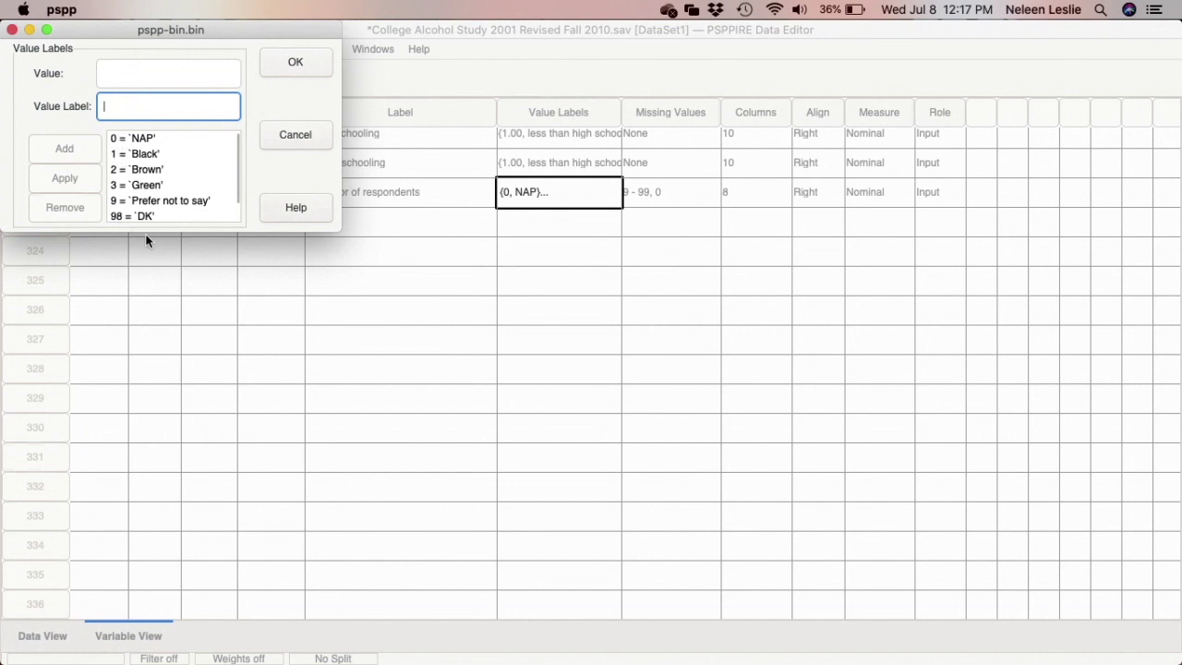
pyautogui.click(297, 64)
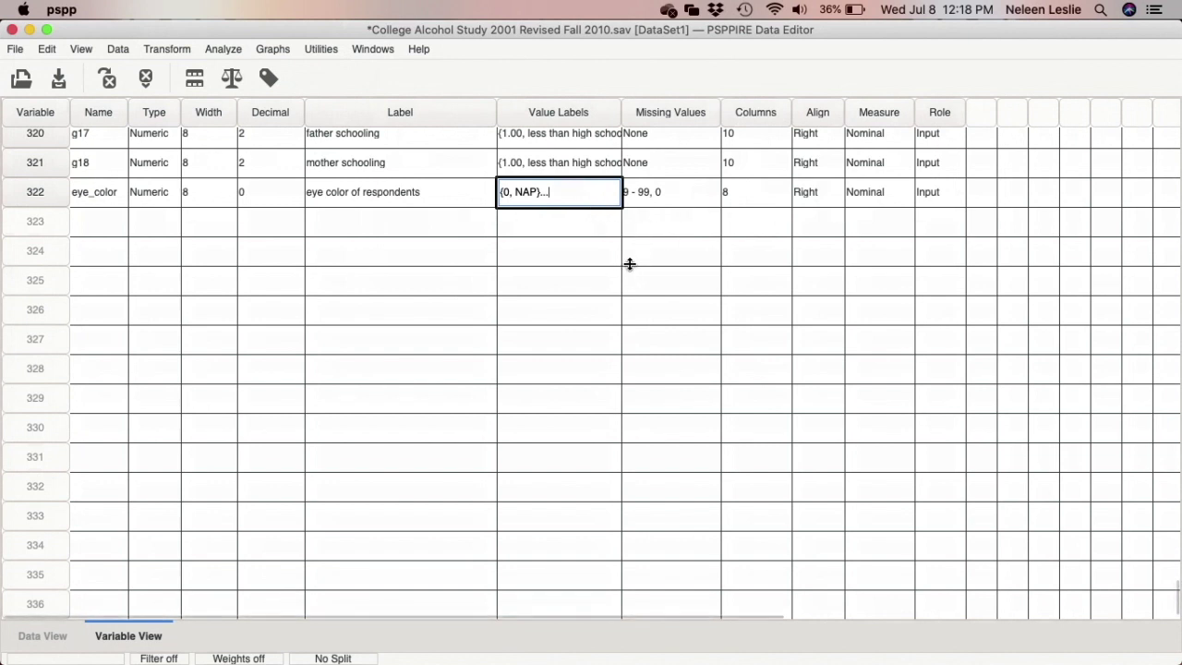
# Step: Insert a new variable directly before a1 (Age) and clear it again
pyautogui.scroll(10, 411, 325)
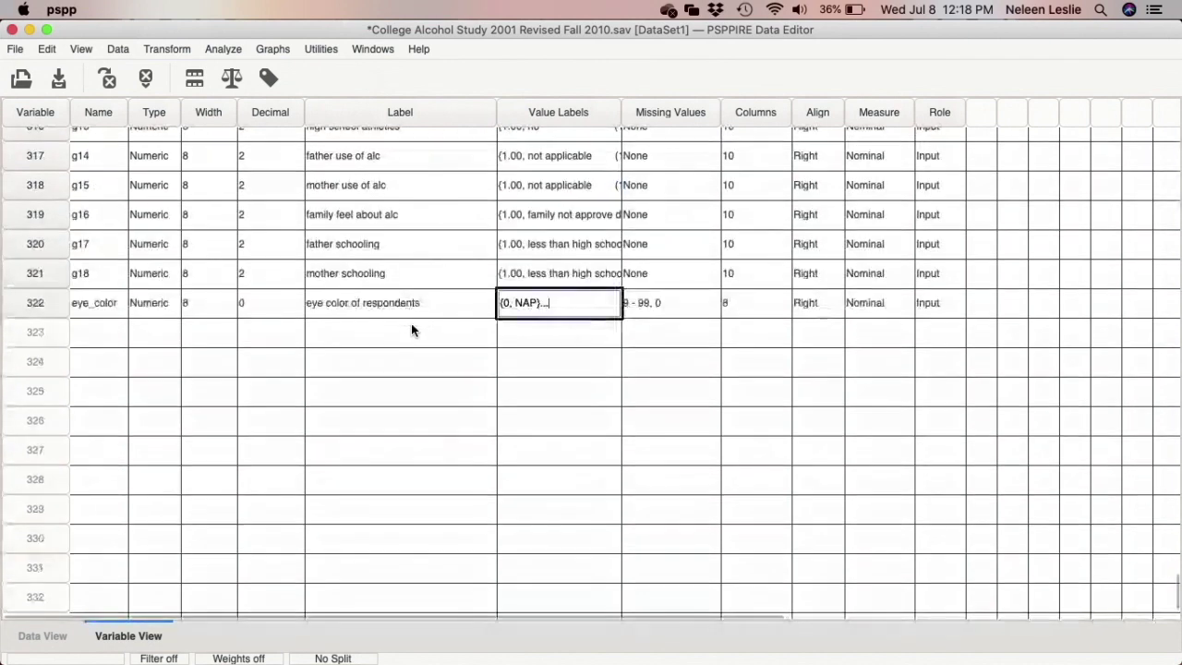
pyautogui.scroll(15, 412, 329)
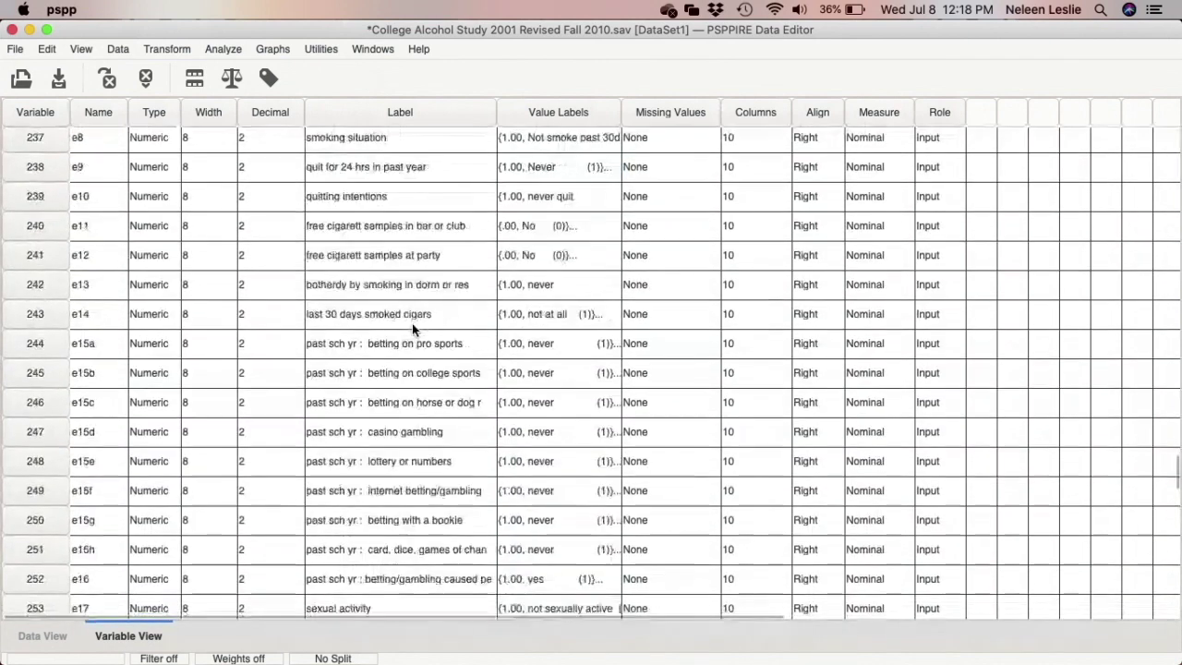
pyautogui.scroll(5, 412, 330)
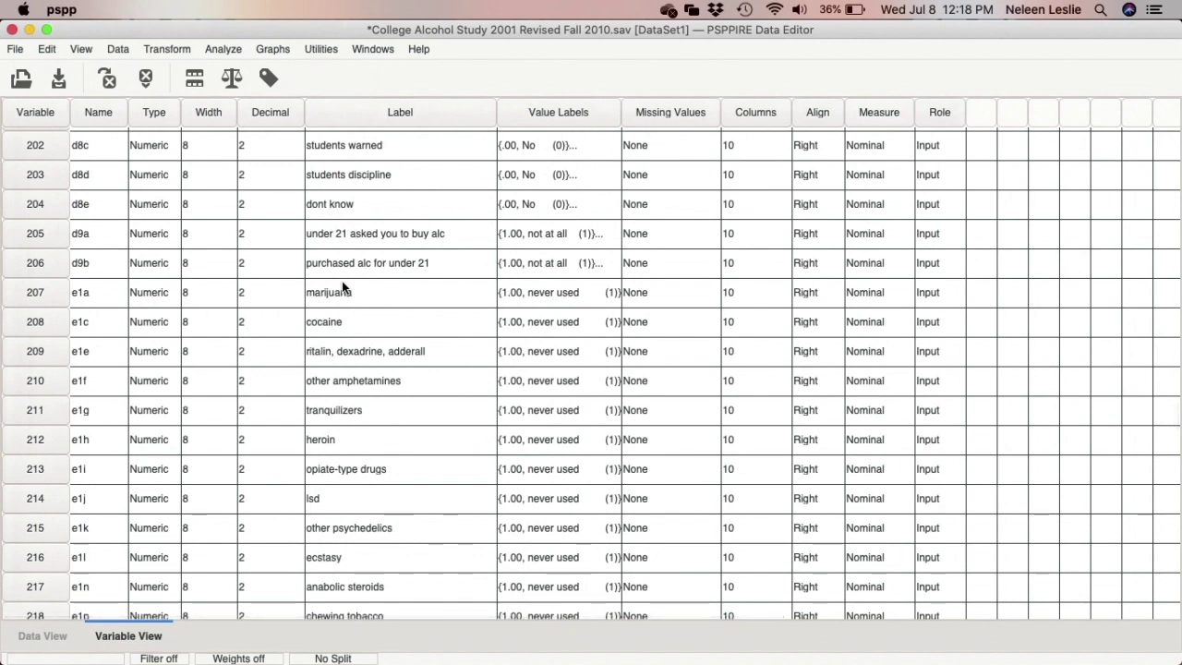
pyautogui.scroll(20, 900, 217)
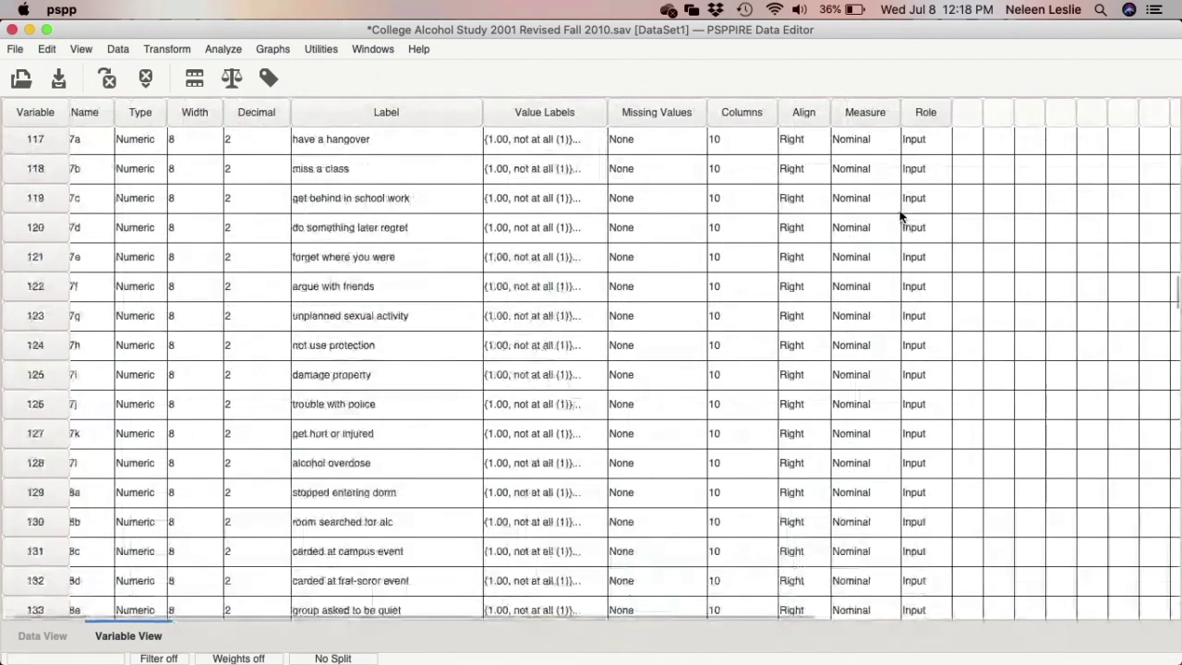
pyautogui.scroll(20, 901, 217)
pyautogui.hscroll(2, 901, 217)
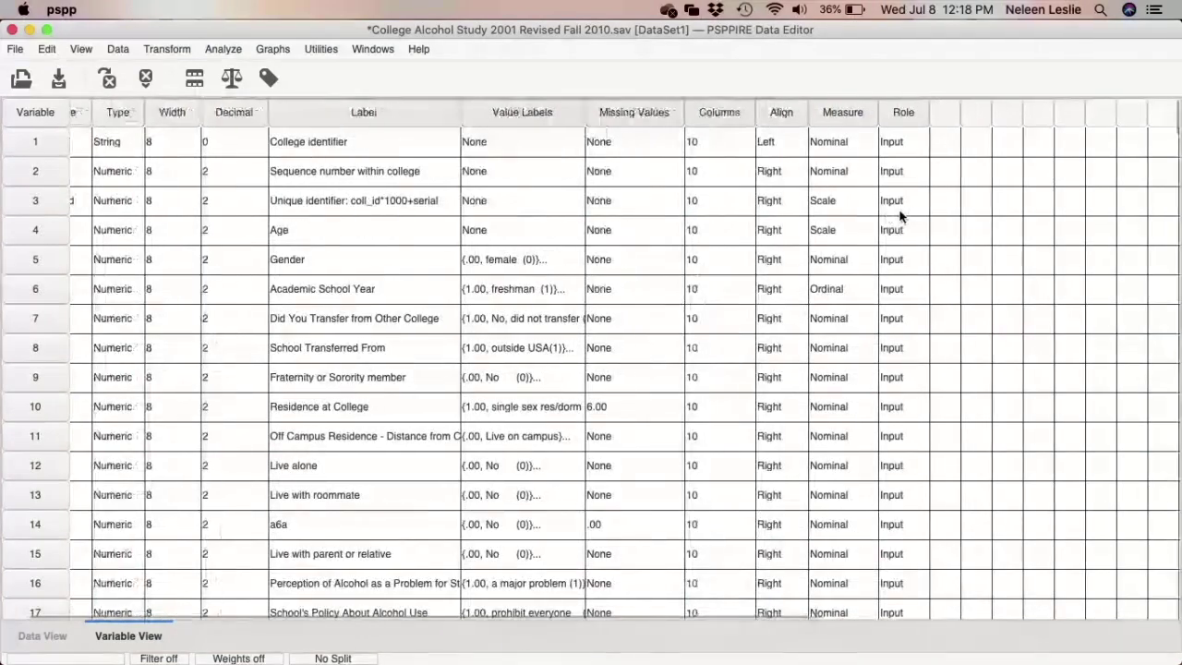
pyautogui.hscroll(-2, 900, 217)
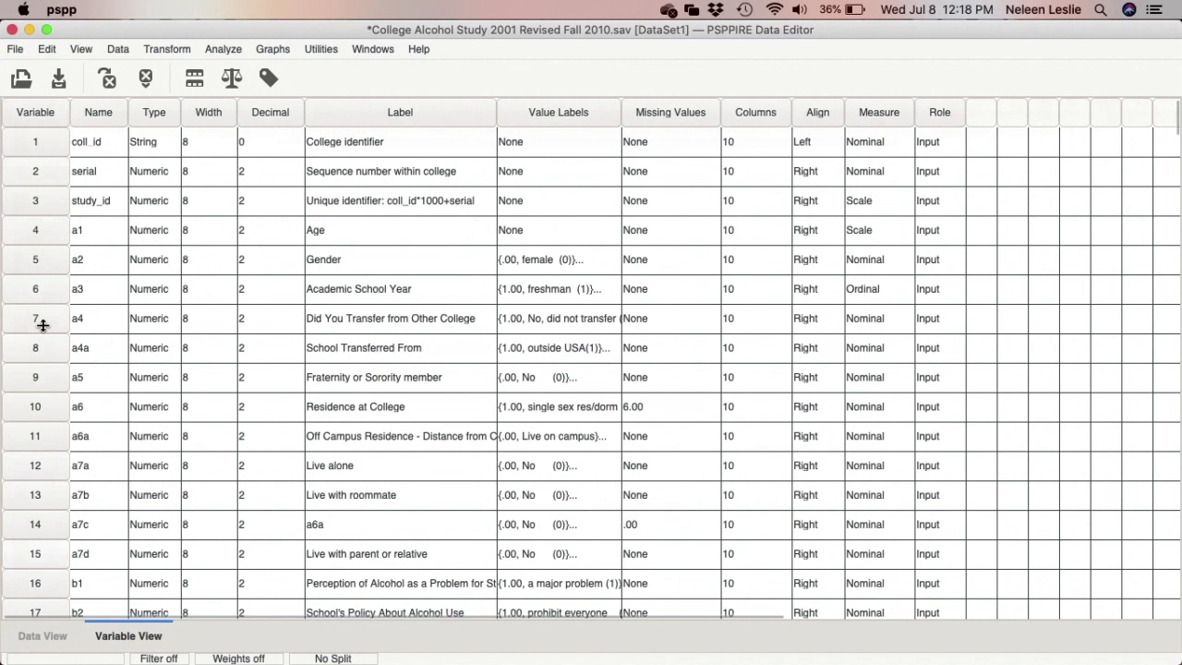
pyautogui.click(37, 237)
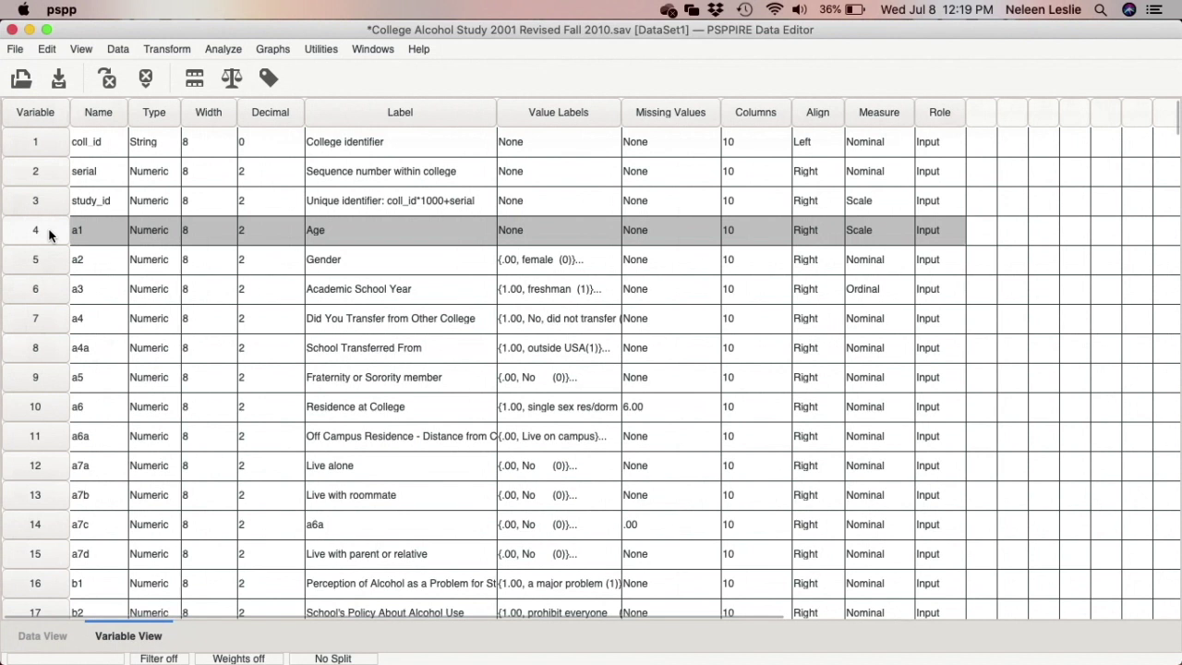
pyautogui.rightClick(49, 234)
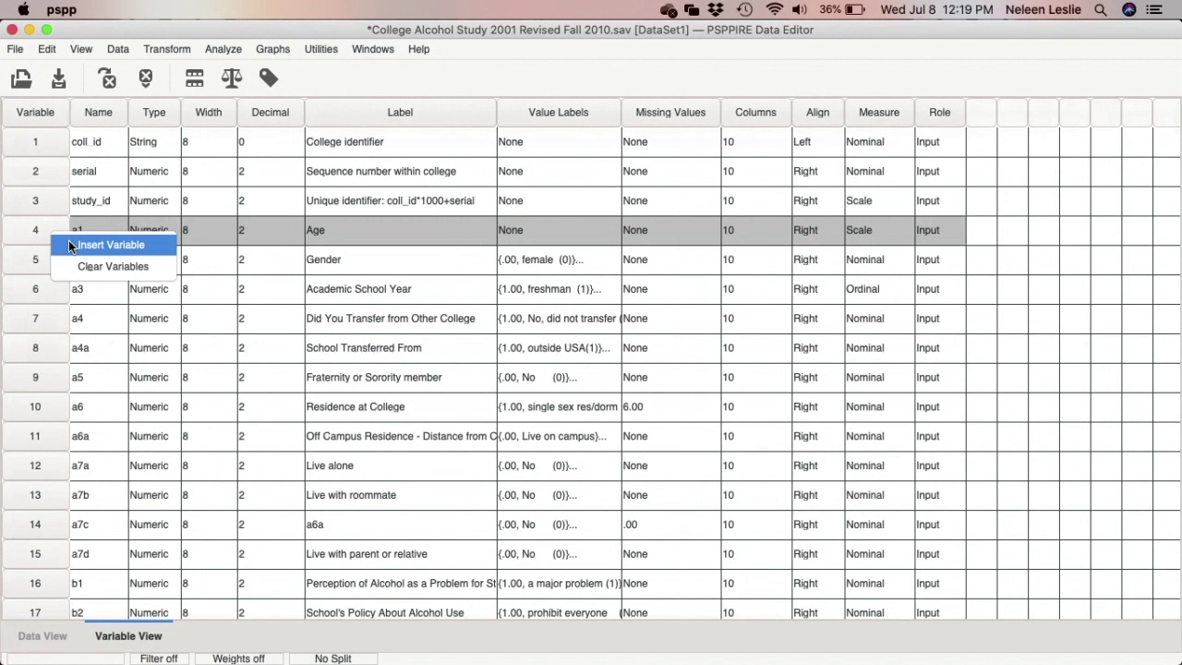
pyautogui.click(68, 244)
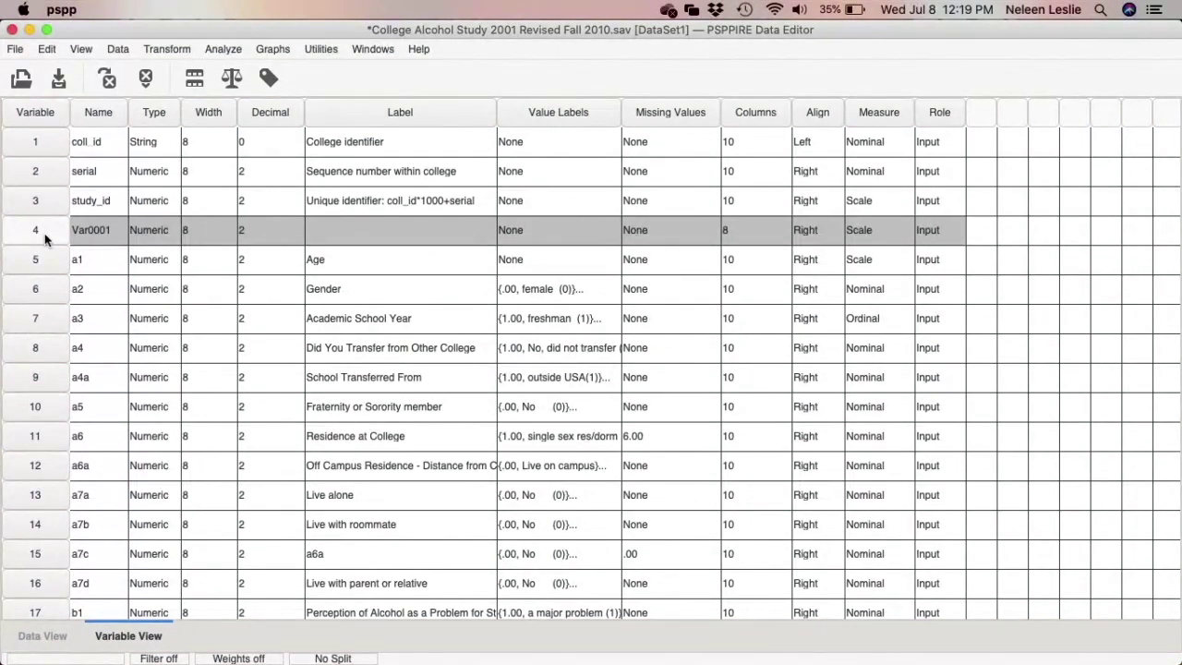
pyautogui.rightClick(45, 236)
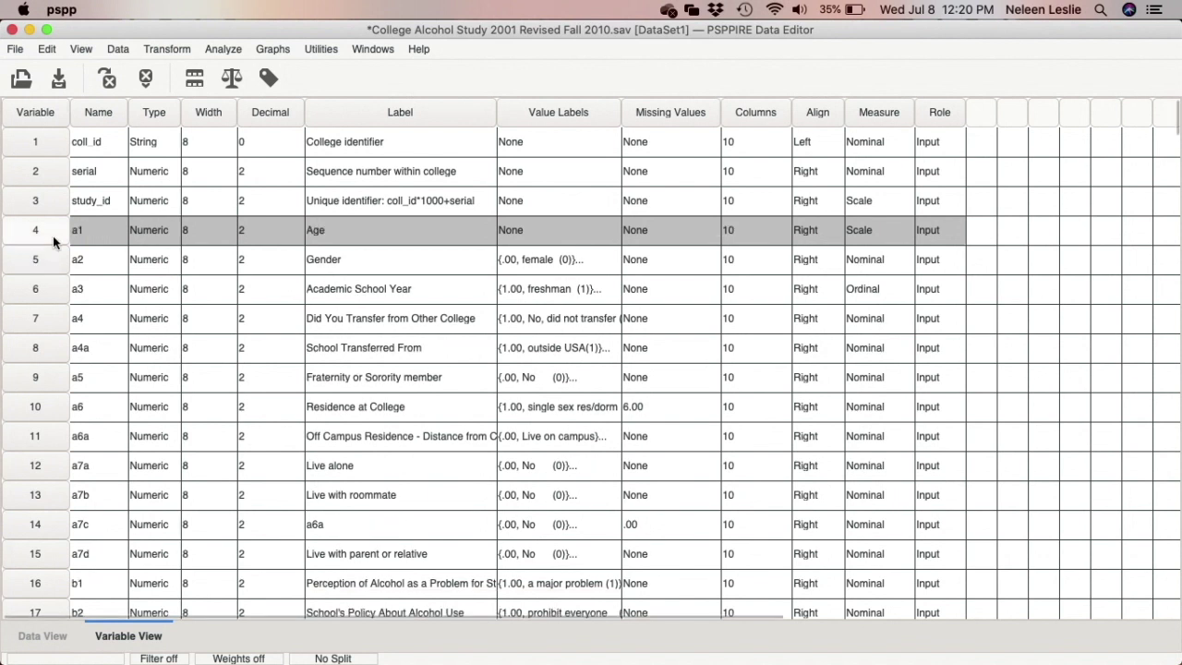
# Step: Insert another blank variable in row 4, before a1, and remove it with Clear Variables
pyautogui.click(48, 49)
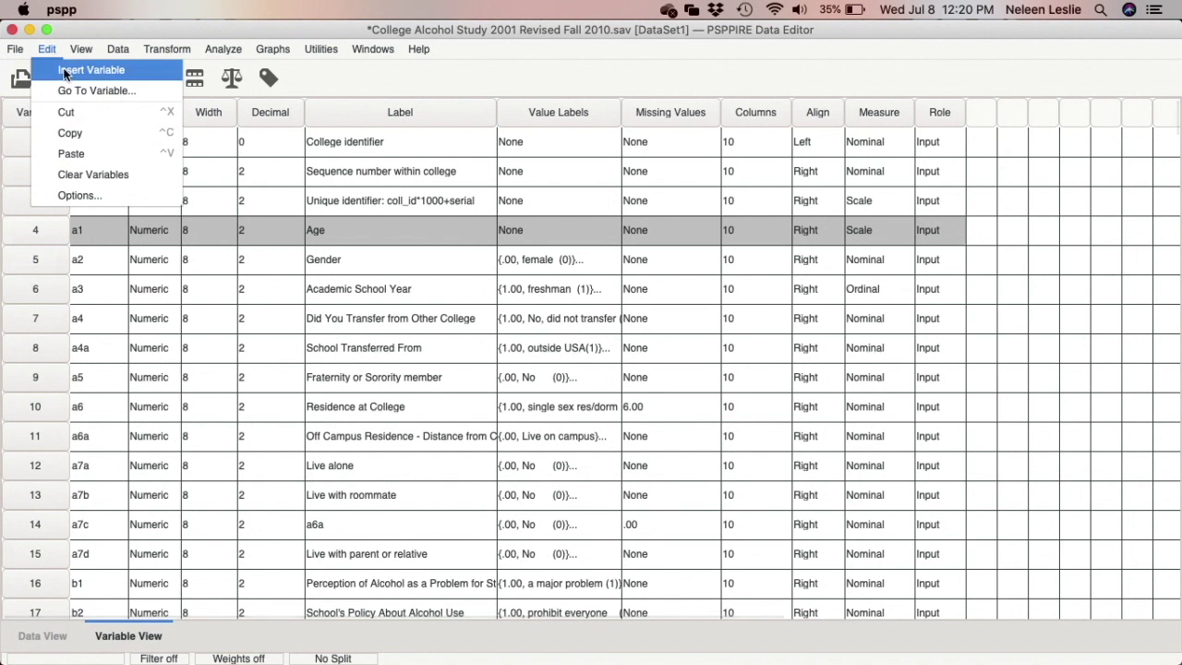
pyautogui.click(26, 301)
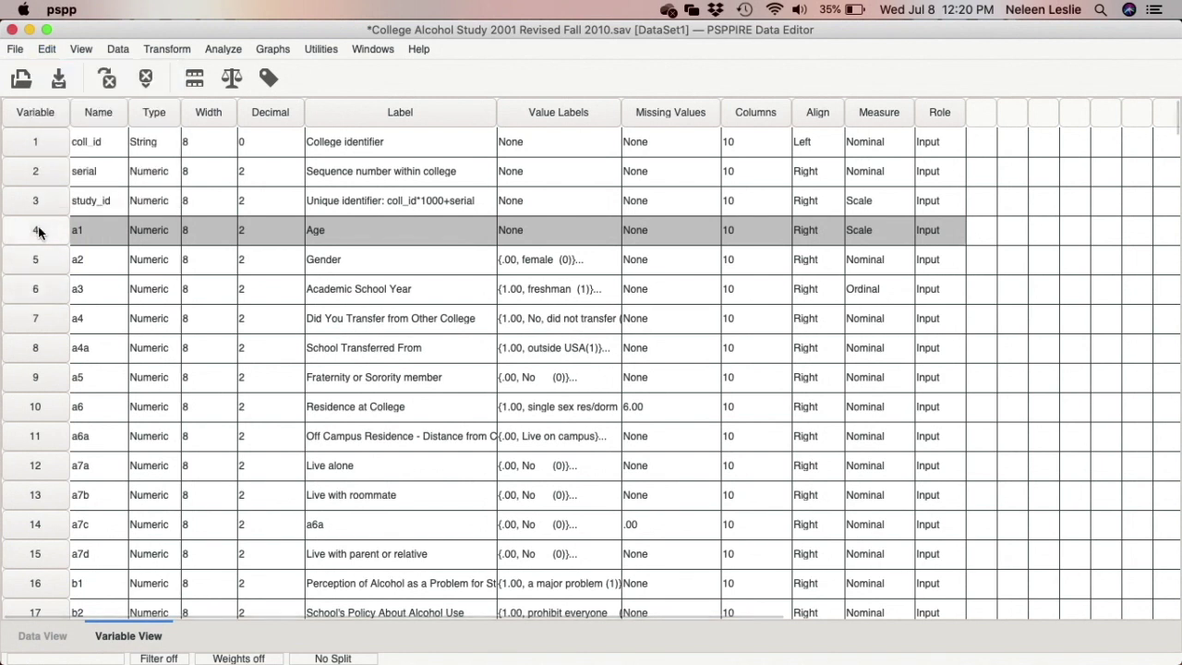
pyautogui.click(47, 48)
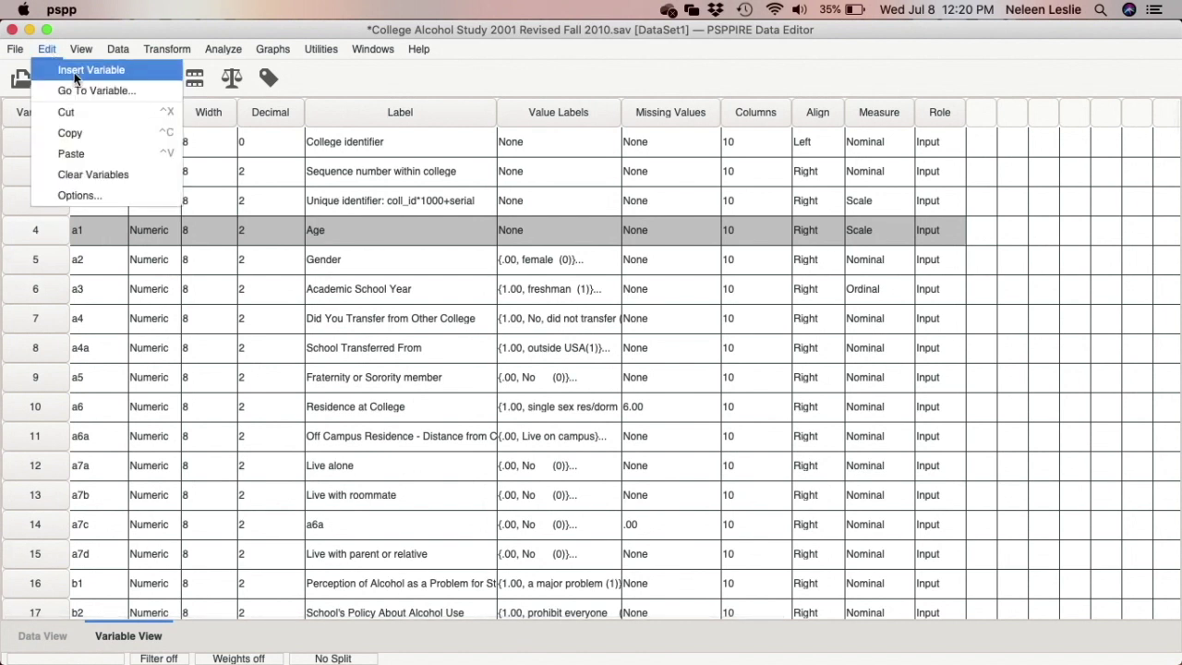
pyautogui.click(74, 72)
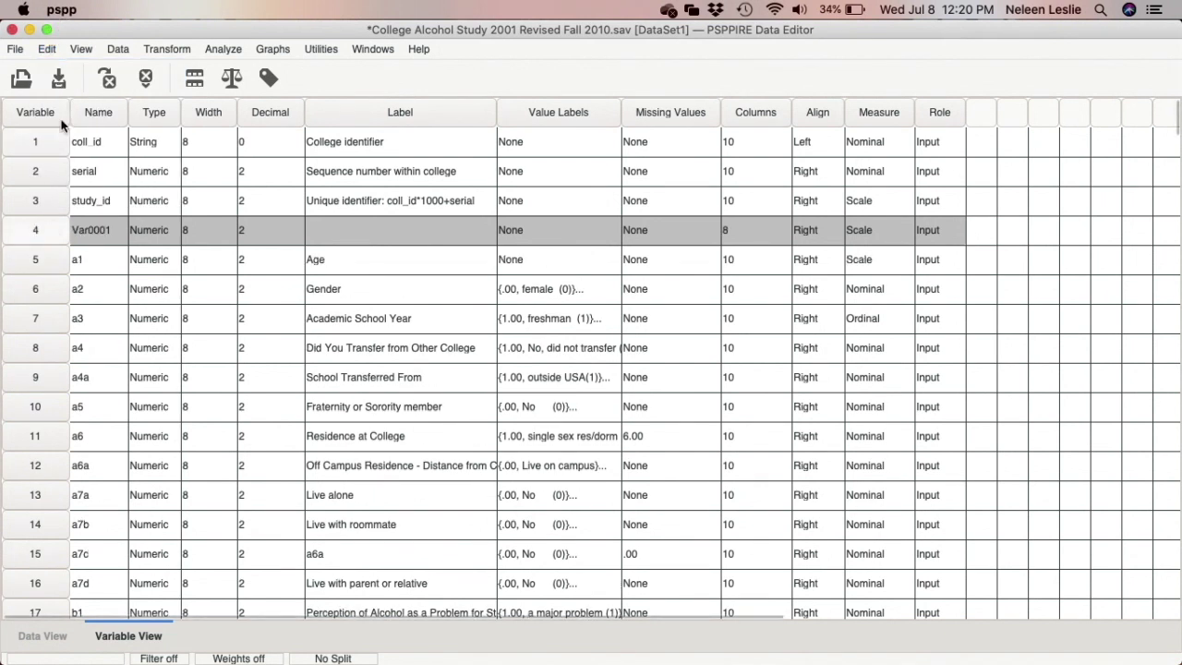
pyautogui.click(48, 52)
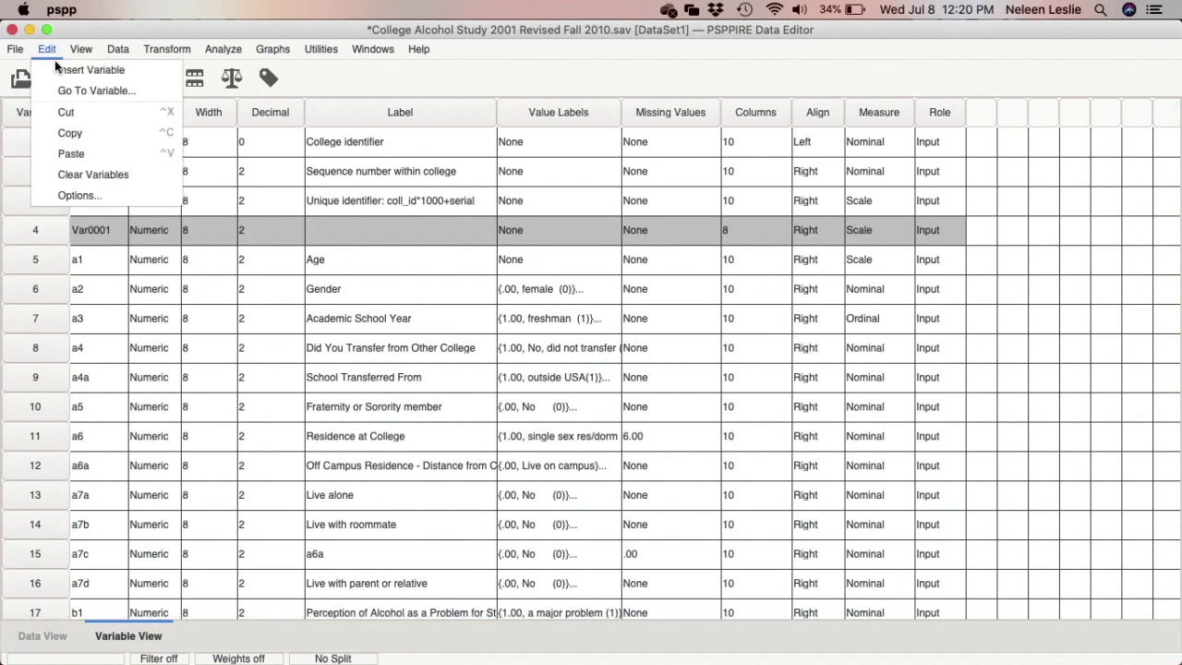
pyautogui.click(87, 176)
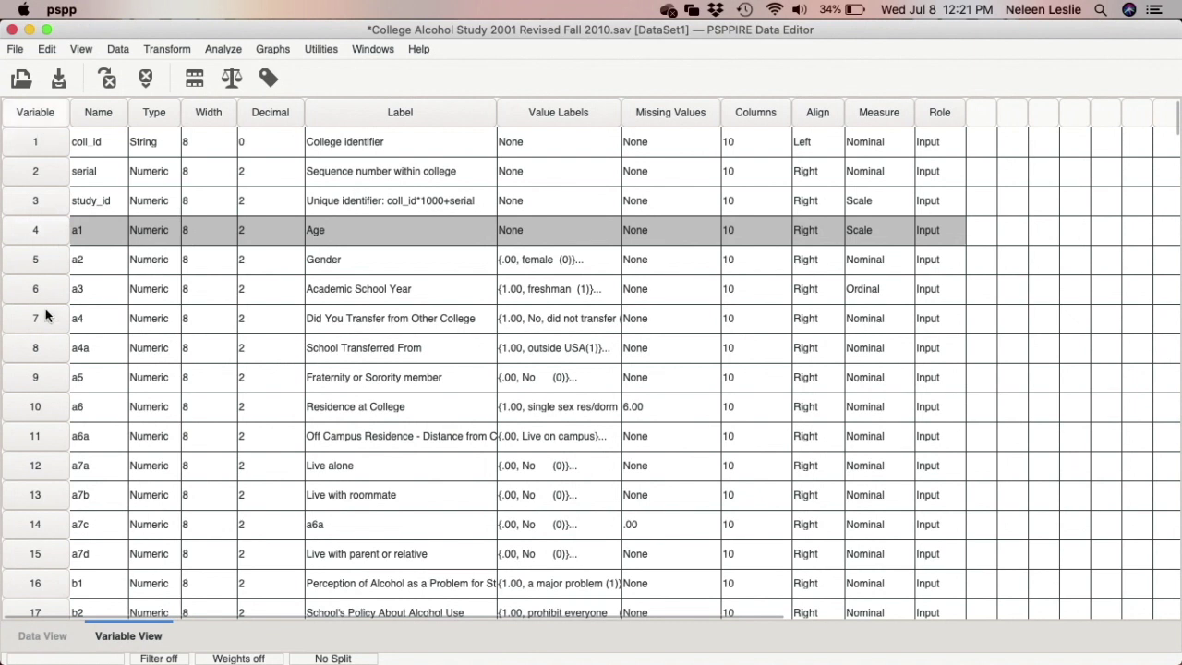
# Step: Use Go To Variable to locate b1, the perception of alcohol as a problem, and select its row
pyautogui.click(37, 45)
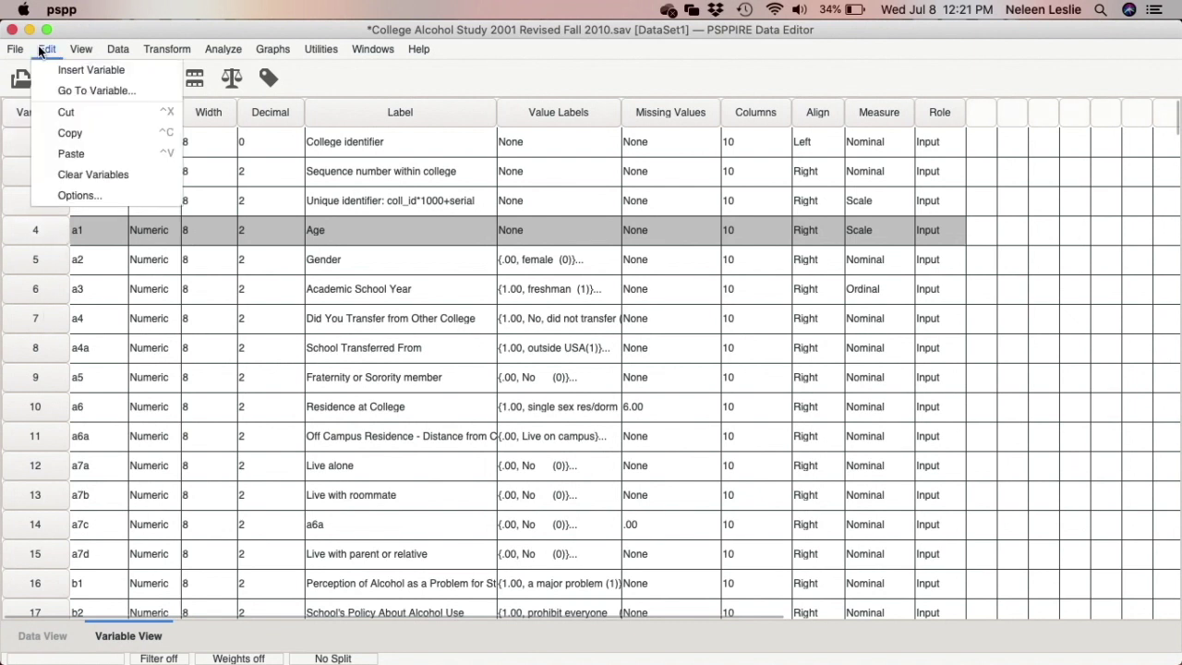
pyautogui.click(78, 92)
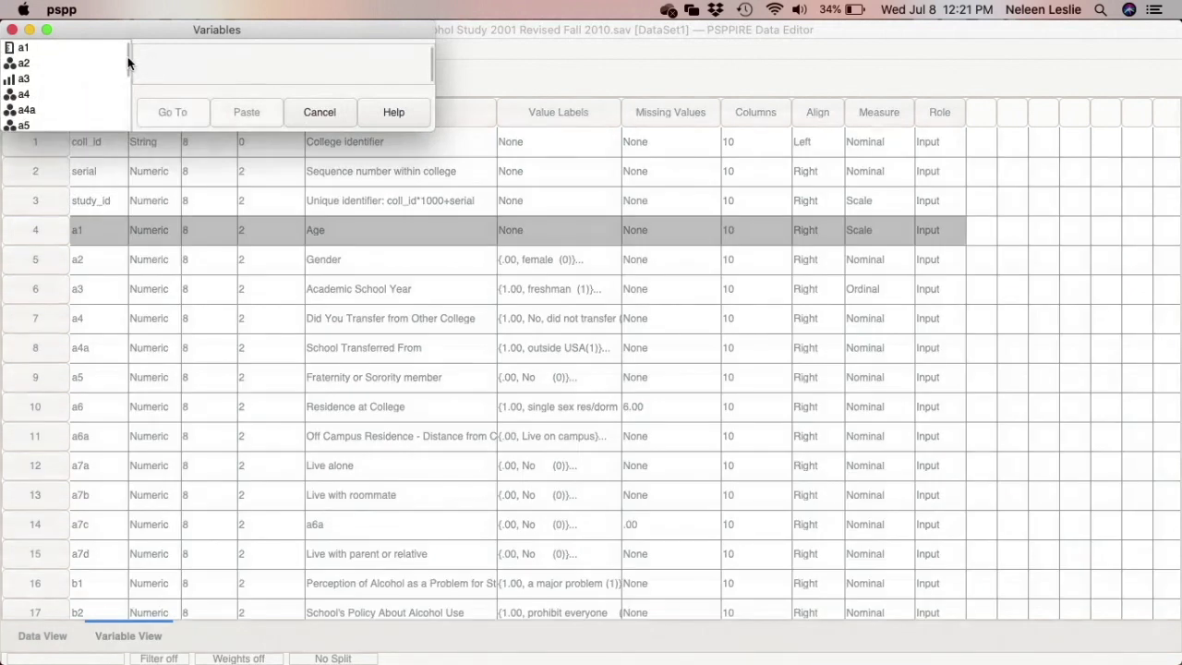
pyautogui.click(26, 96)
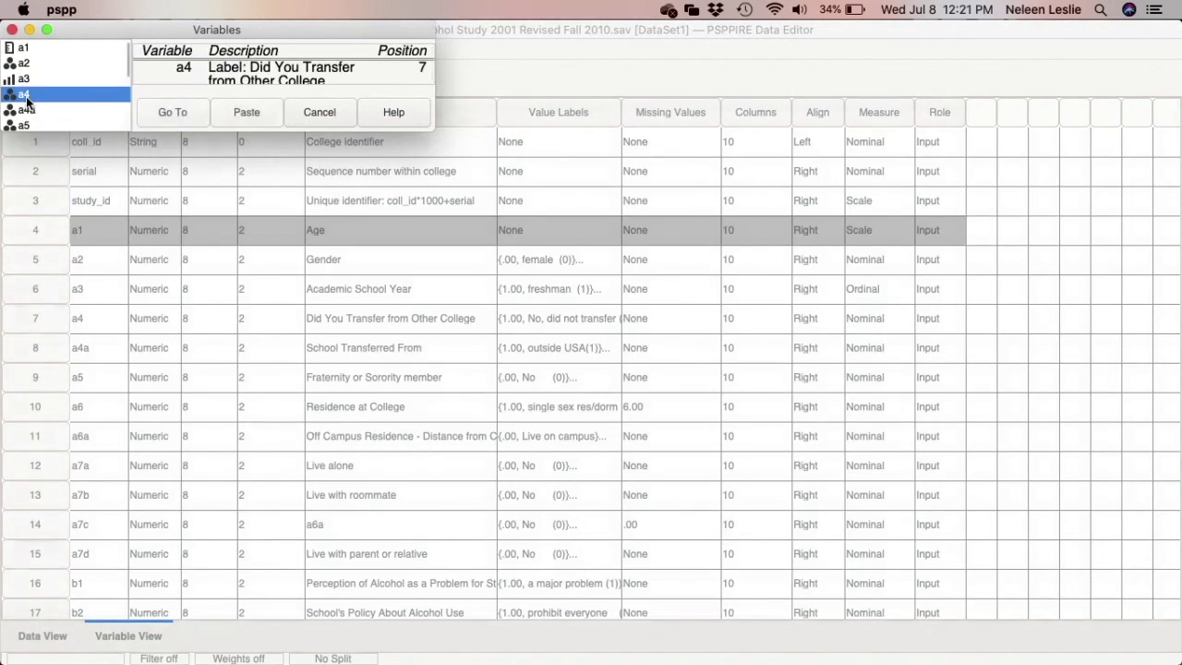
pyautogui.scroll(-1, 27, 118)
pyautogui.scroll(-3, 28, 118)
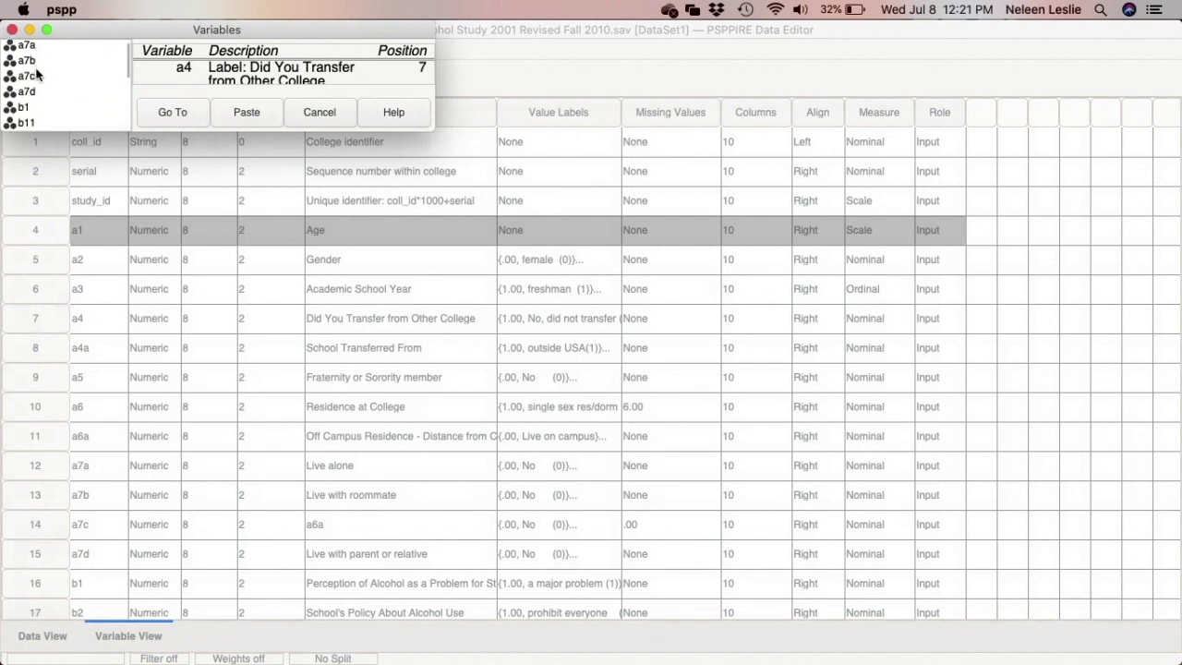
pyautogui.click(34, 107)
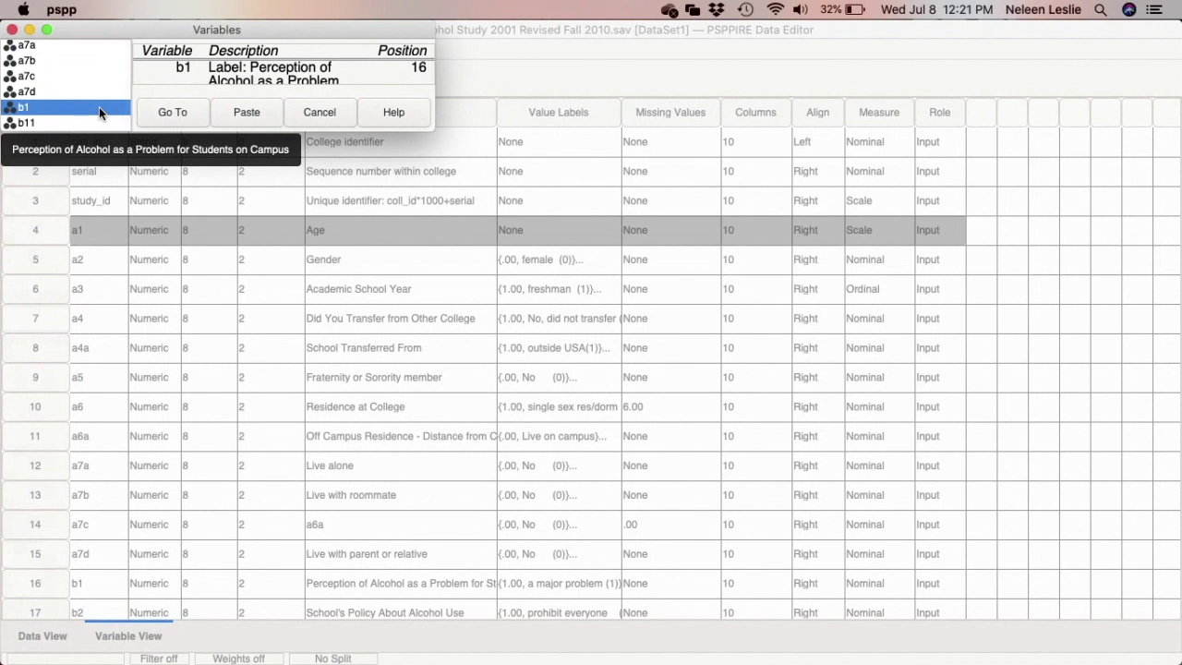
pyautogui.click(171, 115)
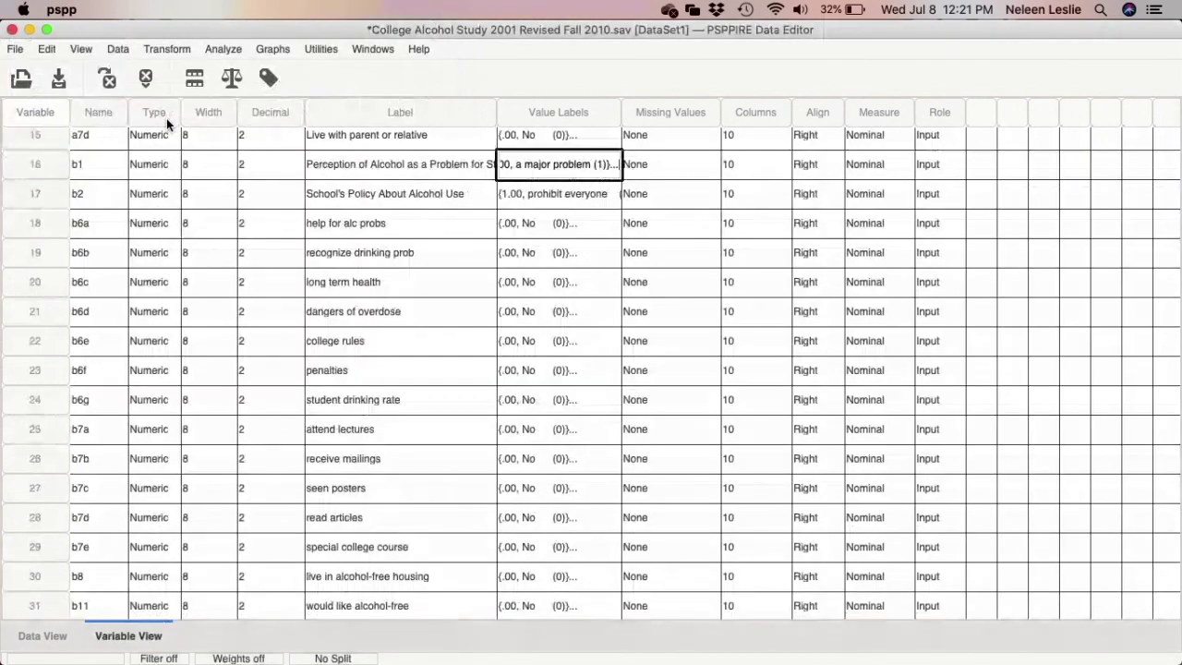
pyautogui.click(14, 171)
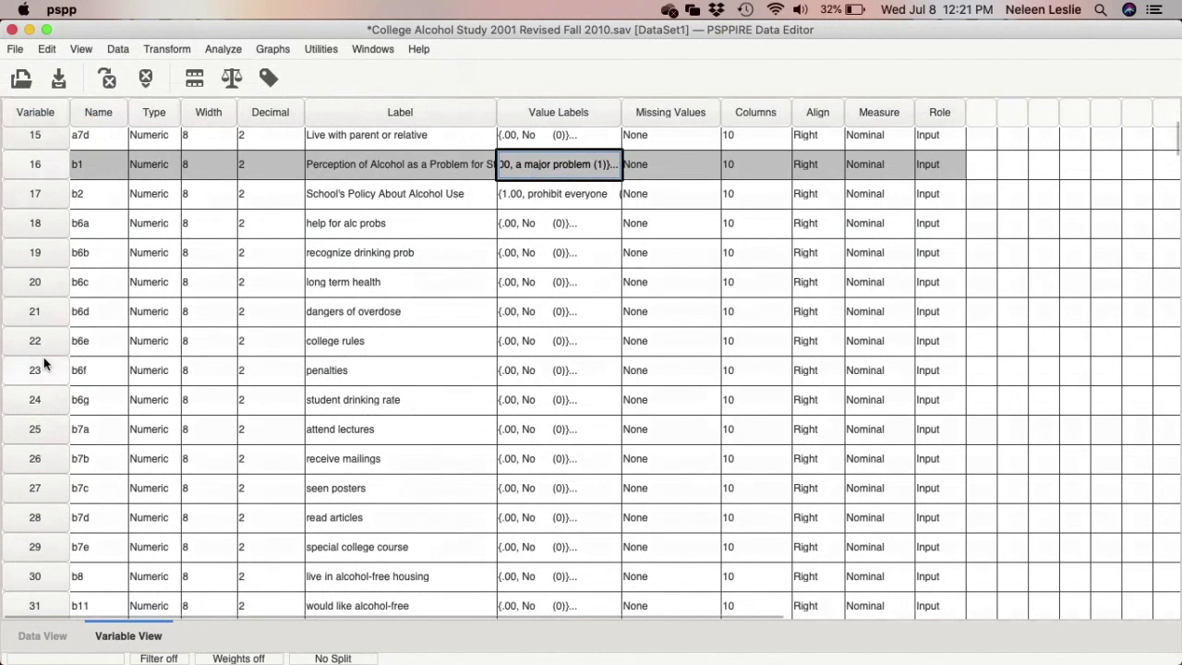
# Step: Show the case data of the dataset and check which editing commands are available for cases
pyautogui.click(54, 47)
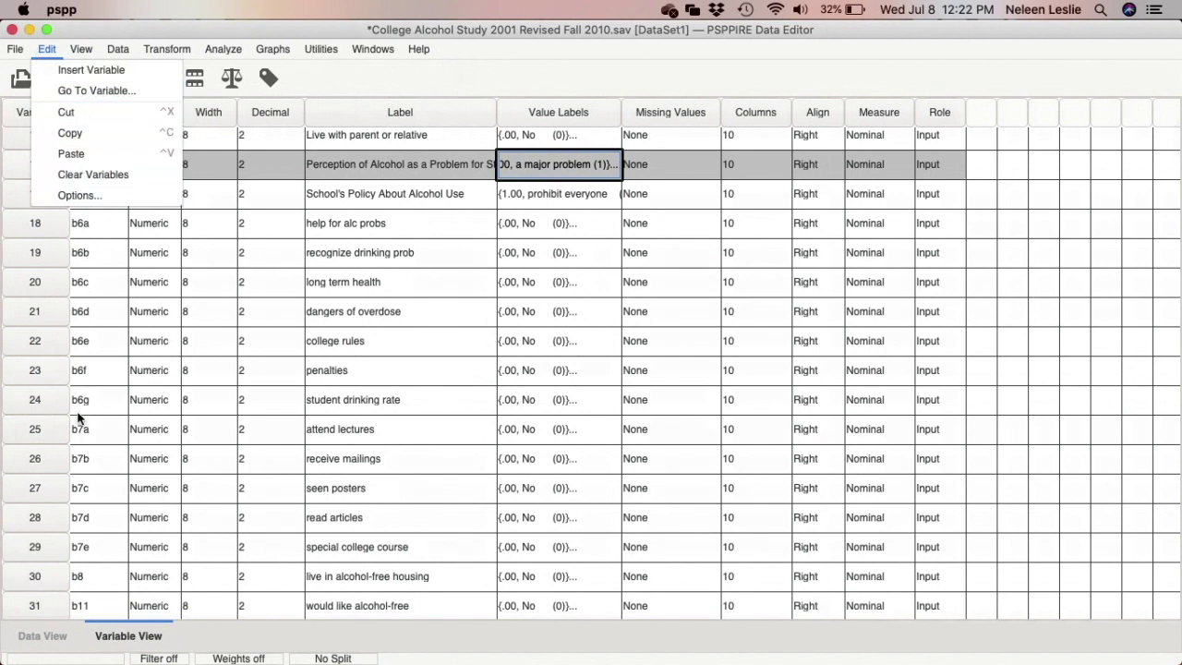
pyautogui.click(34, 644)
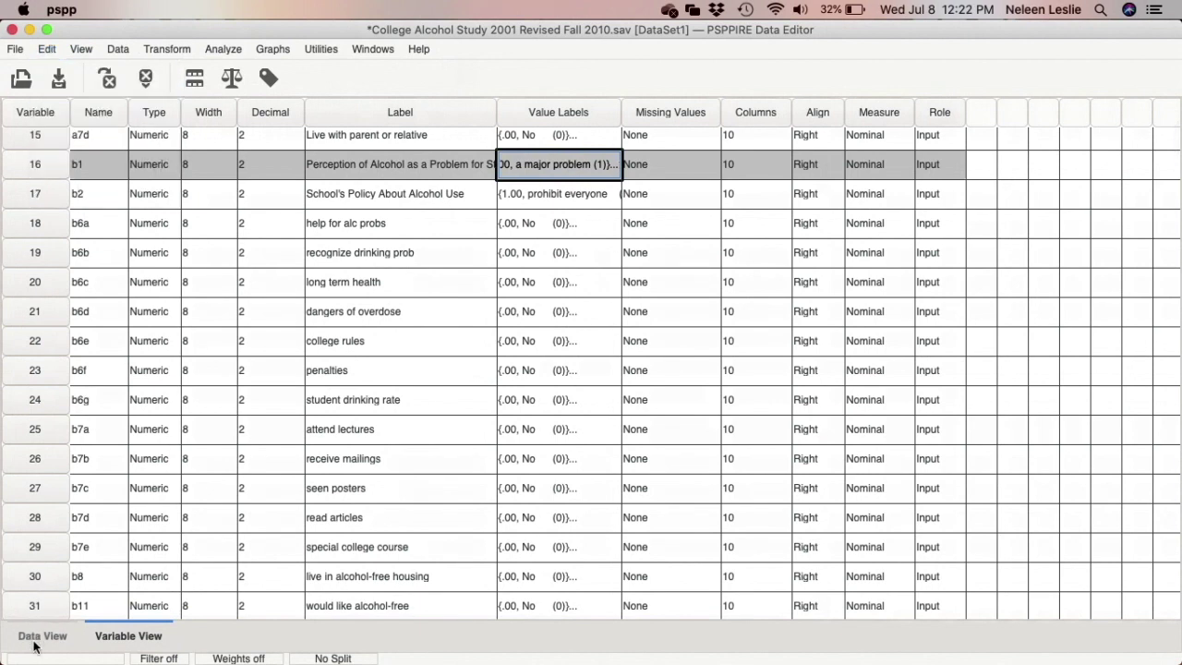
pyautogui.click(34, 645)
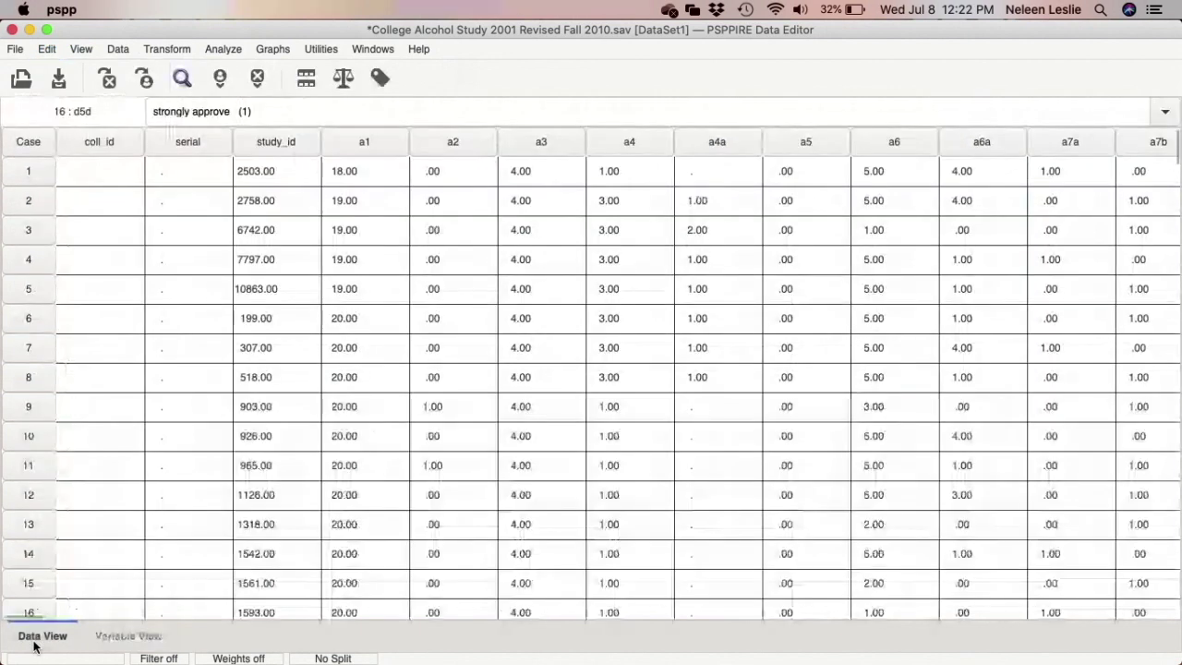
pyautogui.click(48, 51)
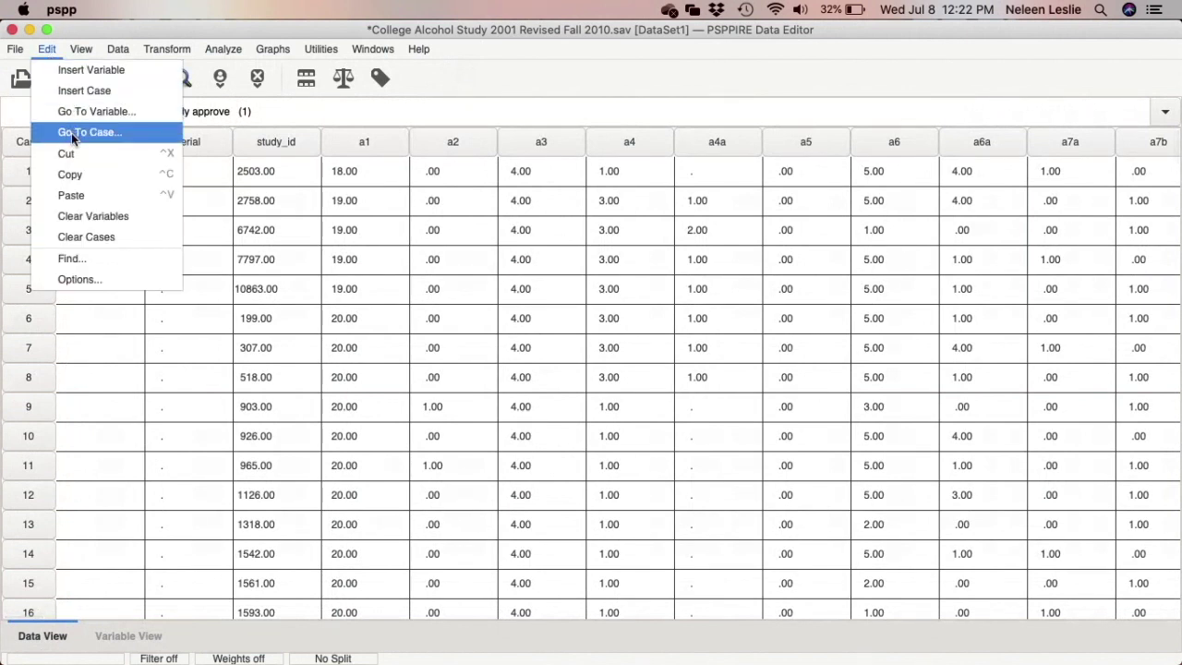
pyautogui.click(261, 378)
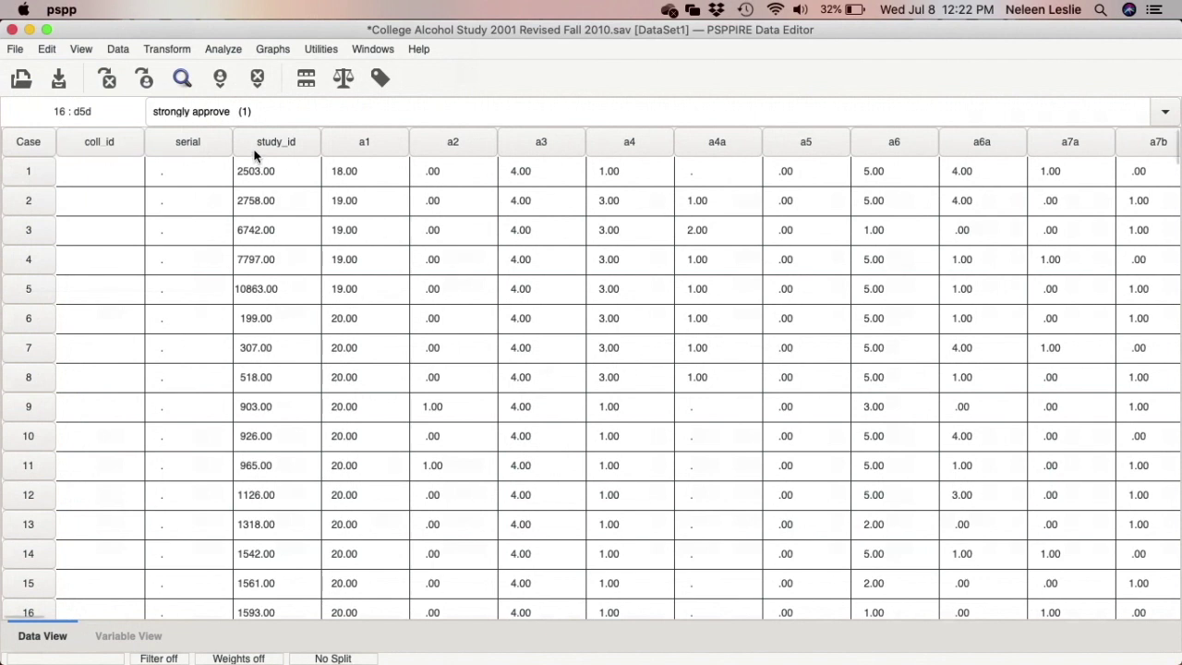
# Step: Insert a new variable directly before a3 in the case data and remove it with Clear Variables
pyautogui.click(352, 152)
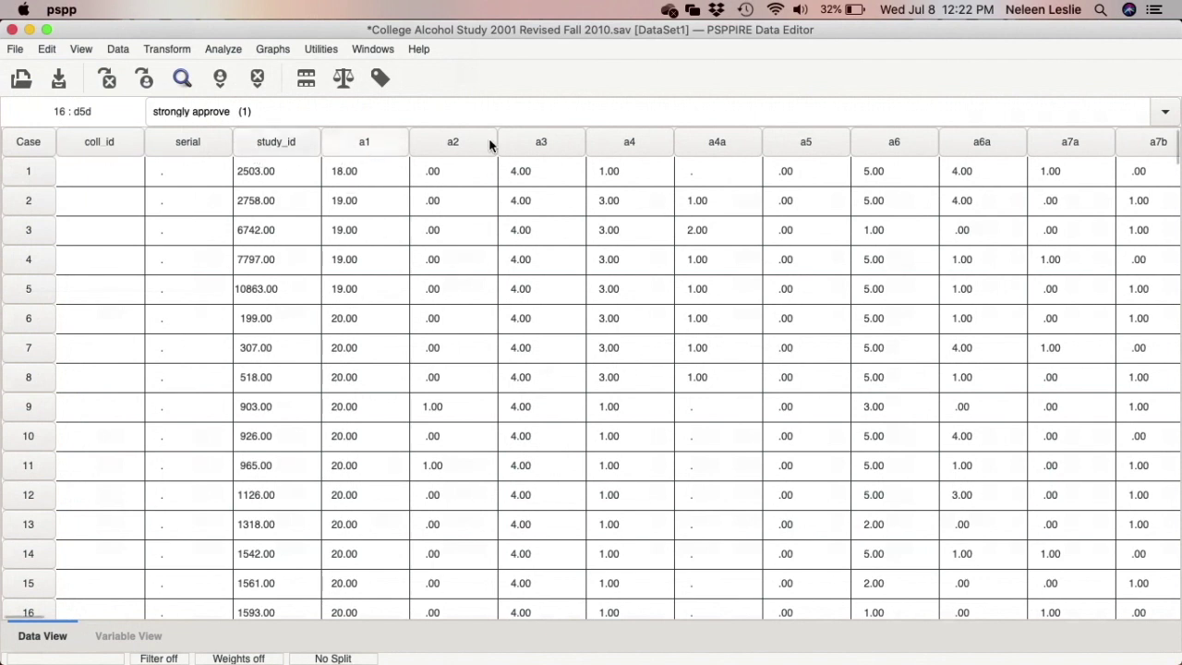
pyautogui.click(528, 146)
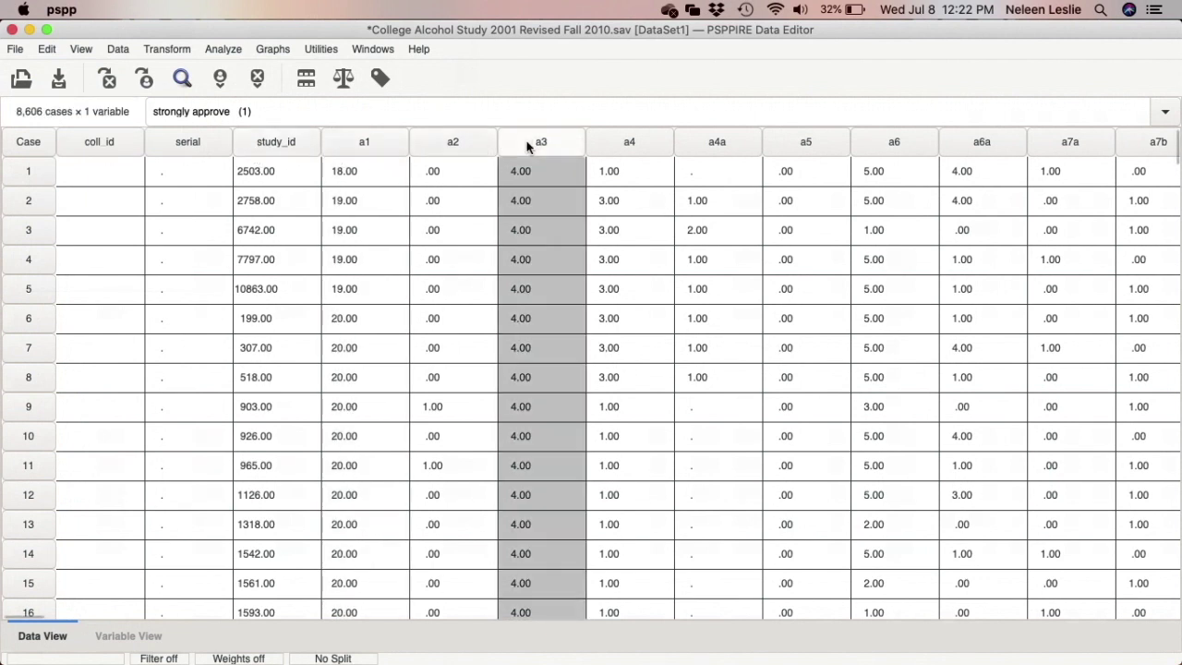
pyautogui.click(47, 49)
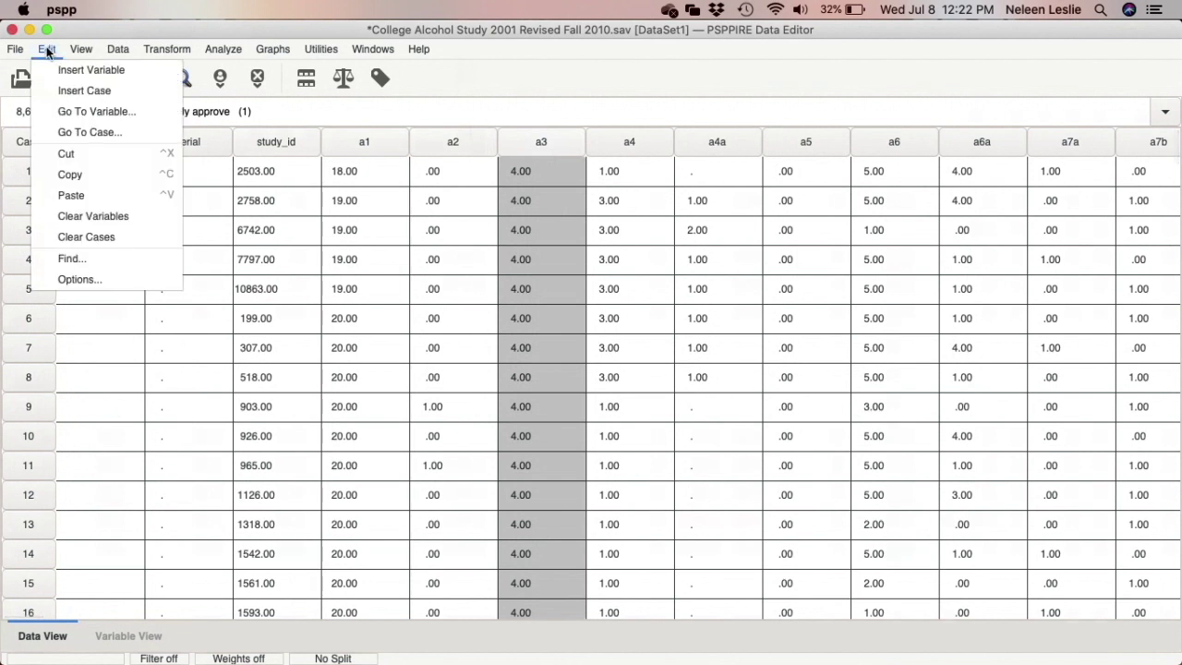
pyautogui.click(66, 65)
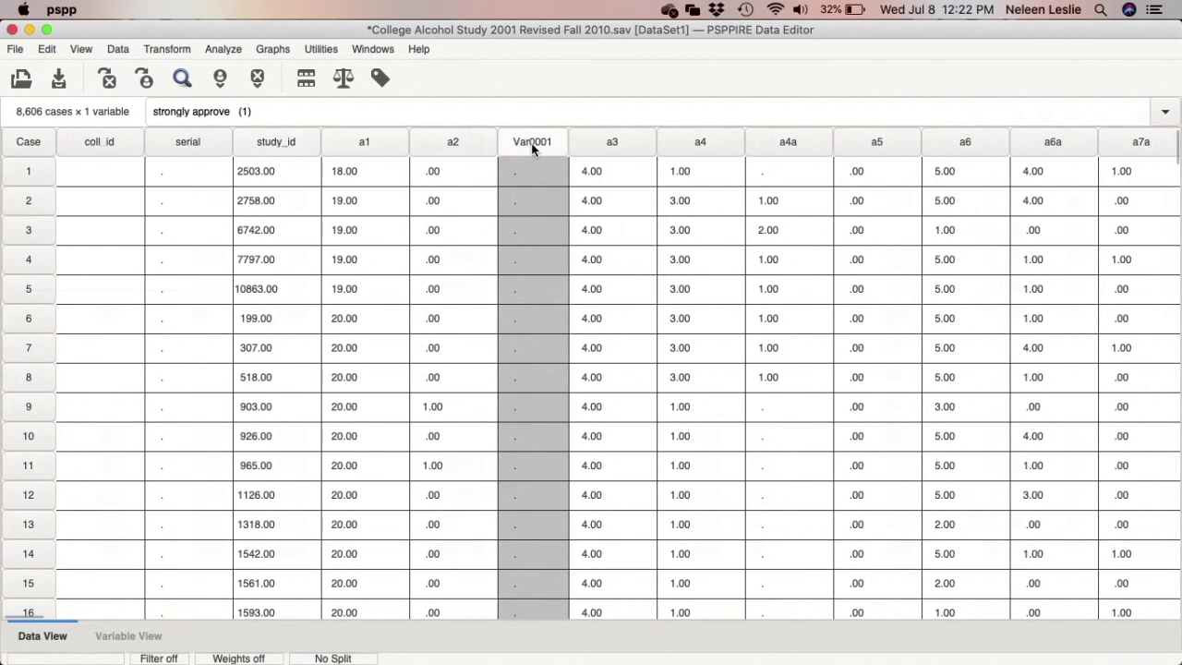
pyautogui.click(49, 52)
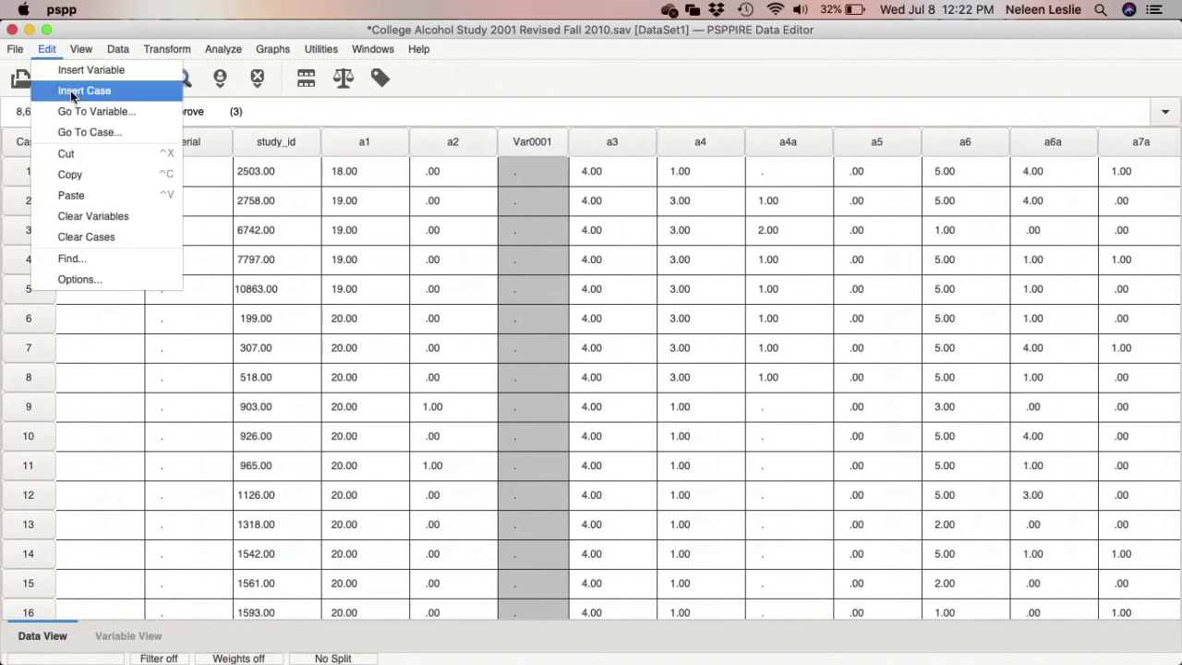
pyautogui.click(86, 218)
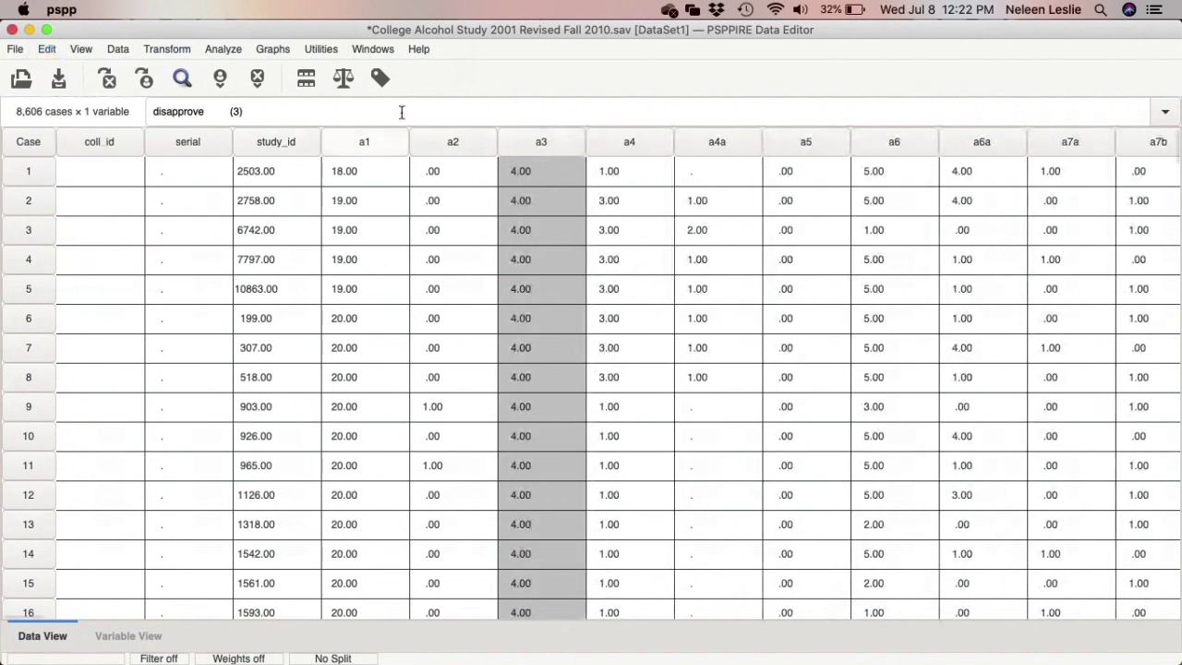
# Step: Insert a blank case at row 6 from the case's own commands and clear it again
pyautogui.click(17, 325)
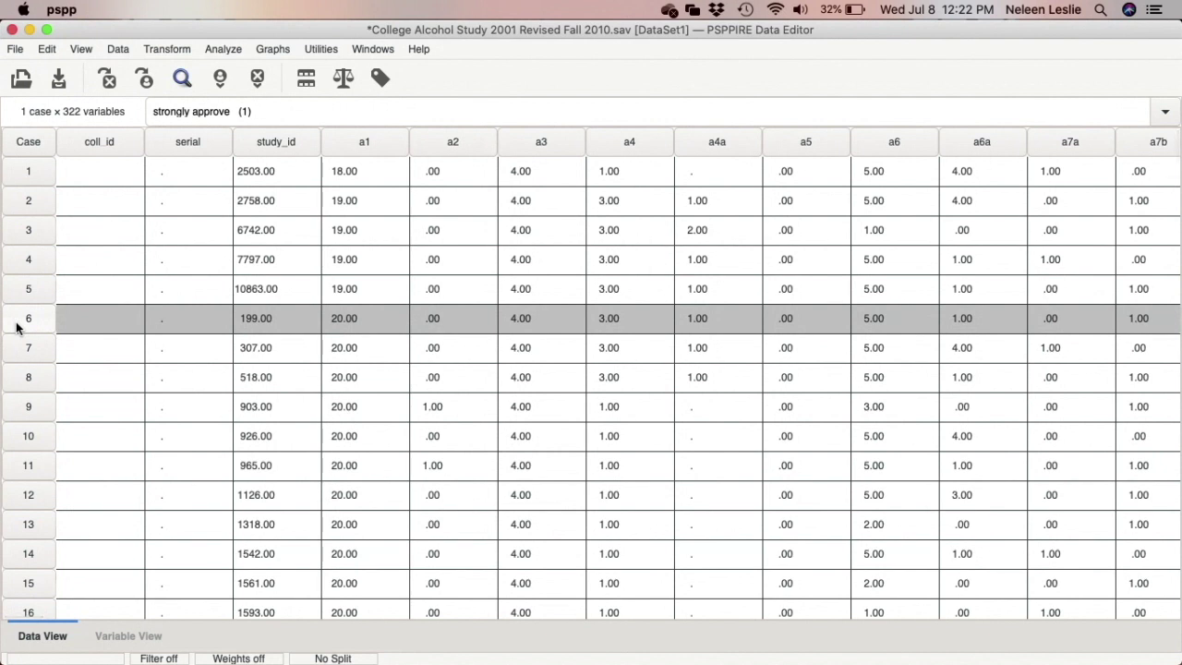
pyautogui.rightClick(16, 325)
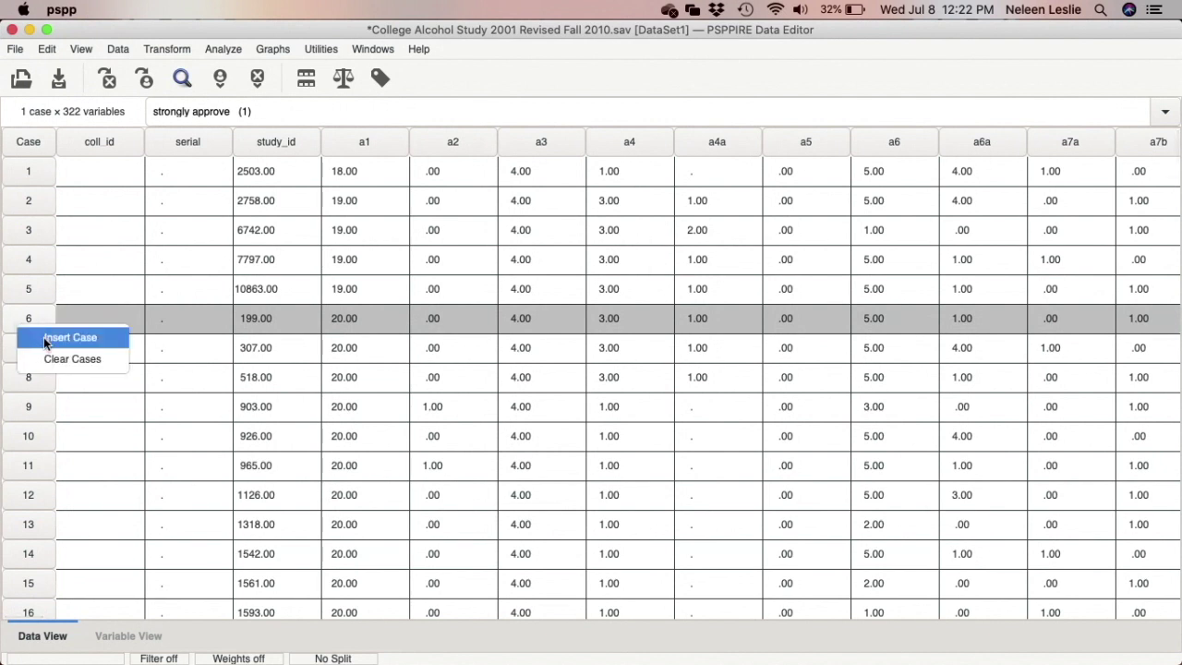
pyautogui.click(44, 340)
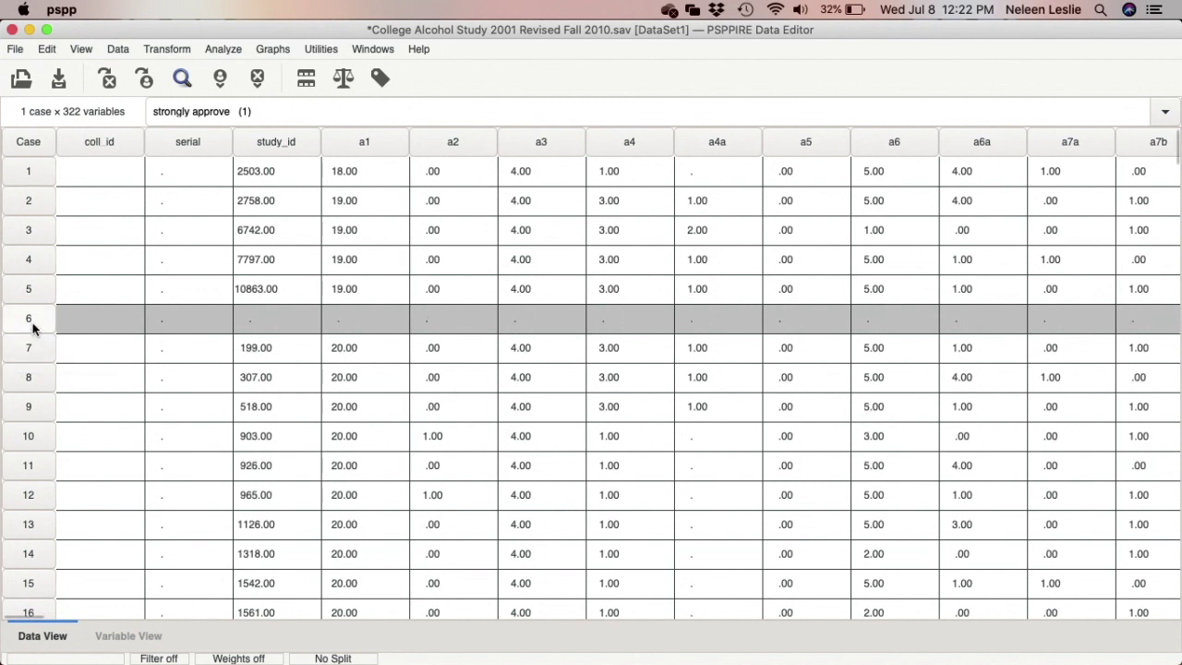
pyautogui.rightClick(33, 328)
pyautogui.click(58, 366)
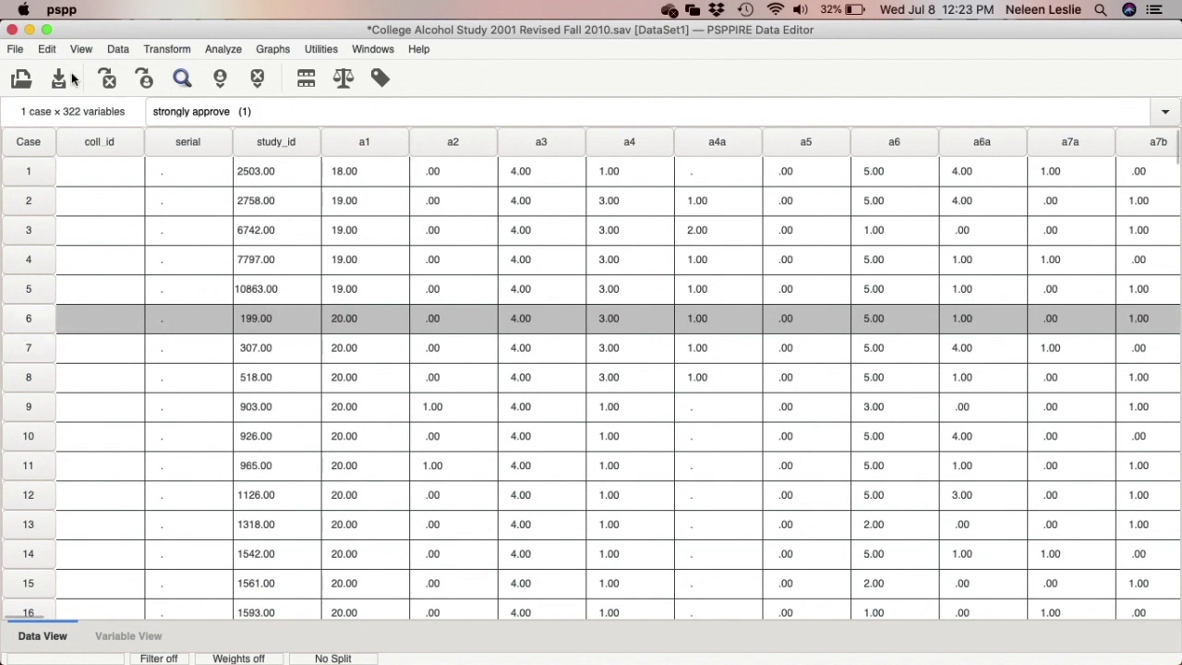
# Step: Insert another blank case before case 6 with Insert Case and remove it with Clear Cases
pyautogui.click(48, 49)
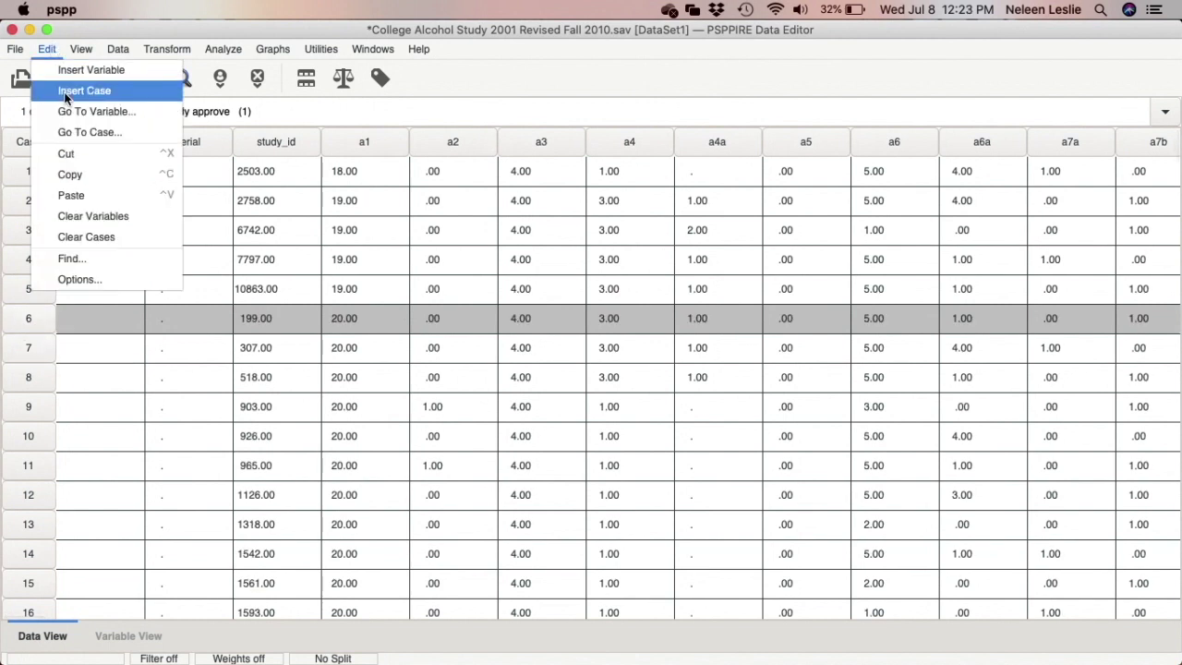
pyautogui.click(65, 89)
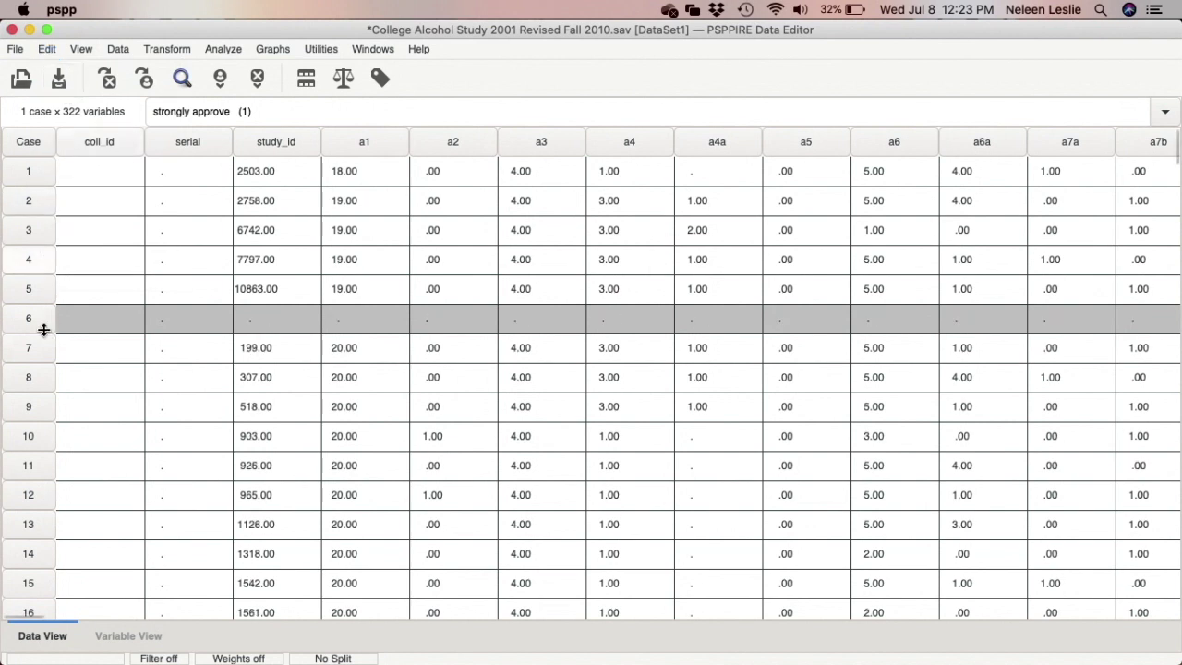
pyautogui.click(47, 49)
pyautogui.click(99, 236)
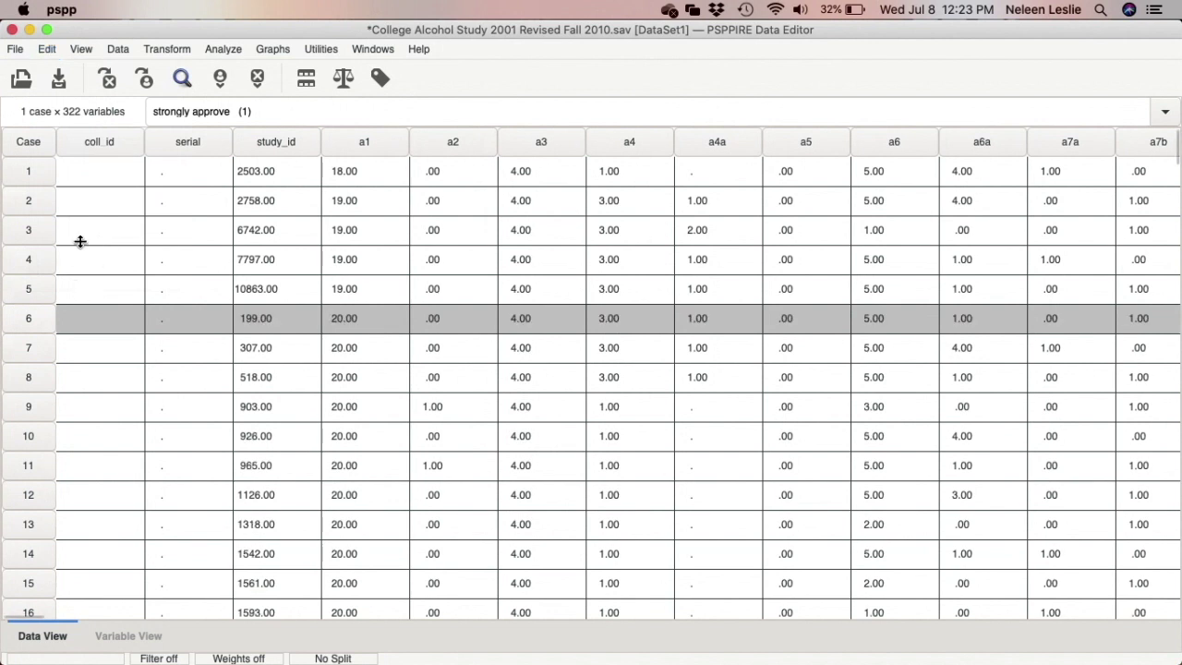
# Step: Try to jump to case number 100 with Go To Case
pyautogui.click(48, 51)
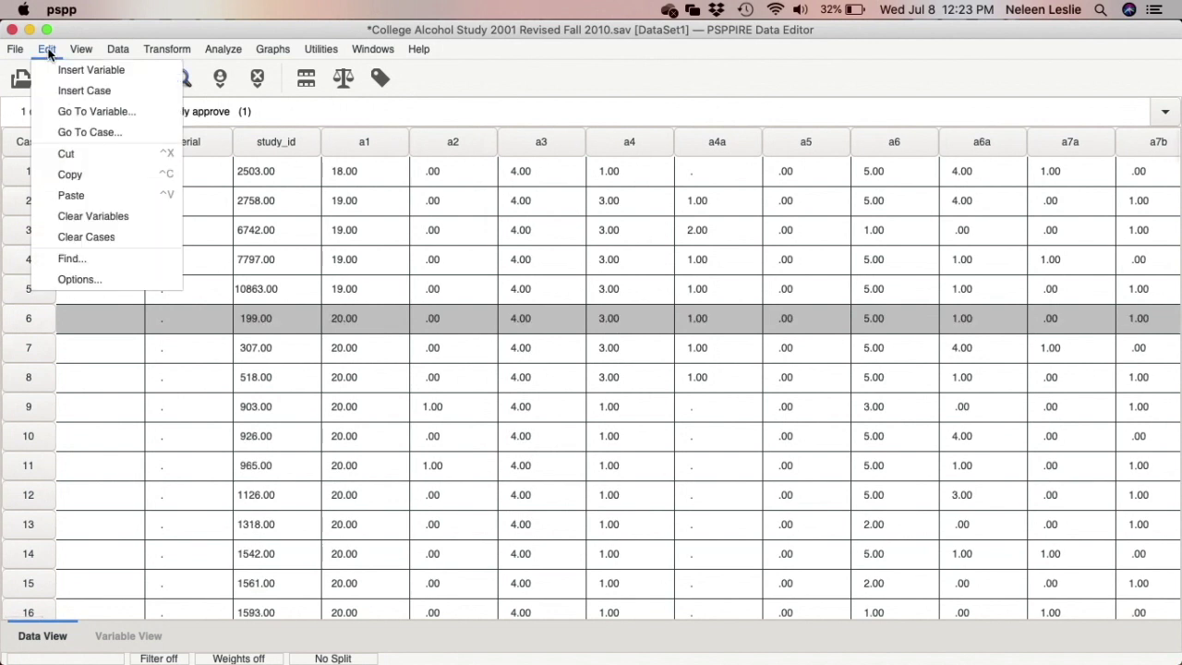
pyautogui.click(81, 134)
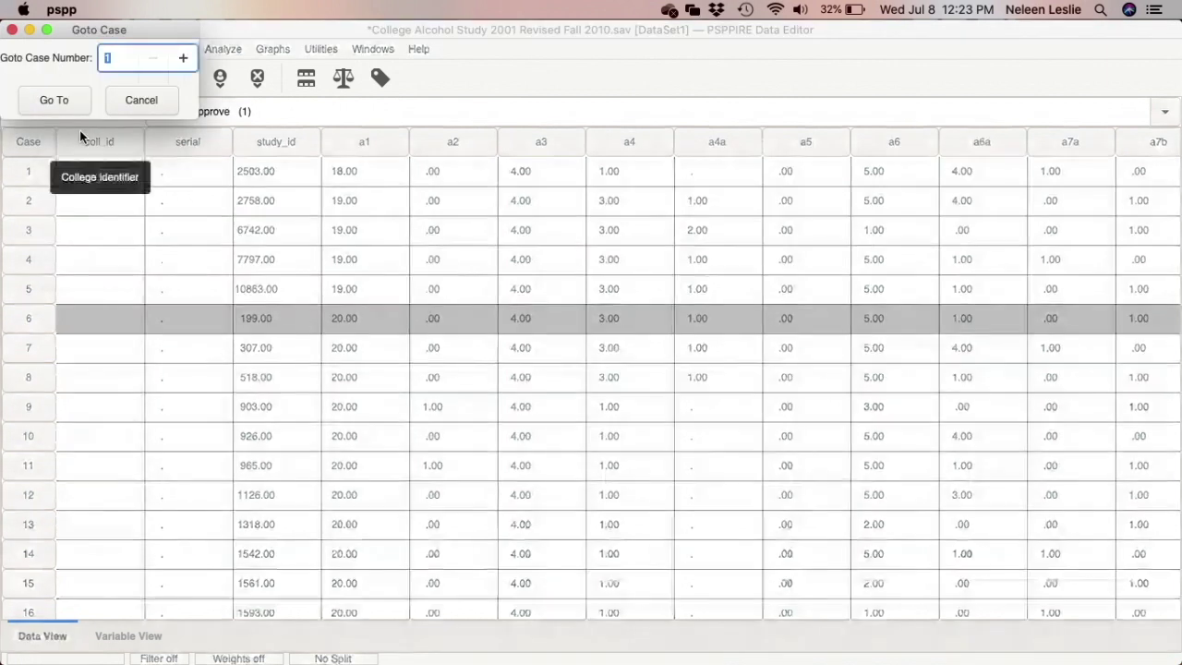
pyautogui.write('00')
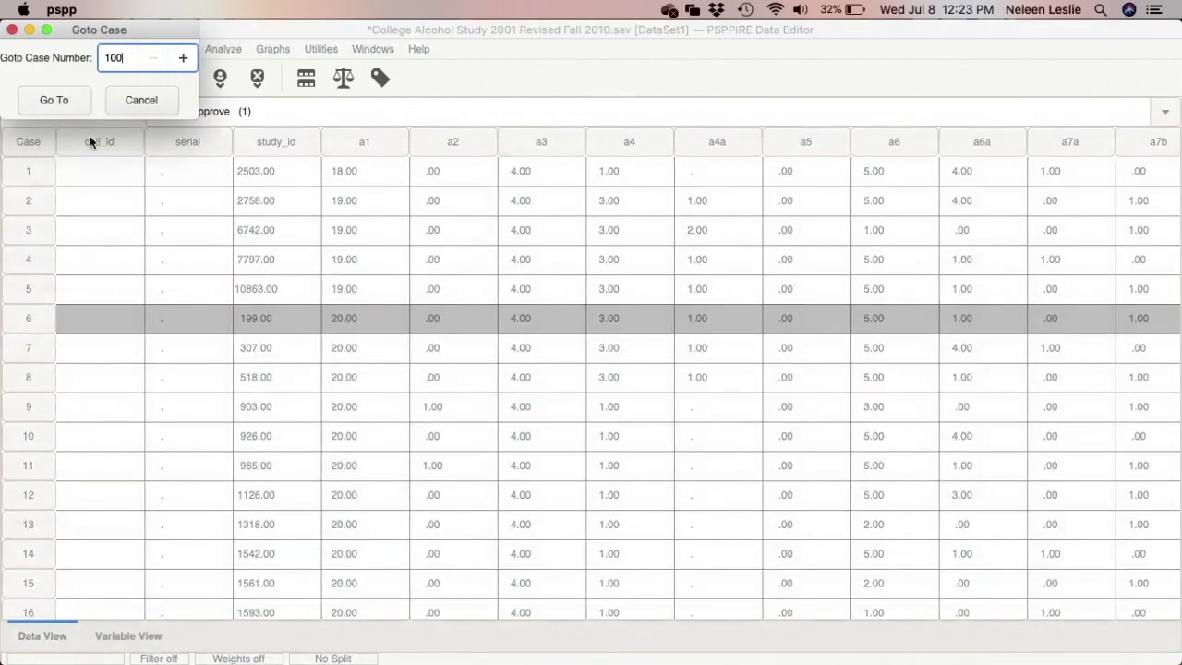
pyautogui.click(54, 100)
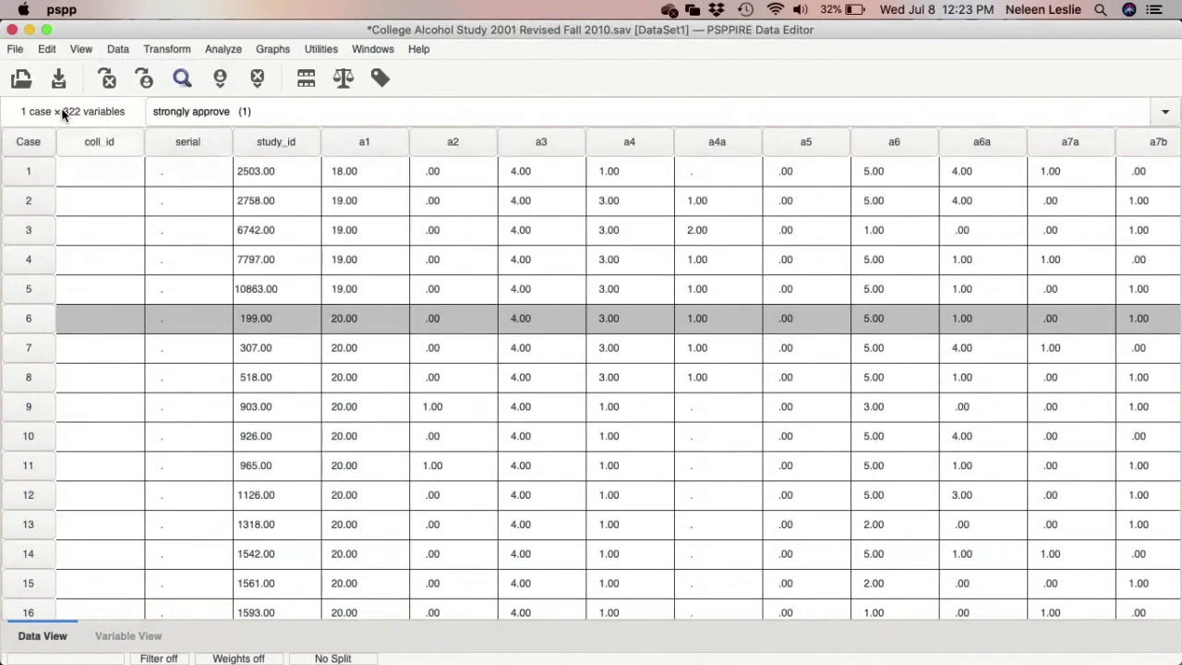
# Step: Repeat Go To Case with case number 100 and look through the case rows for it
pyautogui.click(45, 51)
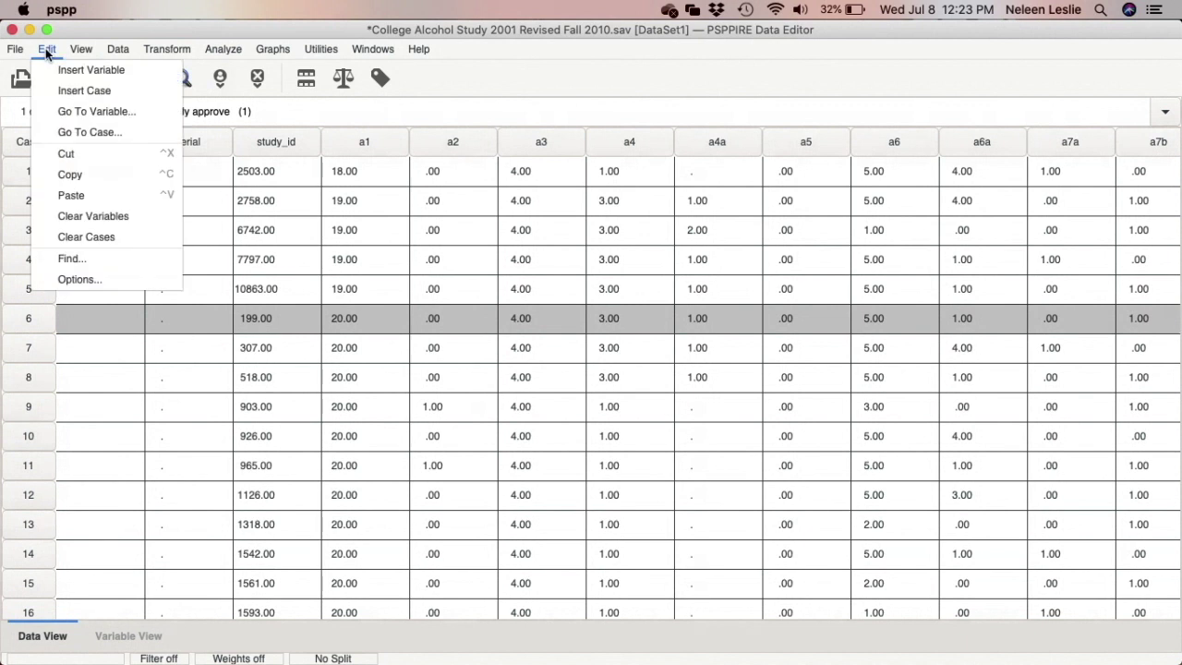
pyautogui.click(86, 132)
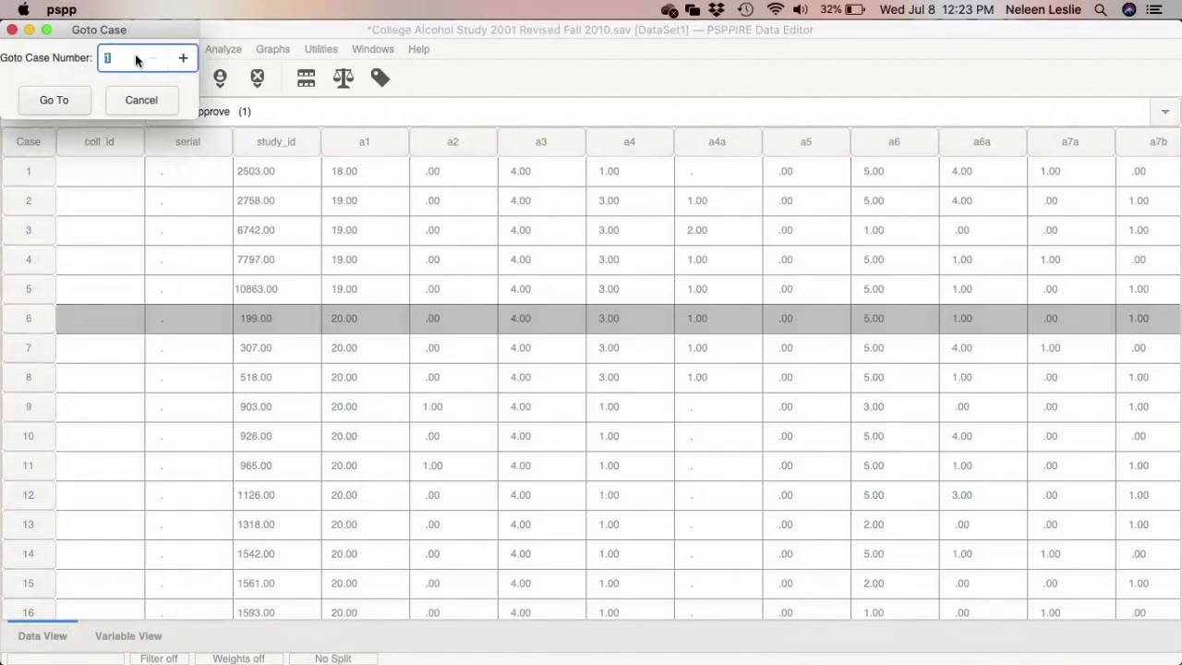
pyautogui.click(125, 56)
pyautogui.write('00')
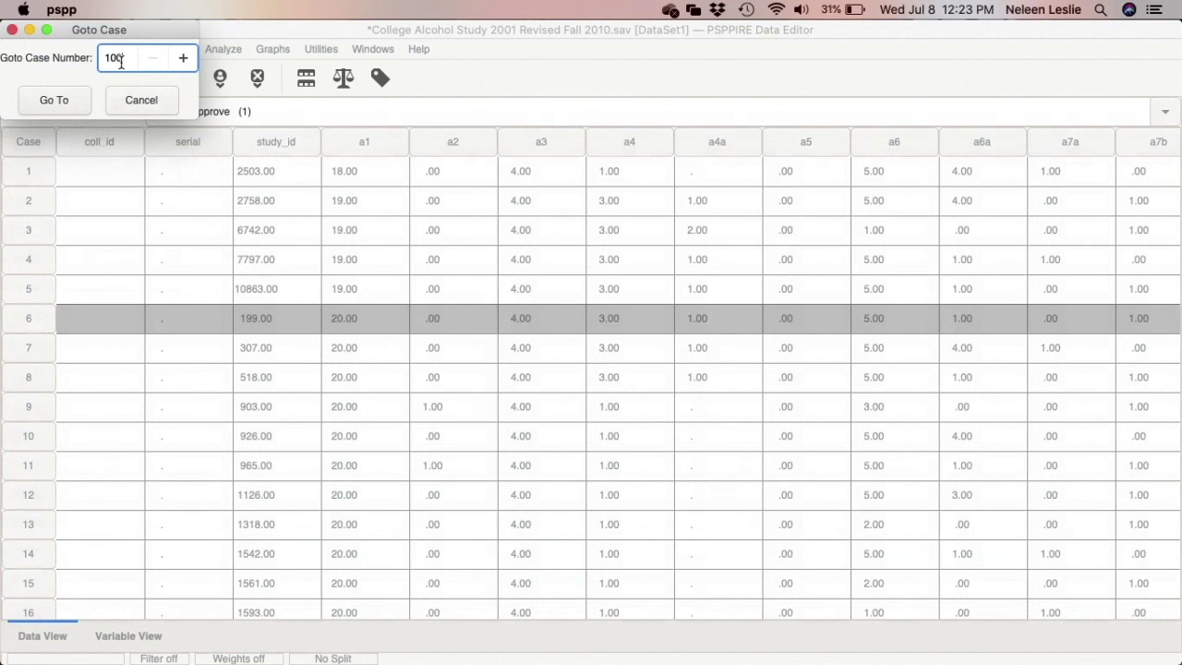
pyautogui.click(53, 99)
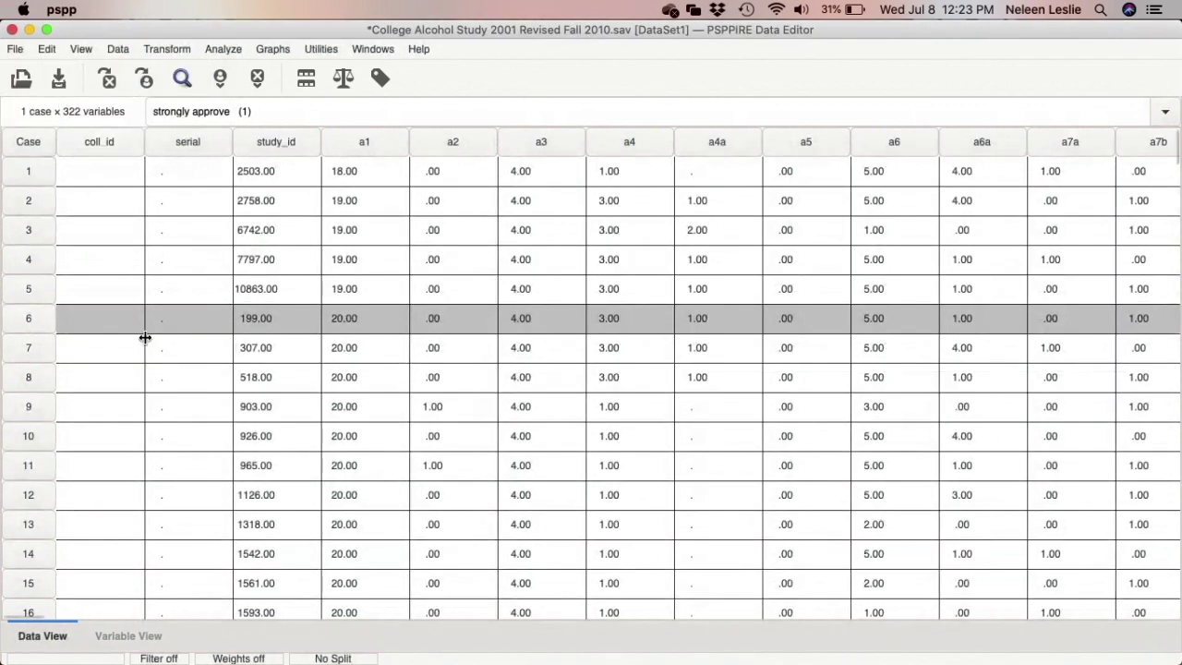
pyautogui.scroll(-20, 145, 337)
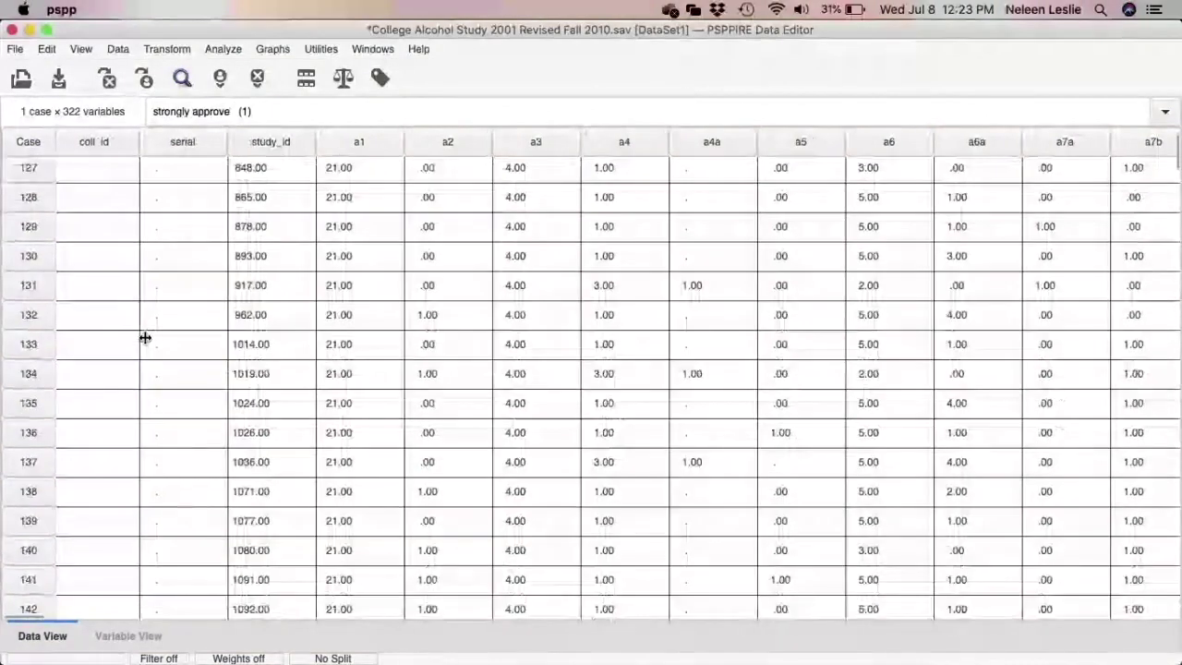
pyautogui.scroll(-5, 145, 337)
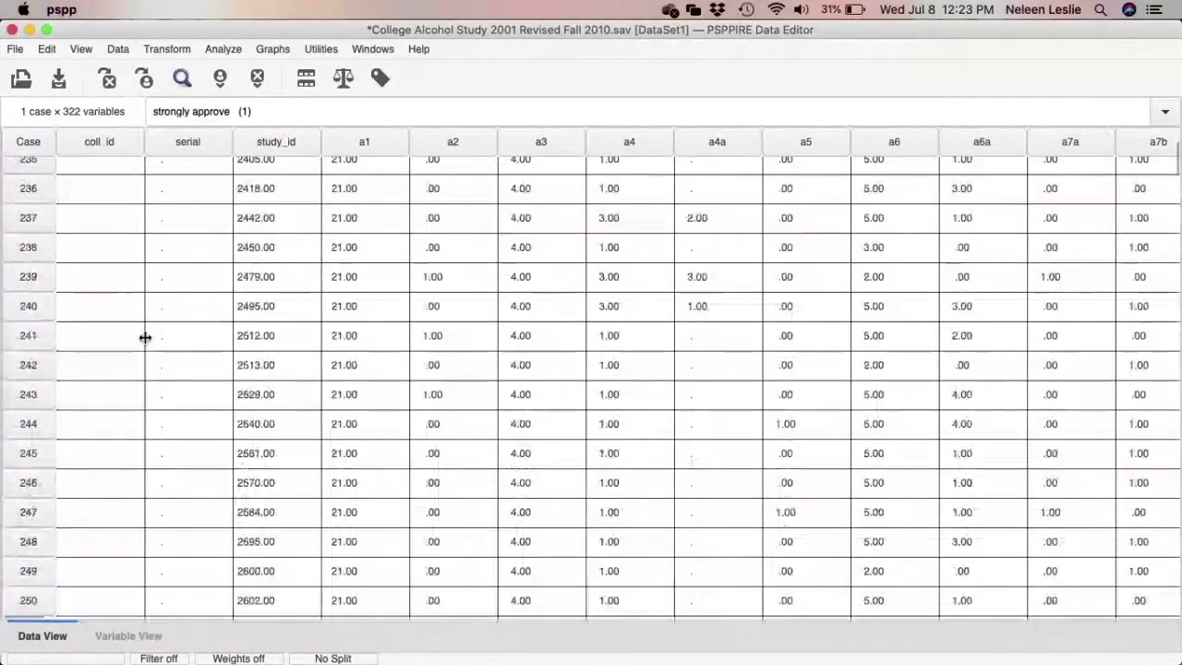
pyautogui.scroll(10, 145, 337)
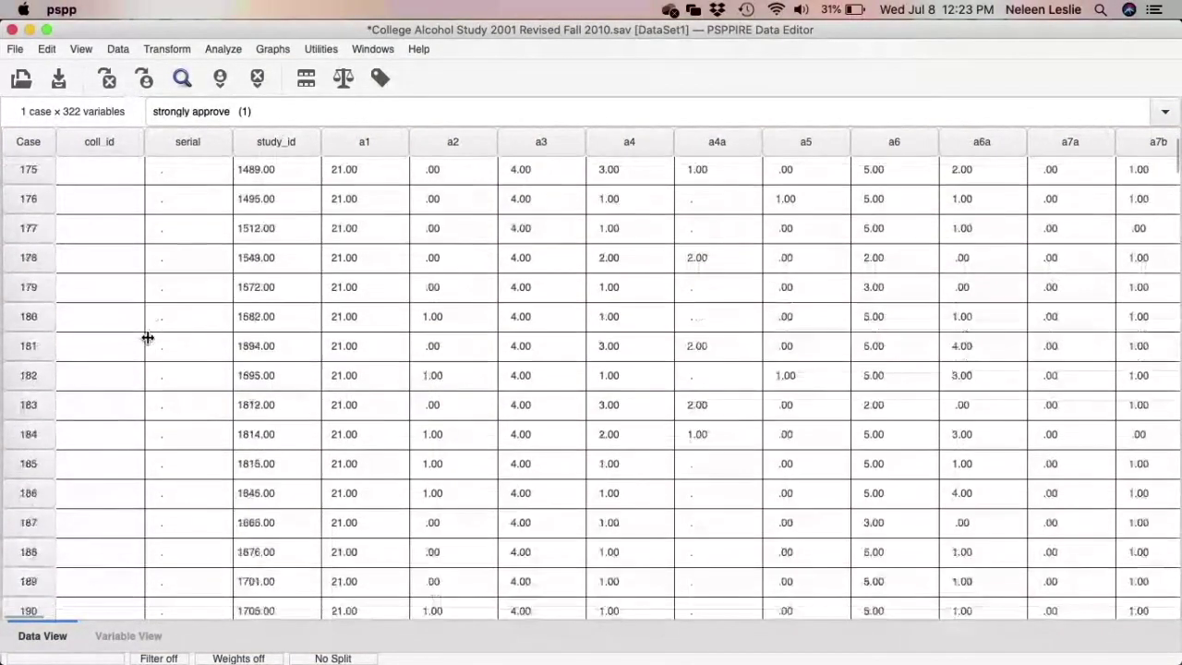
pyautogui.scroll(1, 72, 170)
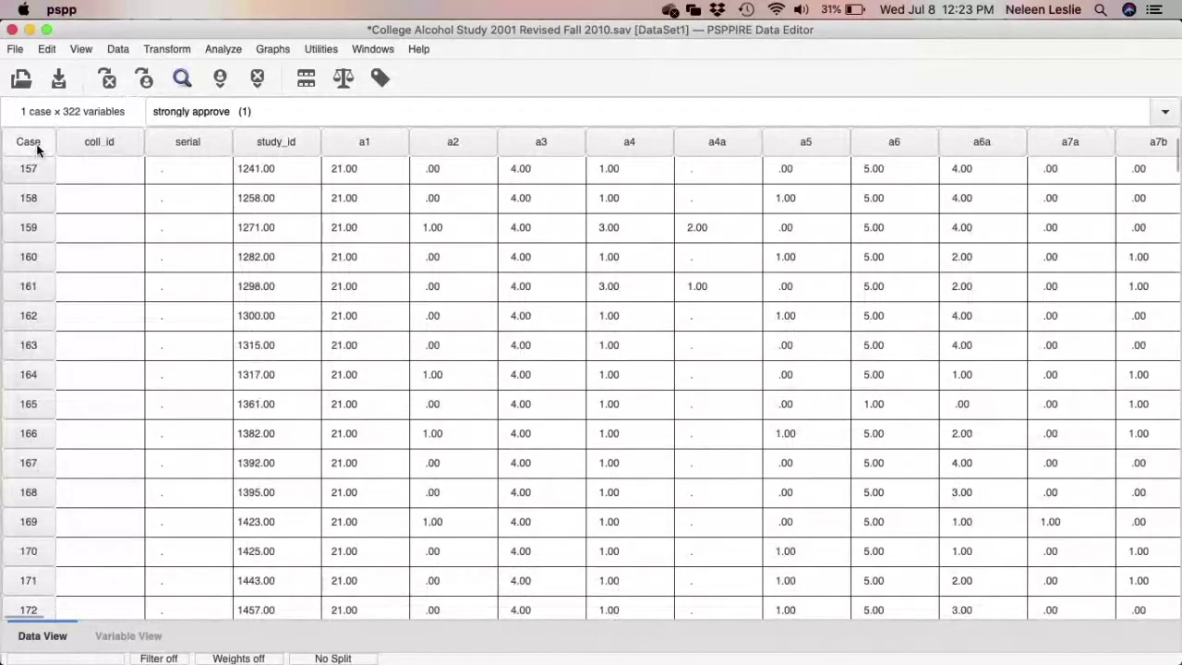
# Step: Request case 100 with Go To Case once more, locate and select its row, and view its further variables
pyautogui.click(47, 49)
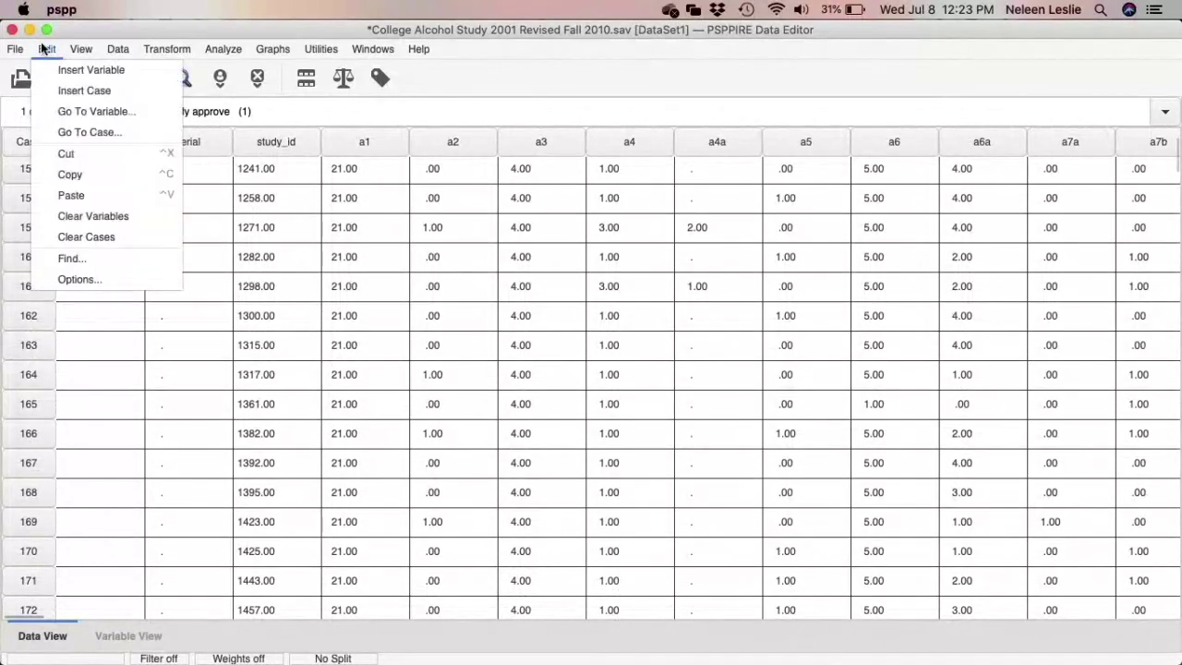
pyautogui.click(79, 132)
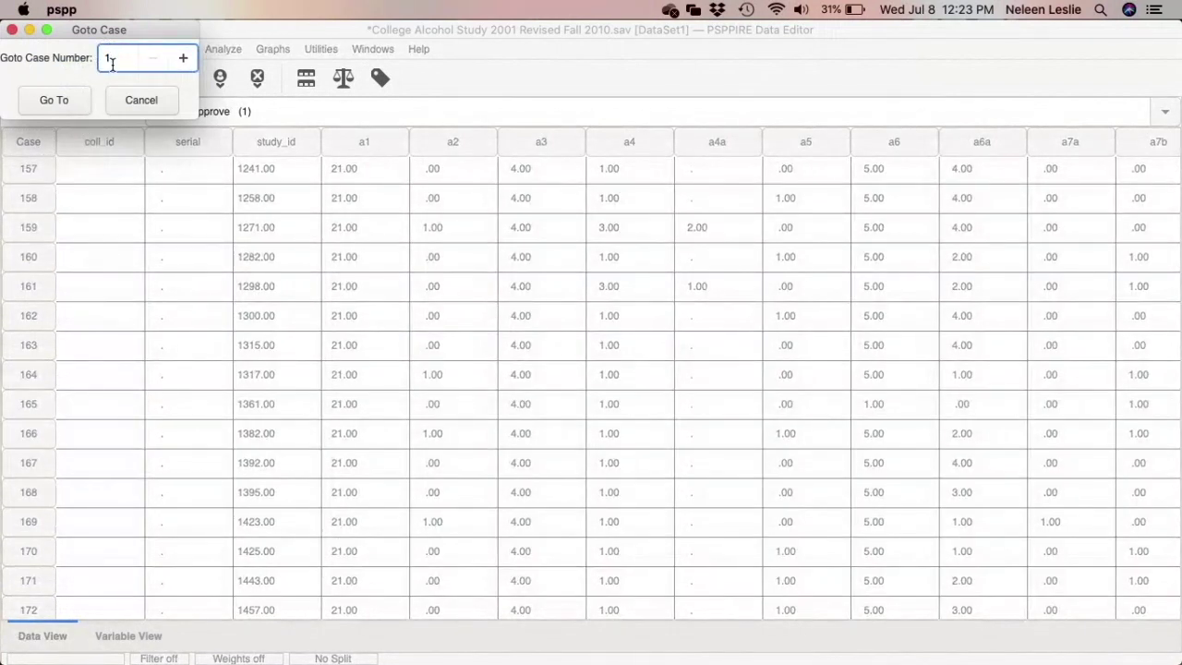
pyautogui.write('00')
pyautogui.click(69, 96)
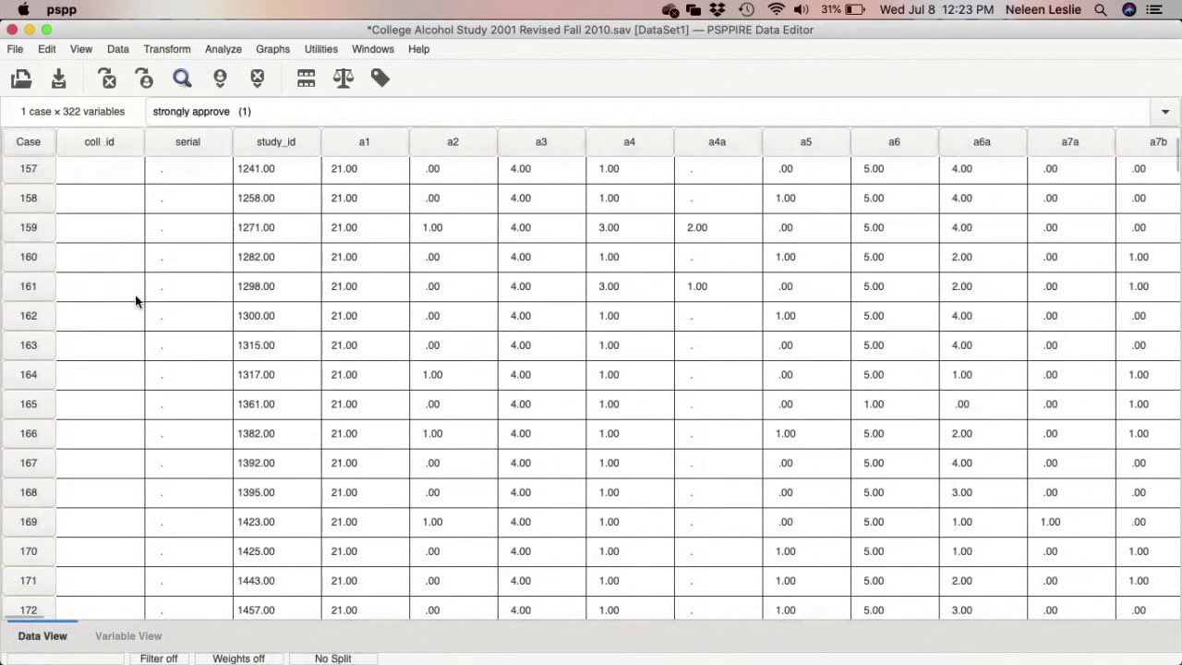
pyautogui.scroll(9, 135, 305)
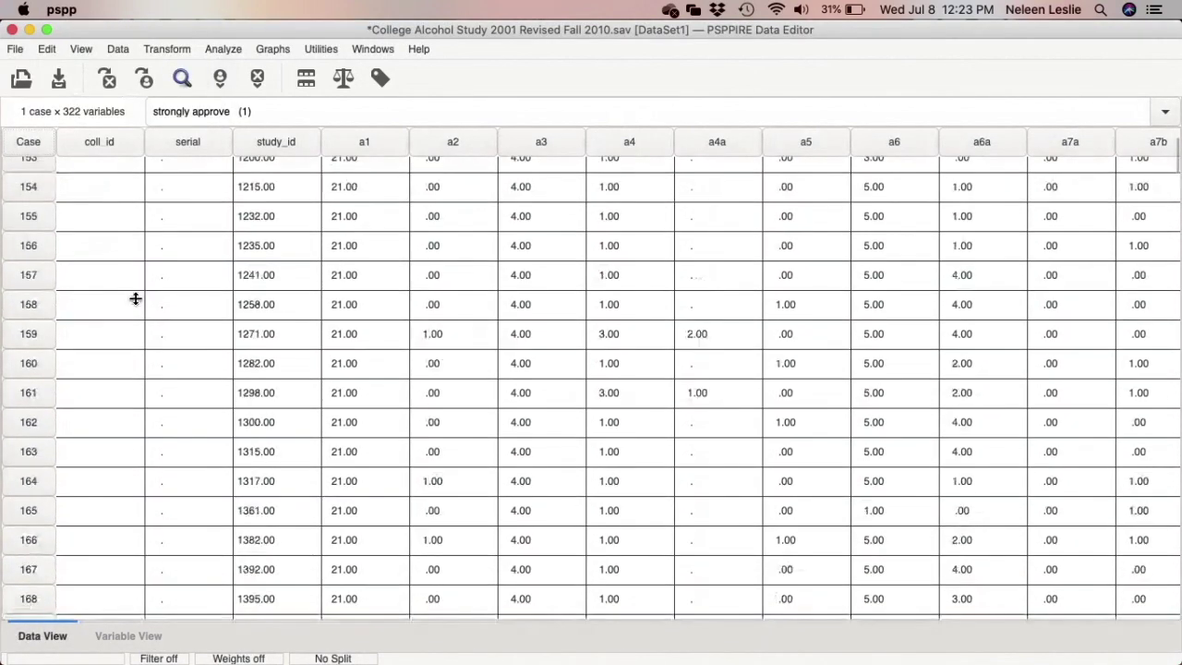
pyautogui.scroll(17, 135, 323)
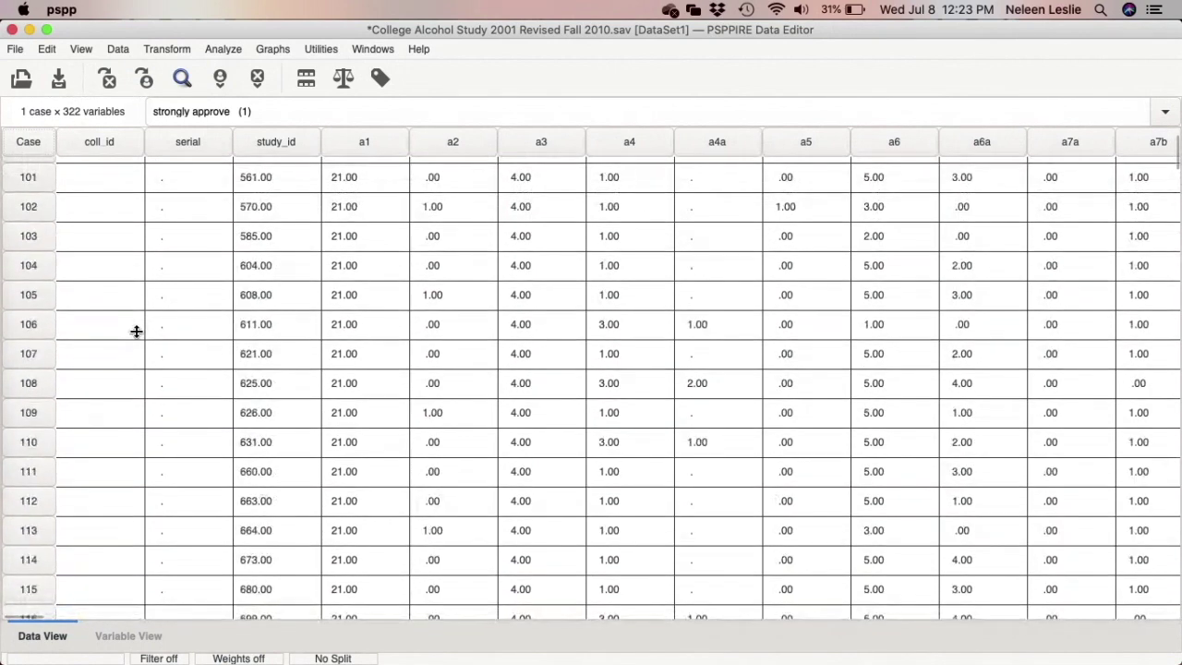
pyautogui.scroll(-7, 134, 314)
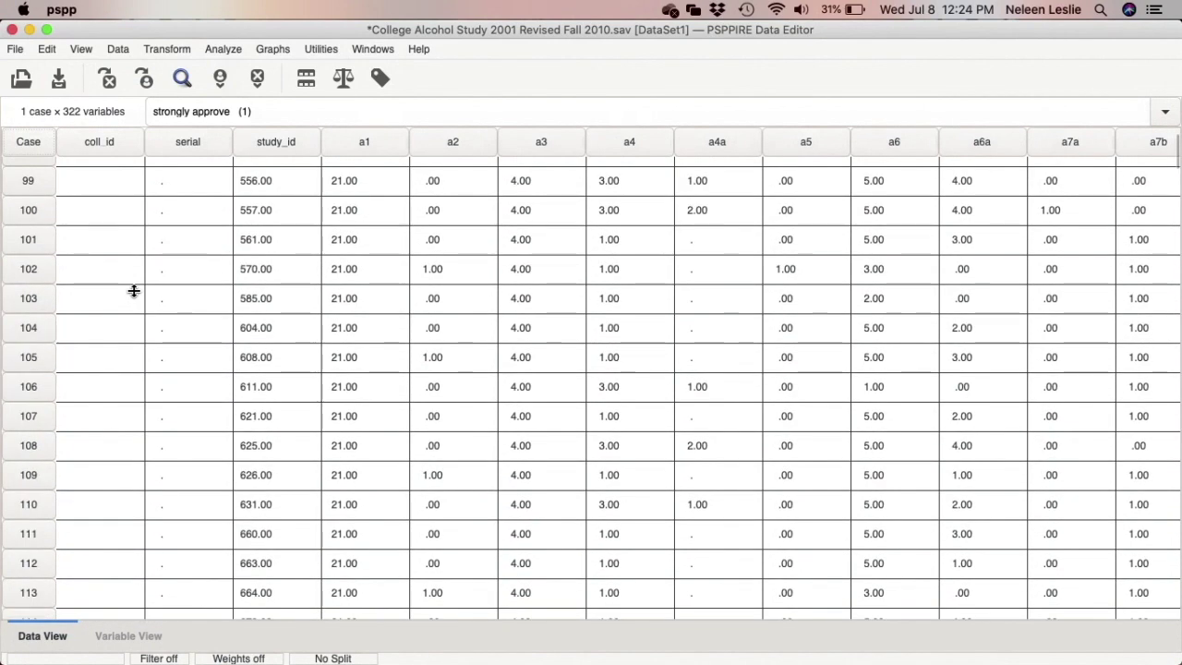
pyautogui.click(13, 211)
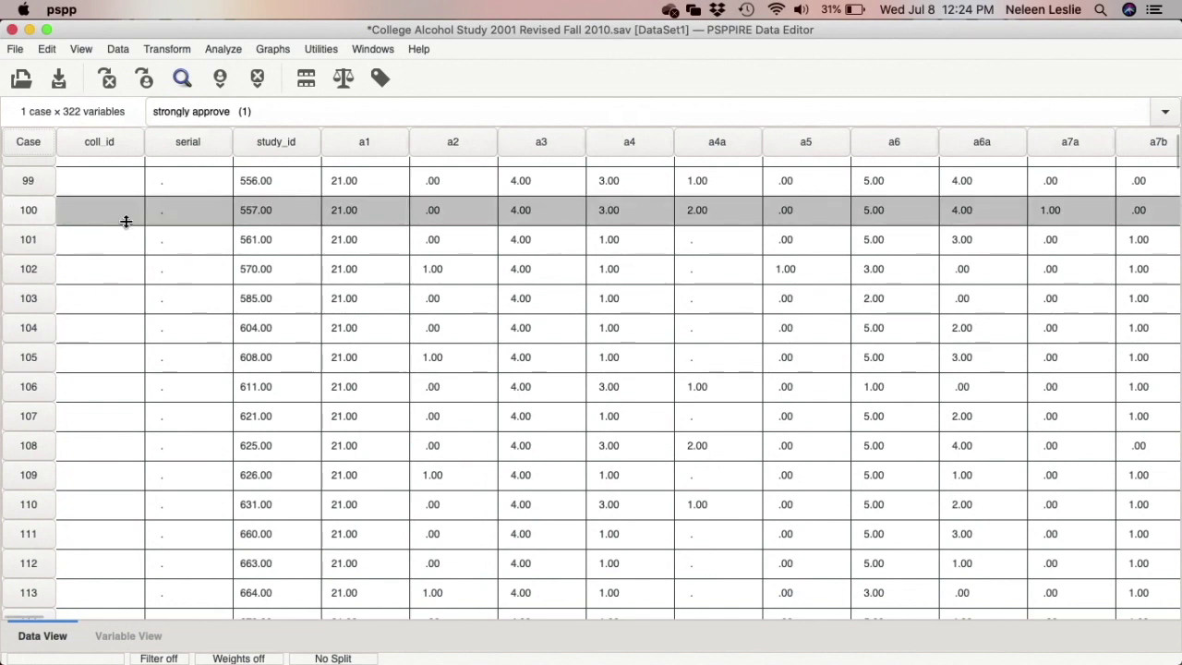
pyautogui.hscroll(10, 125, 222)
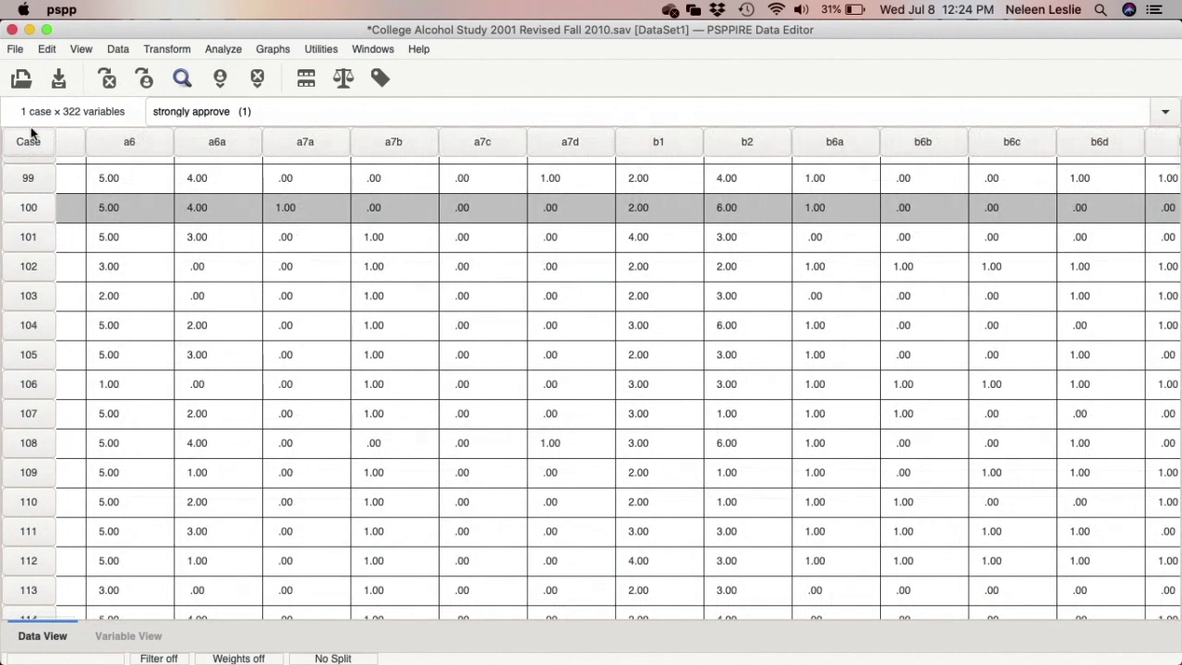
# Step: Open the Find Case dialog to view its variable, value and search settings, and close it without searching
pyautogui.click(54, 45)
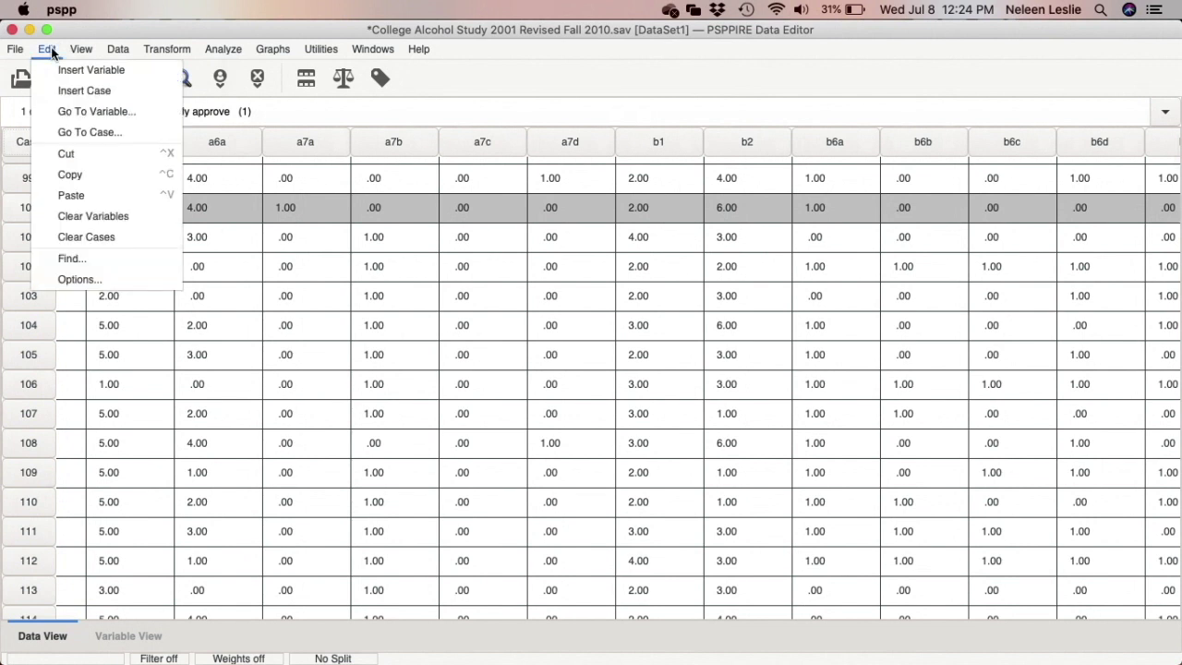
pyautogui.click(79, 264)
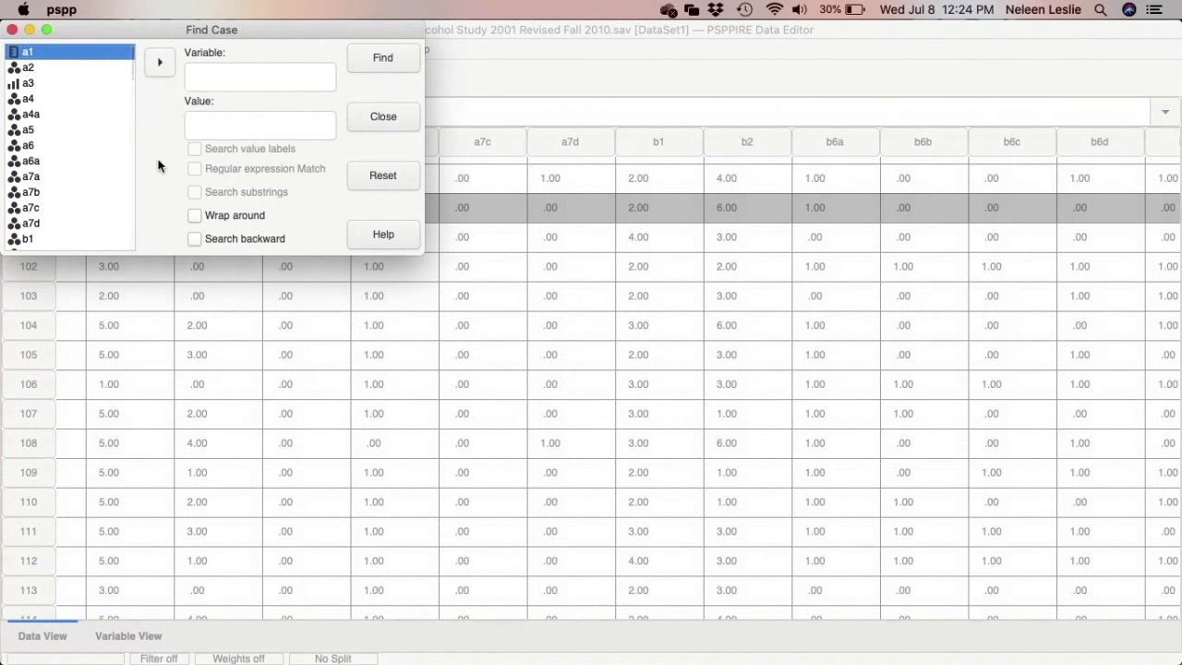
pyautogui.click(12, 29)
# Step: Turn on Raise as an output window action in the editor options and apply the settings
pyautogui.click(48, 51)
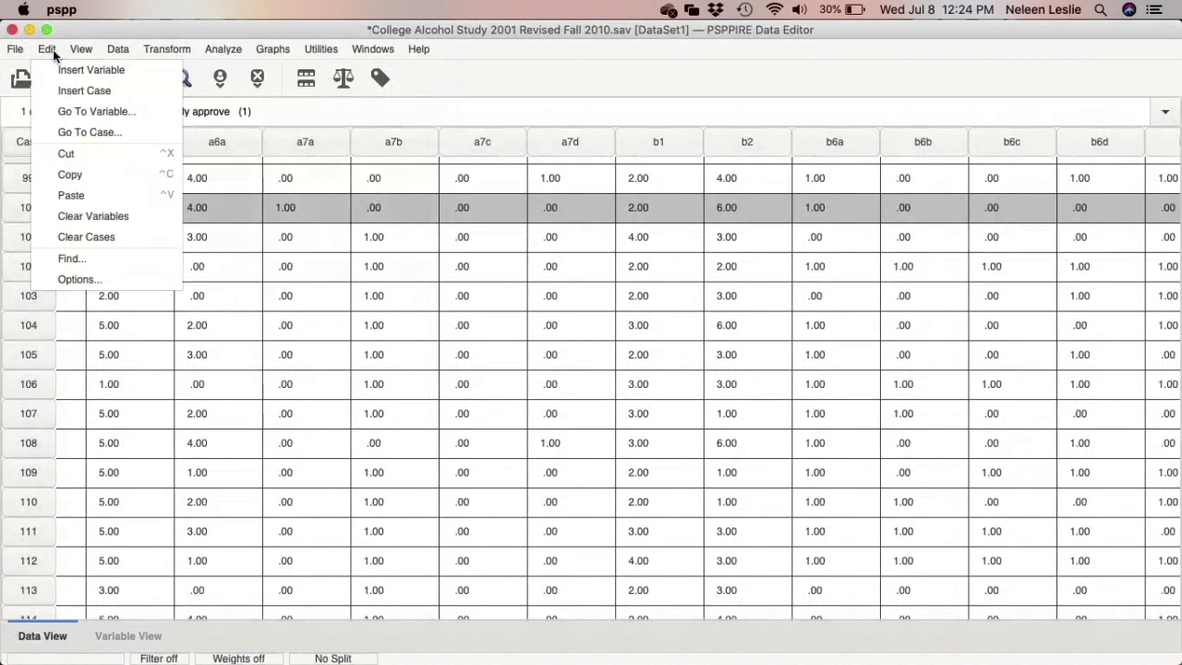
pyautogui.click(74, 279)
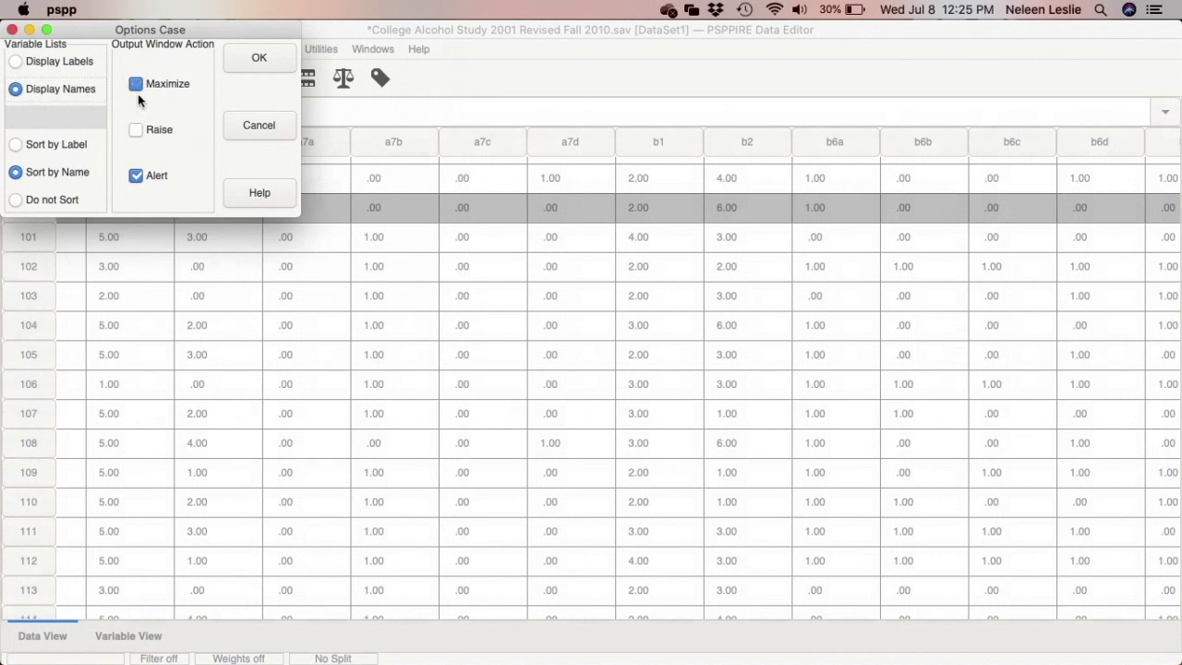
pyautogui.click(135, 131)
pyautogui.click(245, 58)
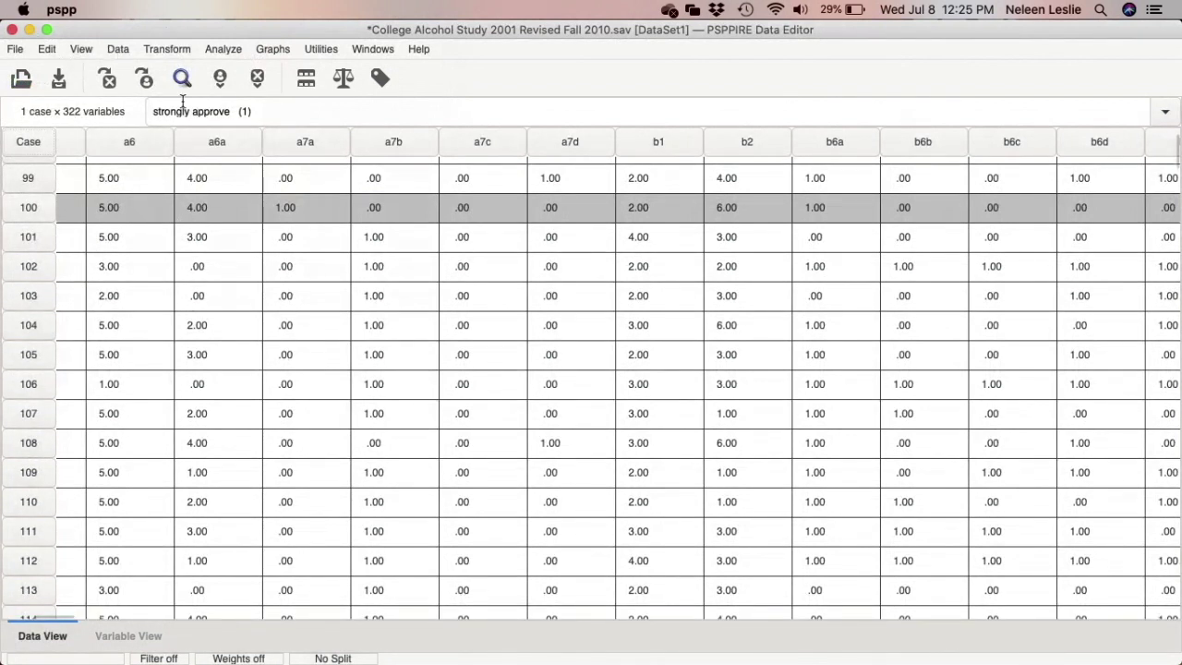
pyautogui.click(223, 51)
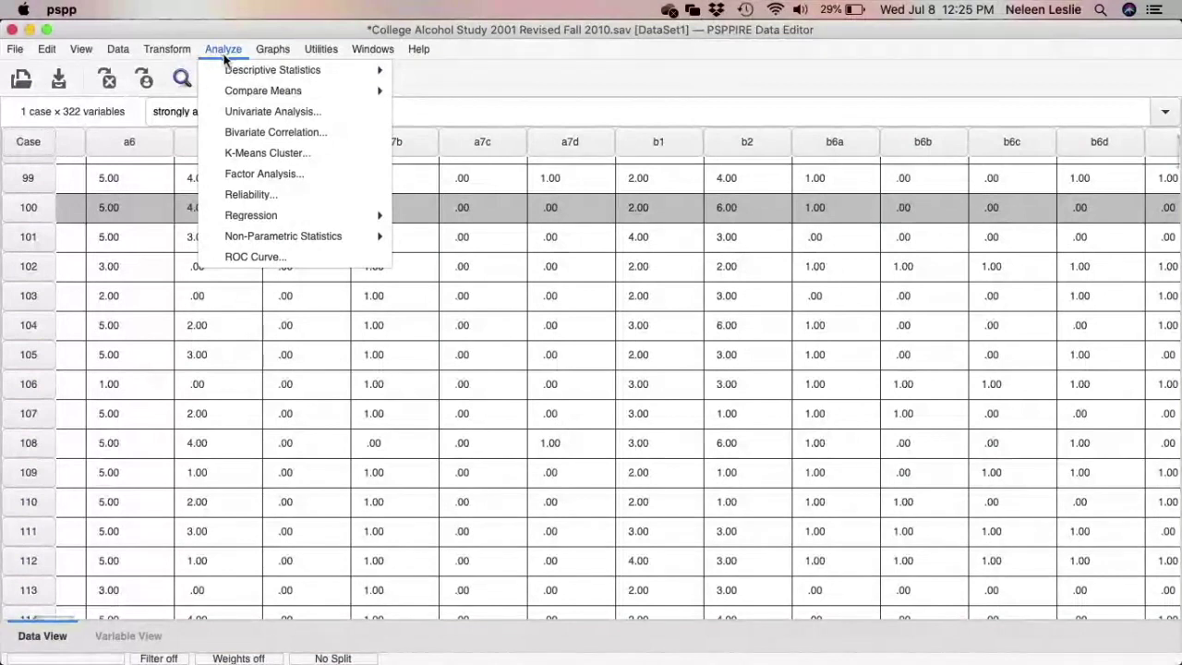
pyautogui.moveTo(234, 75)
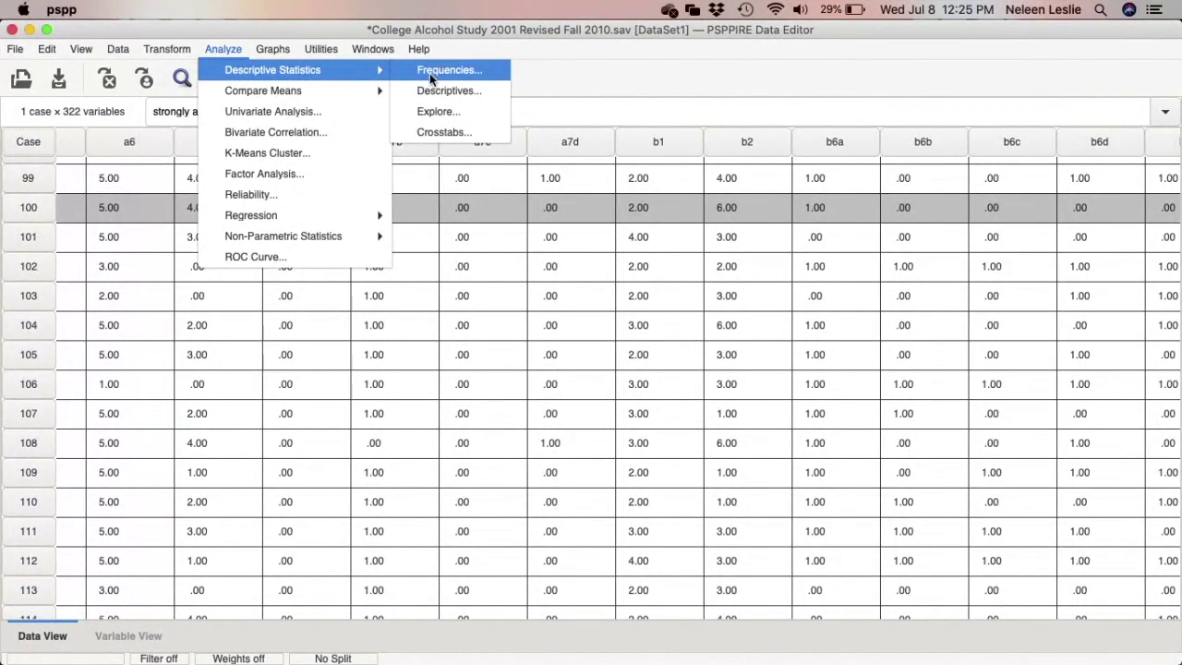
pyautogui.moveTo(318, 84)
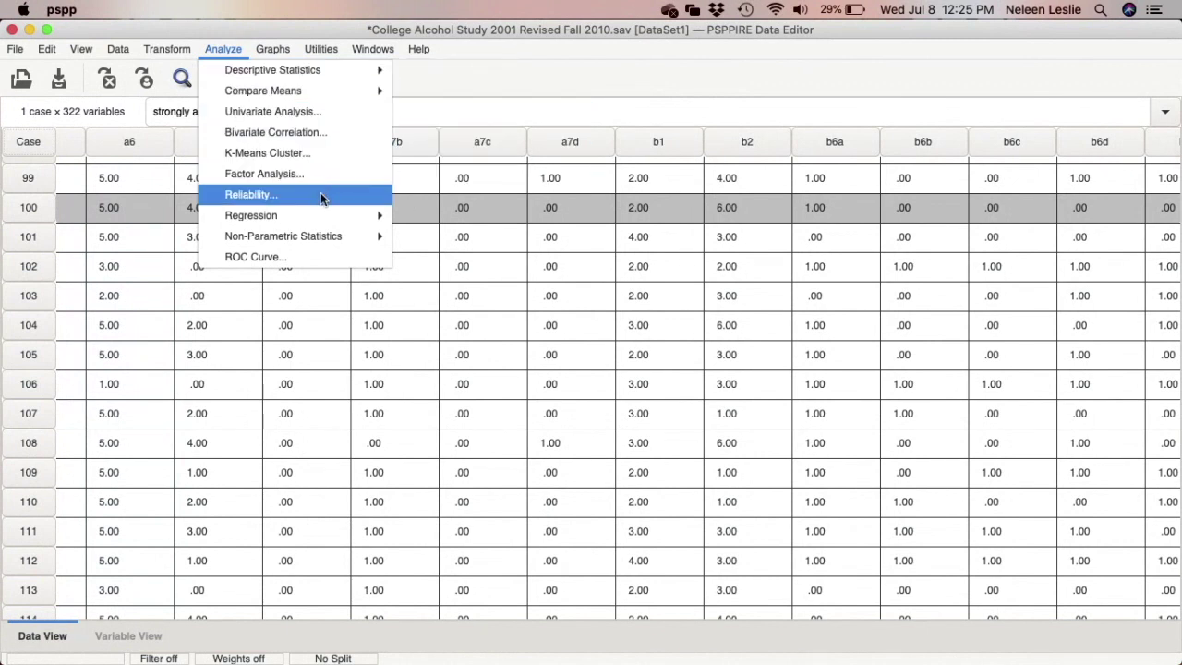
pyautogui.moveTo(331, 215)
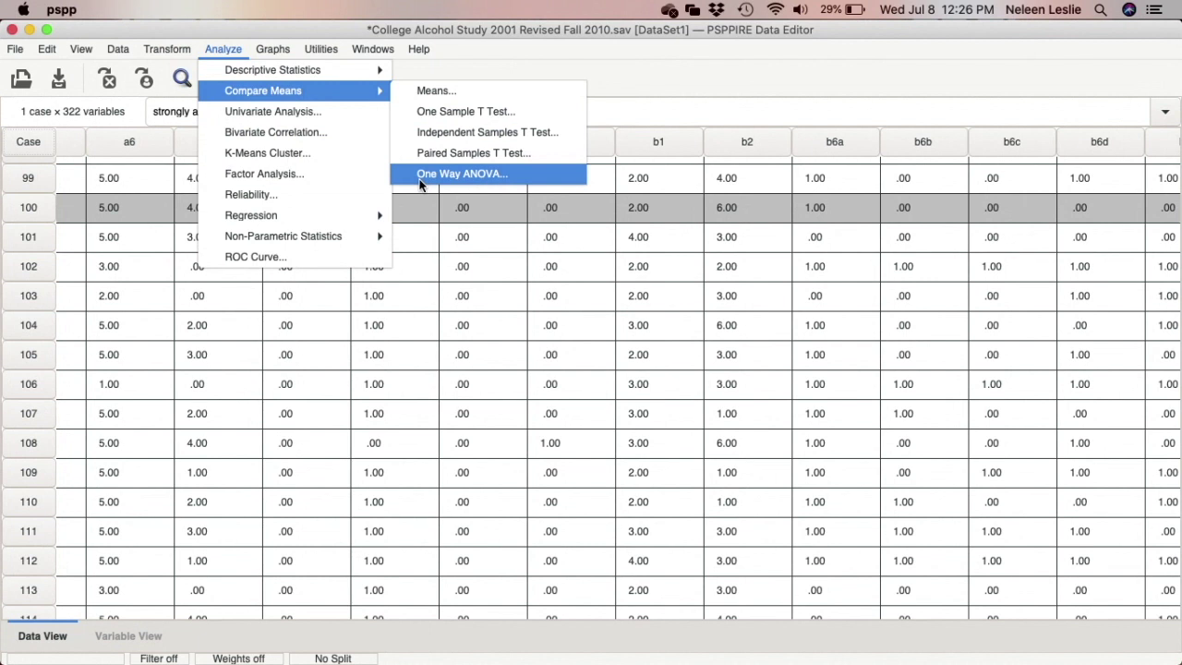
pyautogui.click(617, 83)
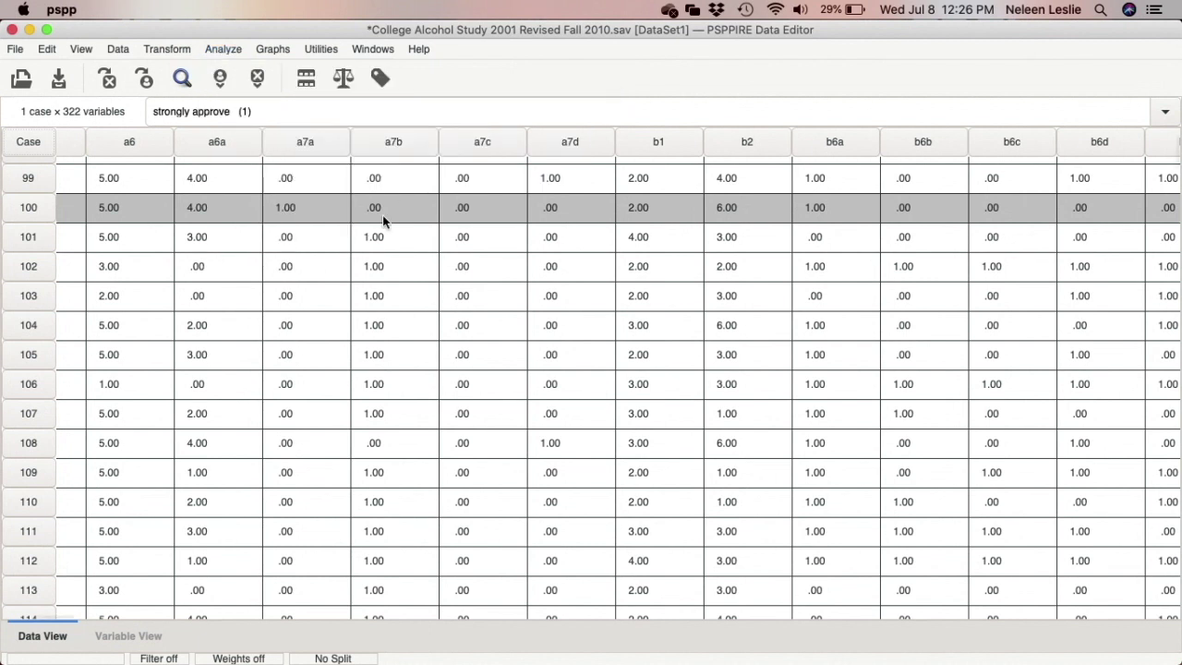
pyautogui.click(275, 48)
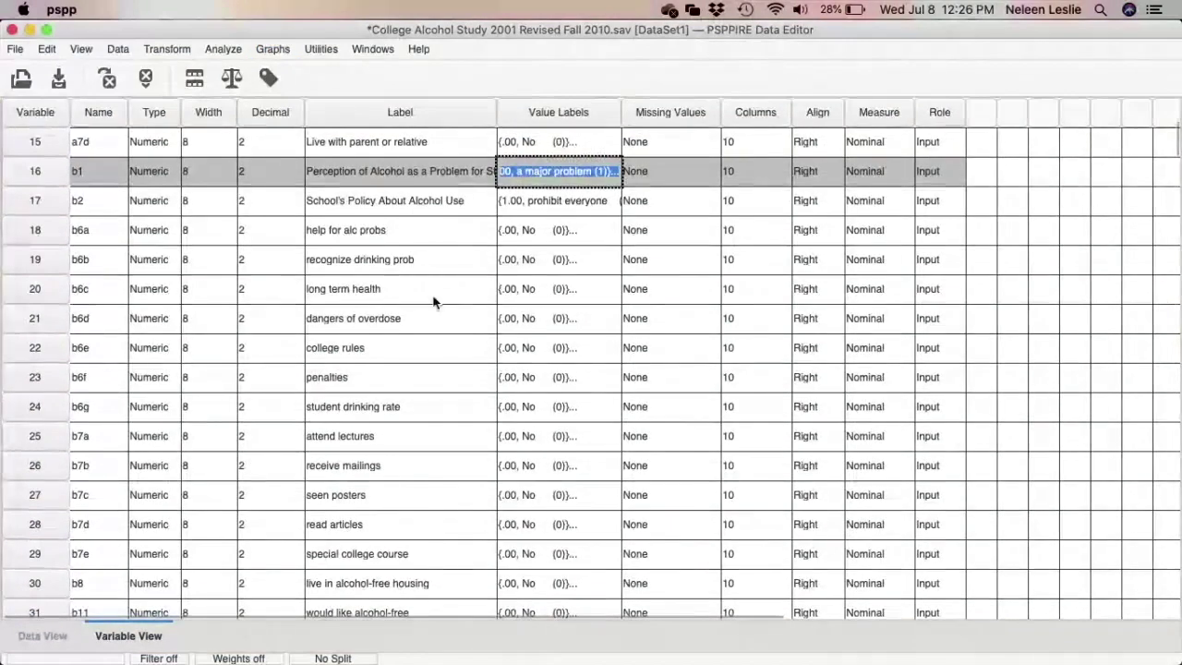
# Step: Rename variable 4, the one labelled Age, from its code to age in Variable View
pyautogui.click(92, 351)
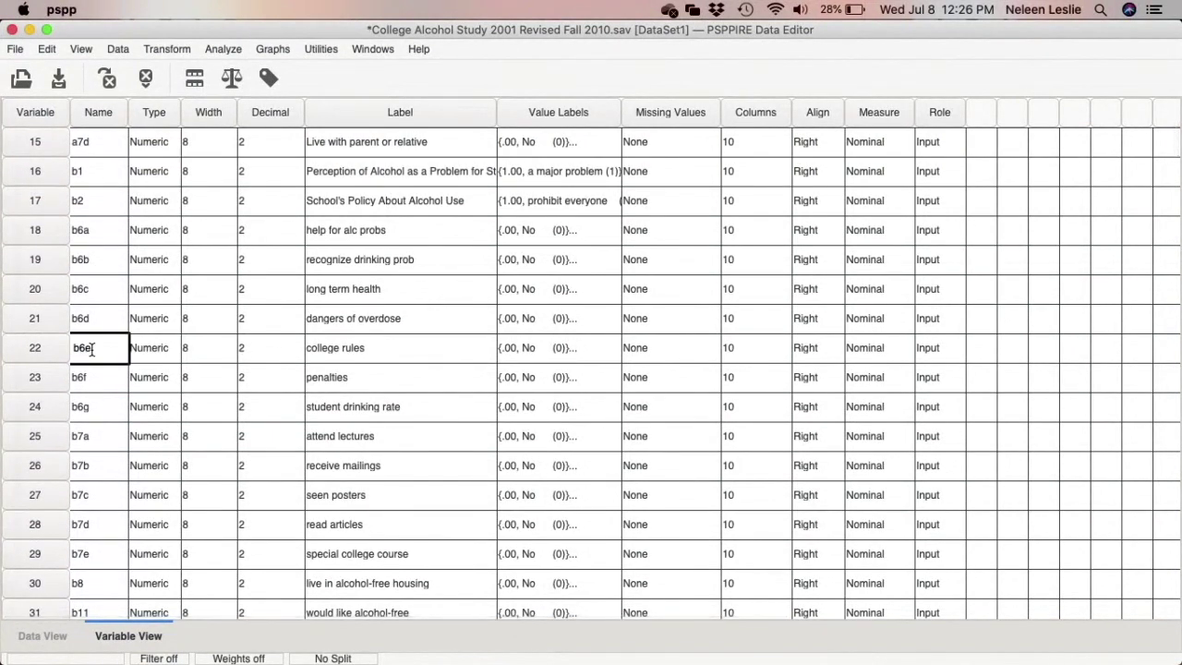
pyautogui.scroll(-3, 92, 350)
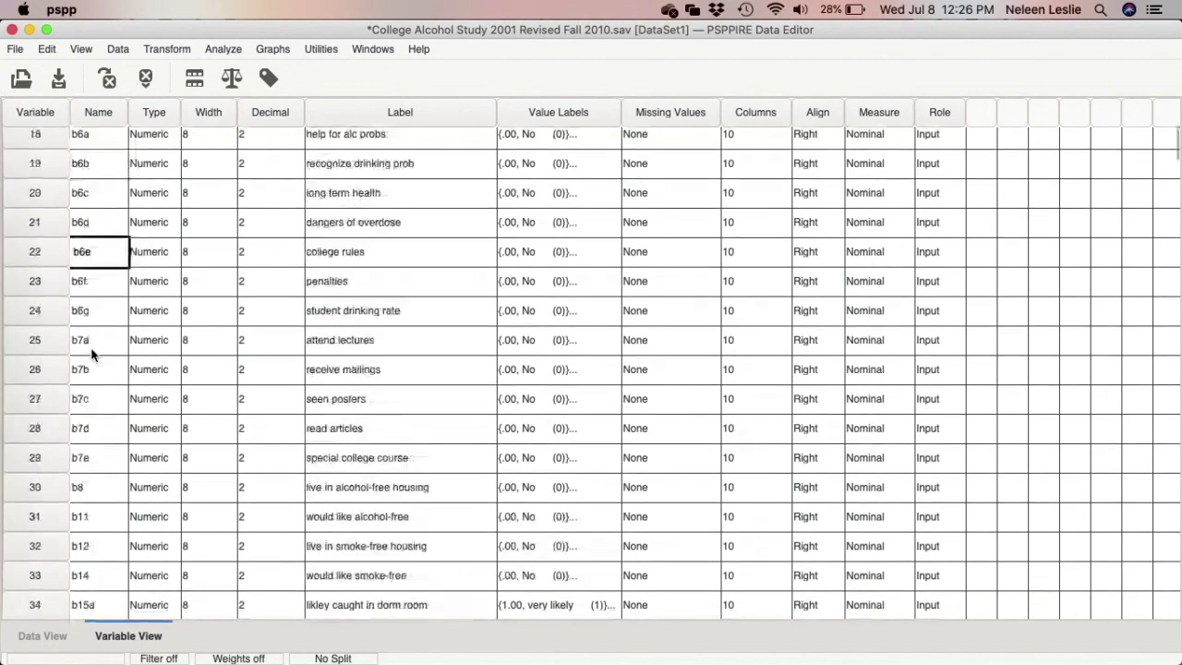
pyautogui.scroll(15, 91, 355)
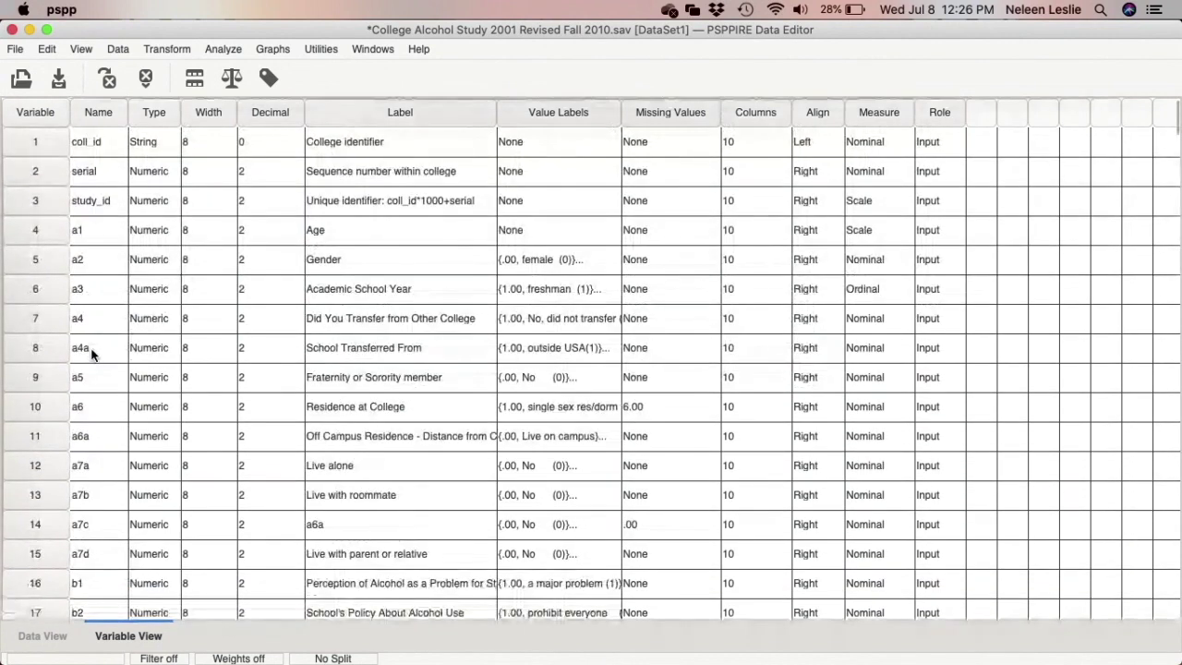
pyautogui.click(93, 232)
pyautogui.click(93, 232)
pyautogui.press('BackSpace')
pyautogui.press('BackSpace')
pyautogui.write('age')
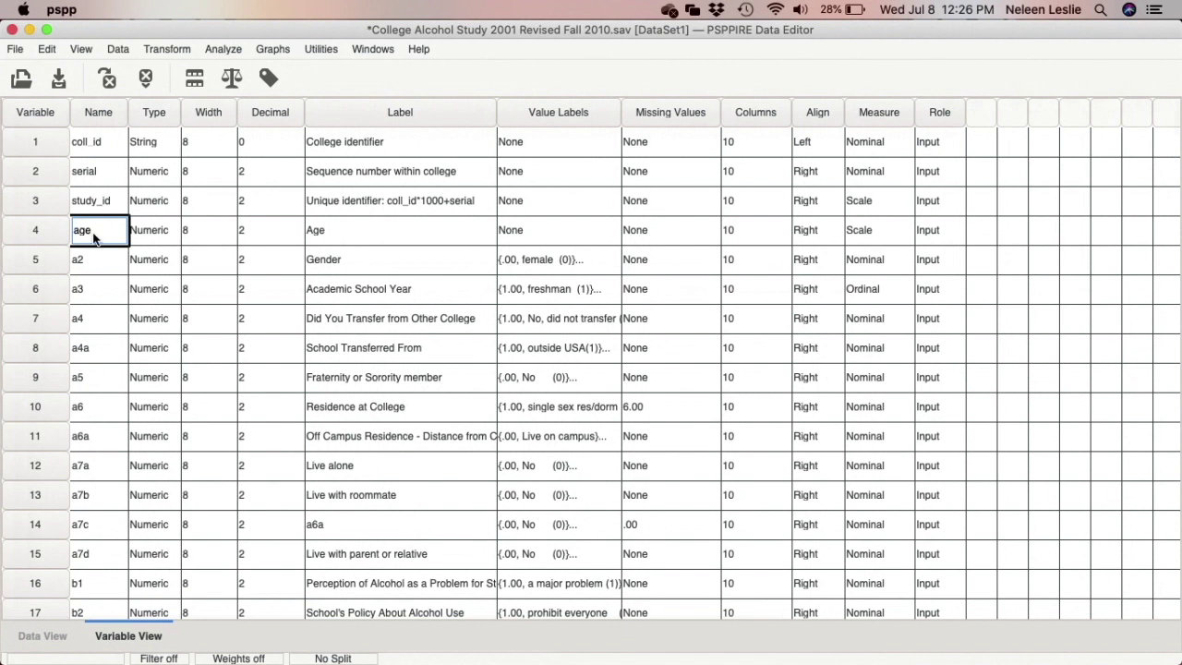
pyautogui.press('Return')
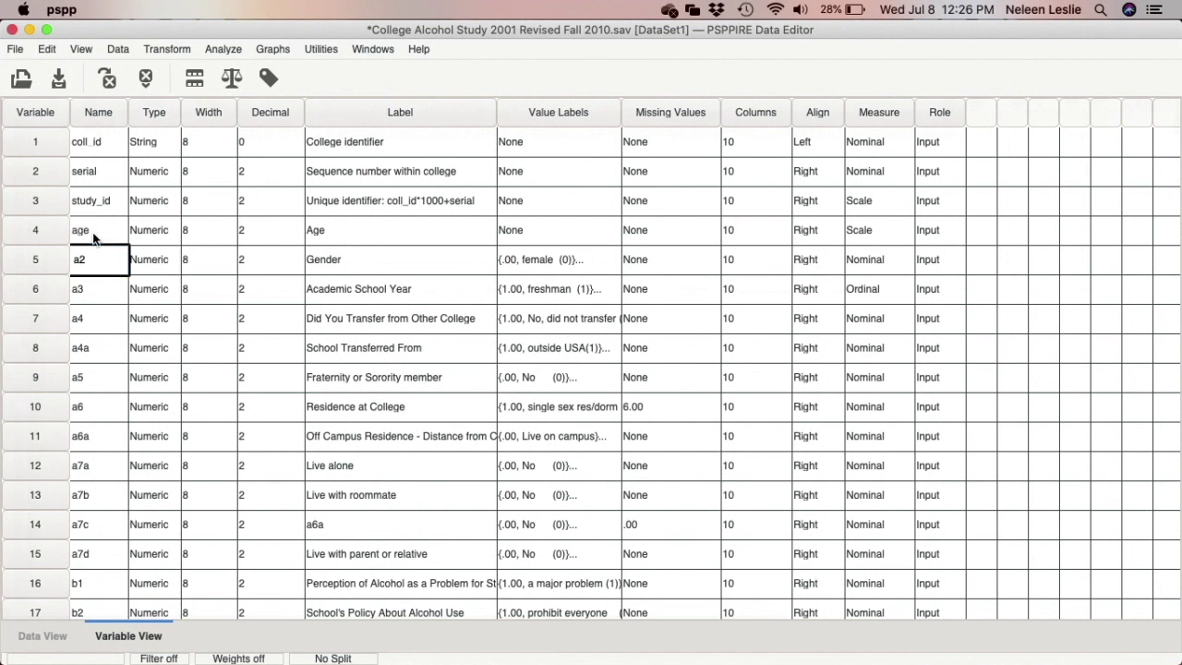
pyautogui.click(90, 233)
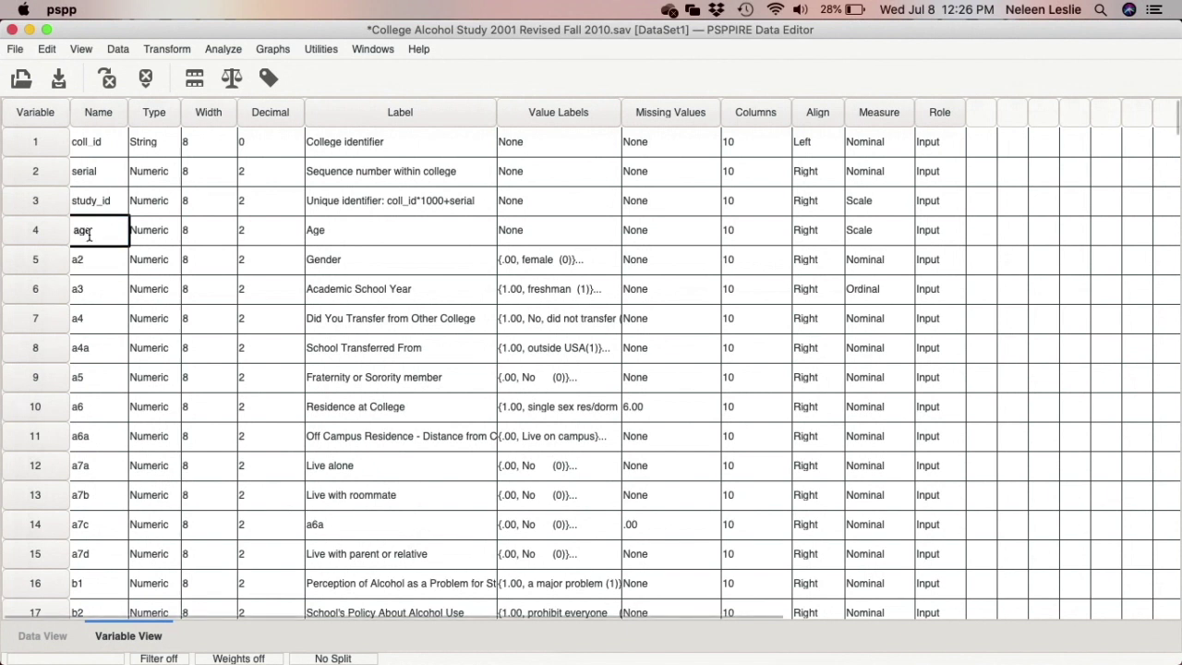